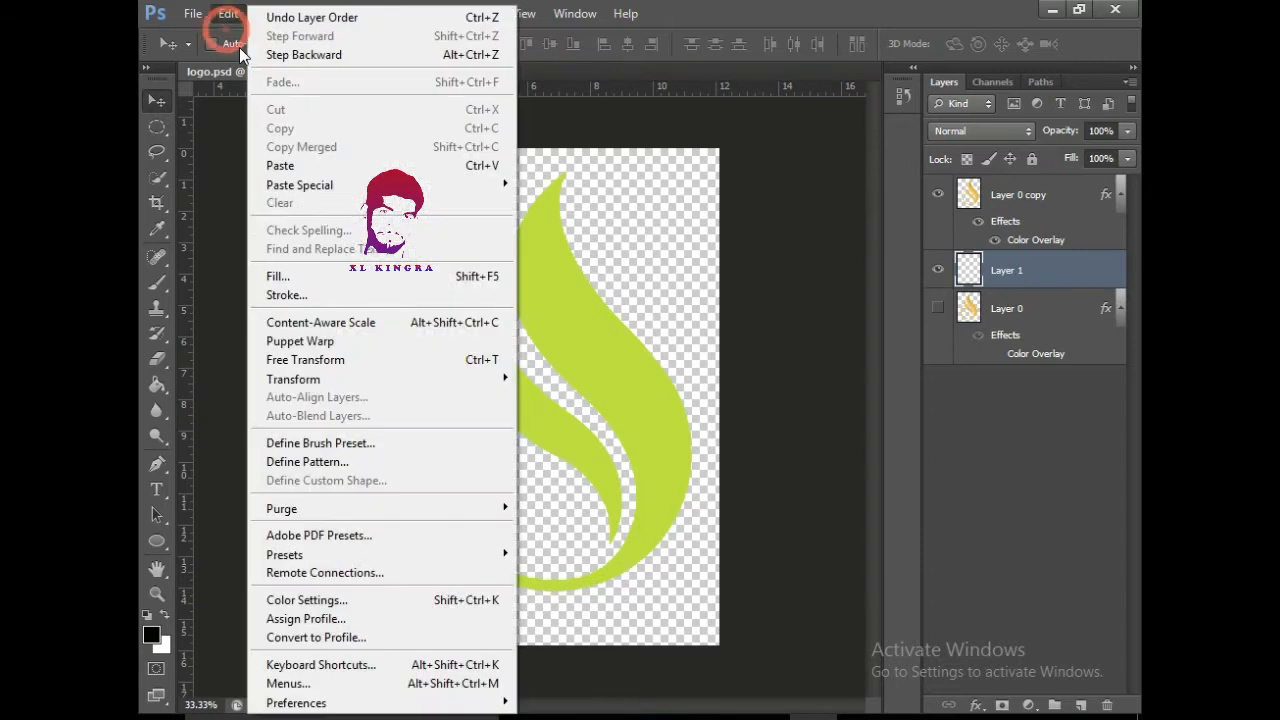
Fill Layer 1 with white at 100% opacity and position it so it covers the whole canvas
{"action": "left_click", "coordinate": [320, 276]}
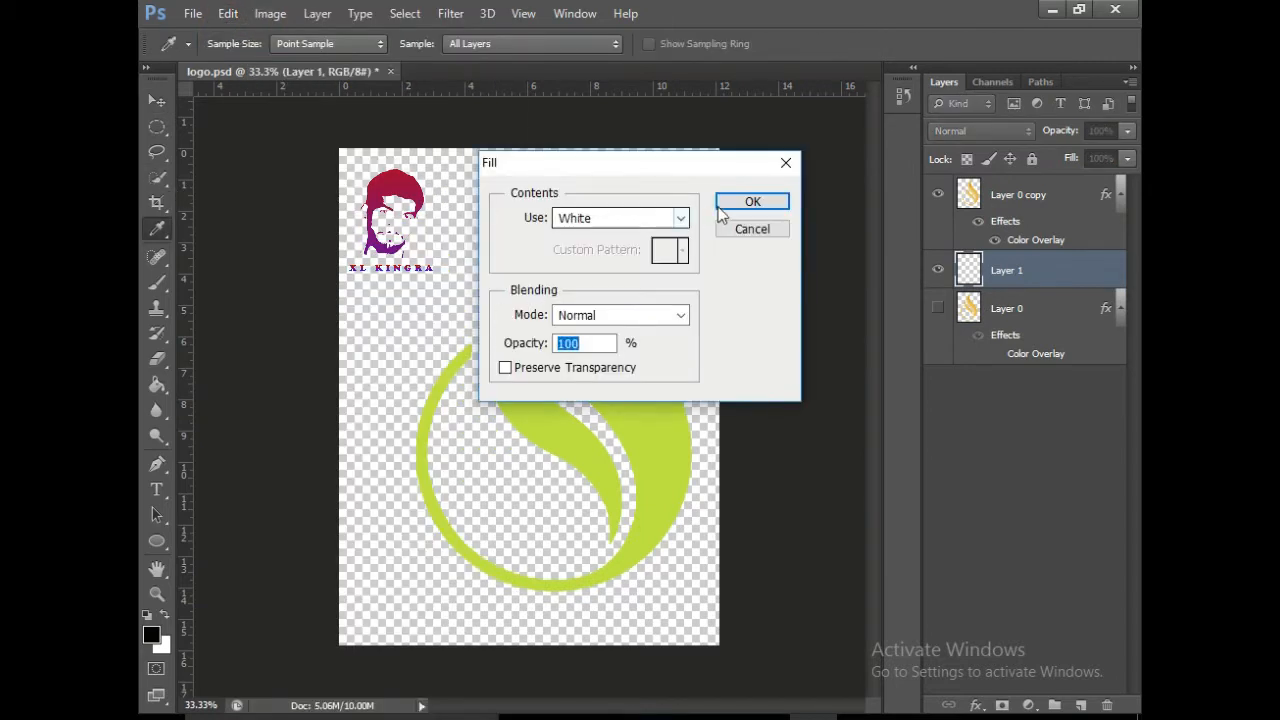
{"action": "left_click", "coordinate": [752, 201]}
{"action": "key", "text": "v"}
{"action": "left_click_drag", "start_coordinate": [730, 293], "coordinate": [630, 382]}
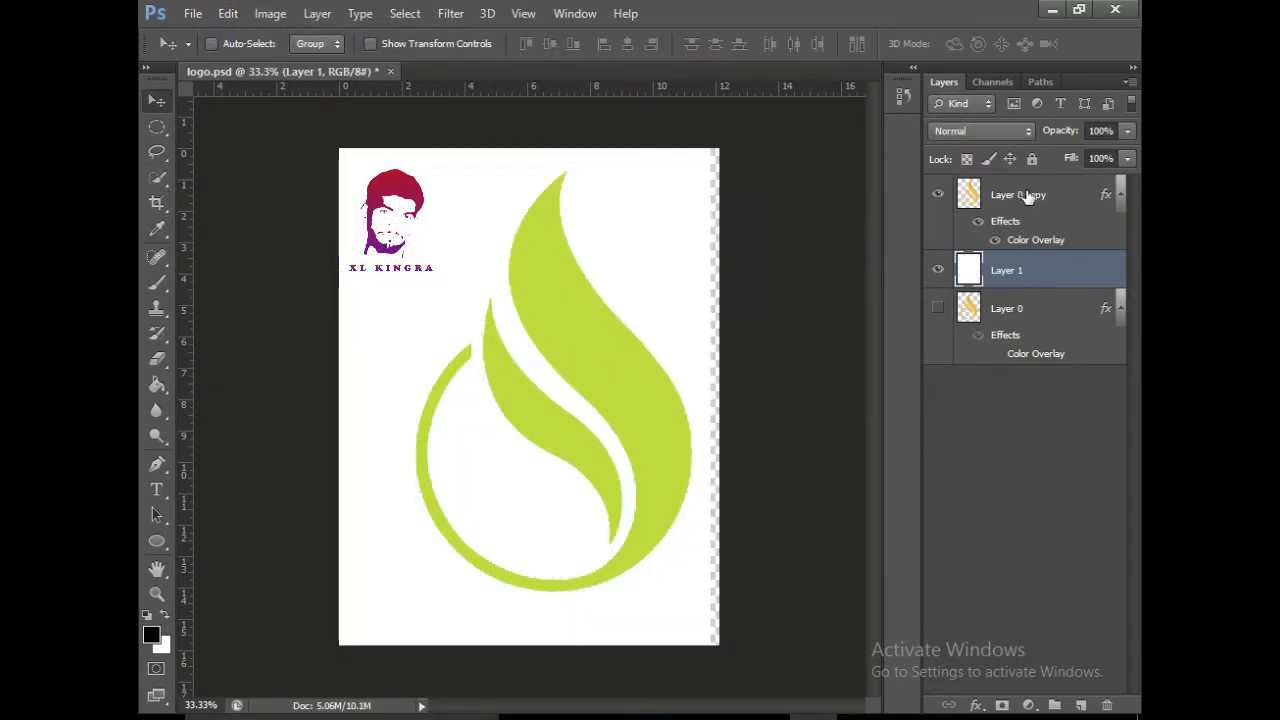
{"action": "left_click", "coordinate": [1025, 195]}
{"action": "left_click", "coordinate": [985, 270]}
{"action": "left_click_drag", "start_coordinate": [660, 272], "coordinate": [688, 271]}
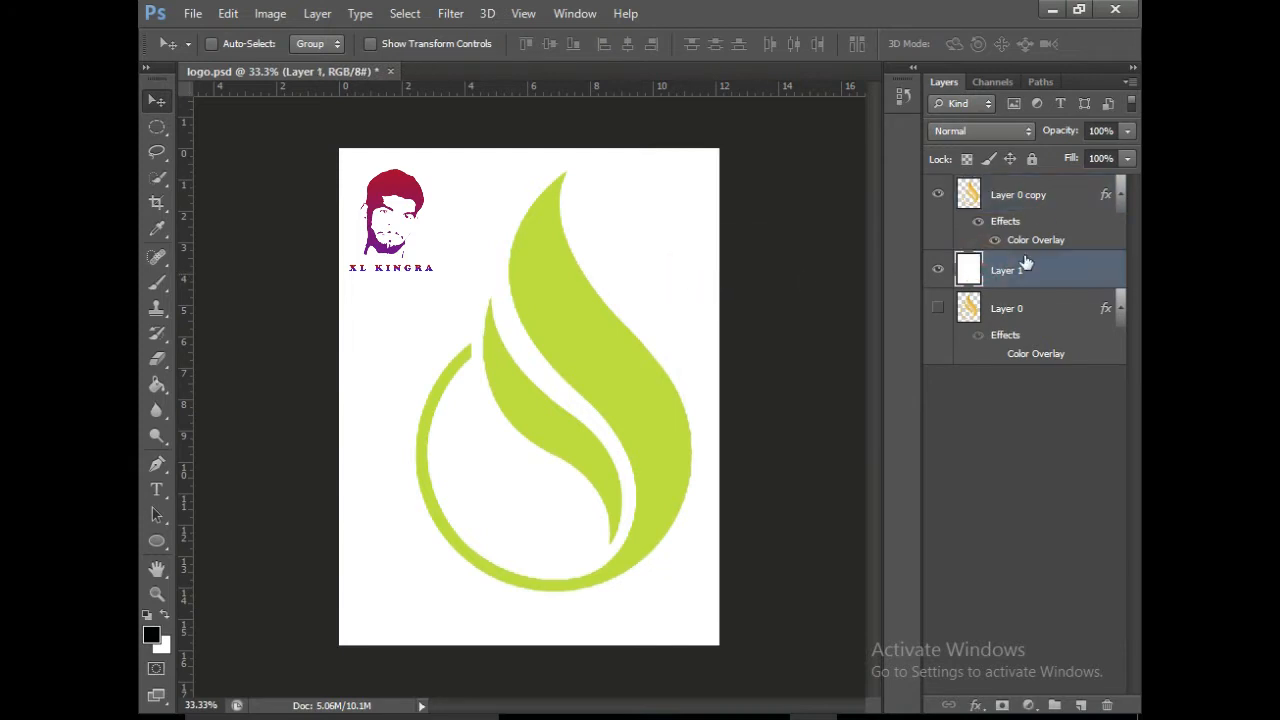
Move the green logo on Layer 0 copy slightly down and to the left
{"action": "left_click", "coordinate": [1030, 194]}
{"action": "left_click_drag", "start_coordinate": [585, 363], "coordinate": [573, 368]}
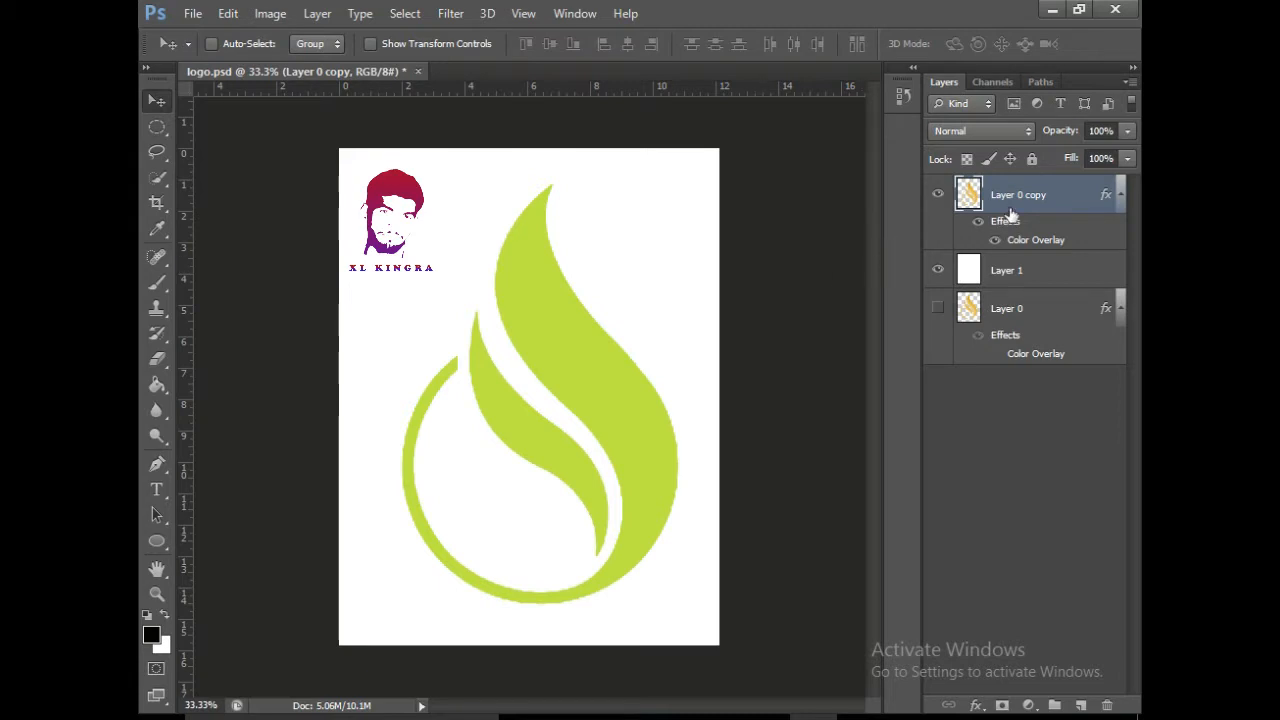
Add a new layer above the logo and start a curved Pen path from the large flame's tip through its middle to its lower end
{"action": "left_click", "coordinate": [1081, 705]}
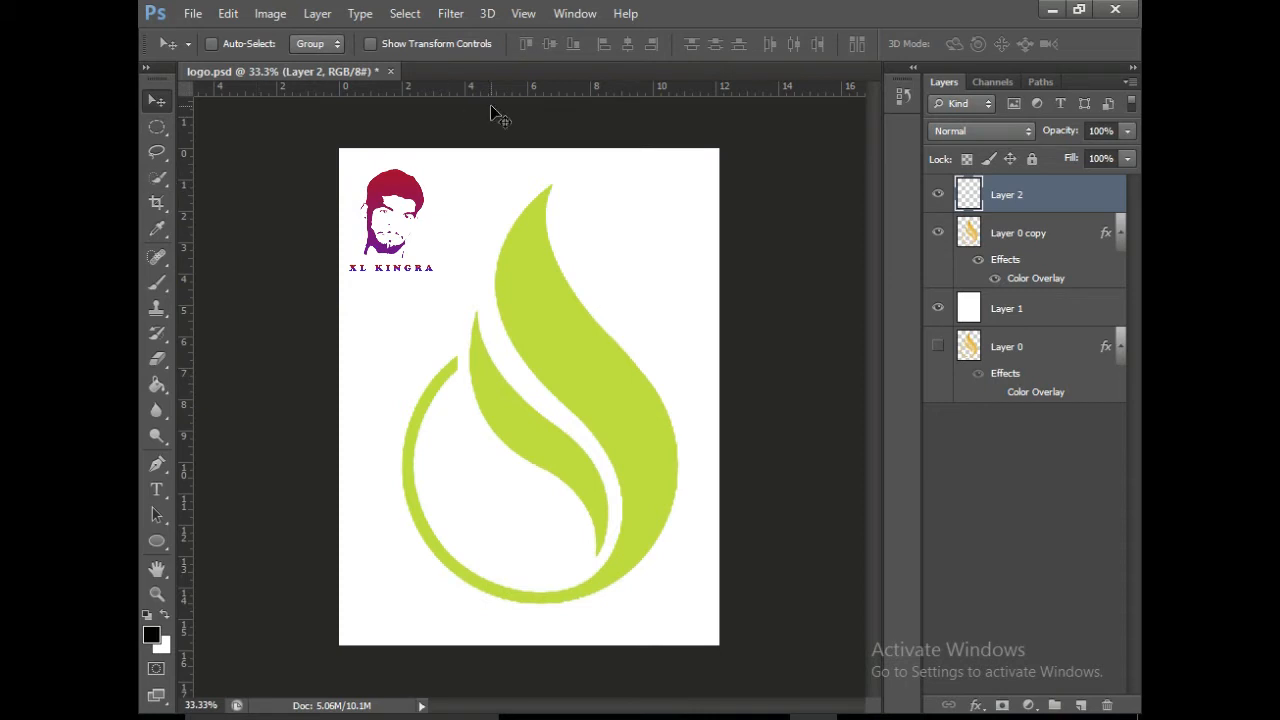
{"action": "left_click", "coordinate": [157, 465]}
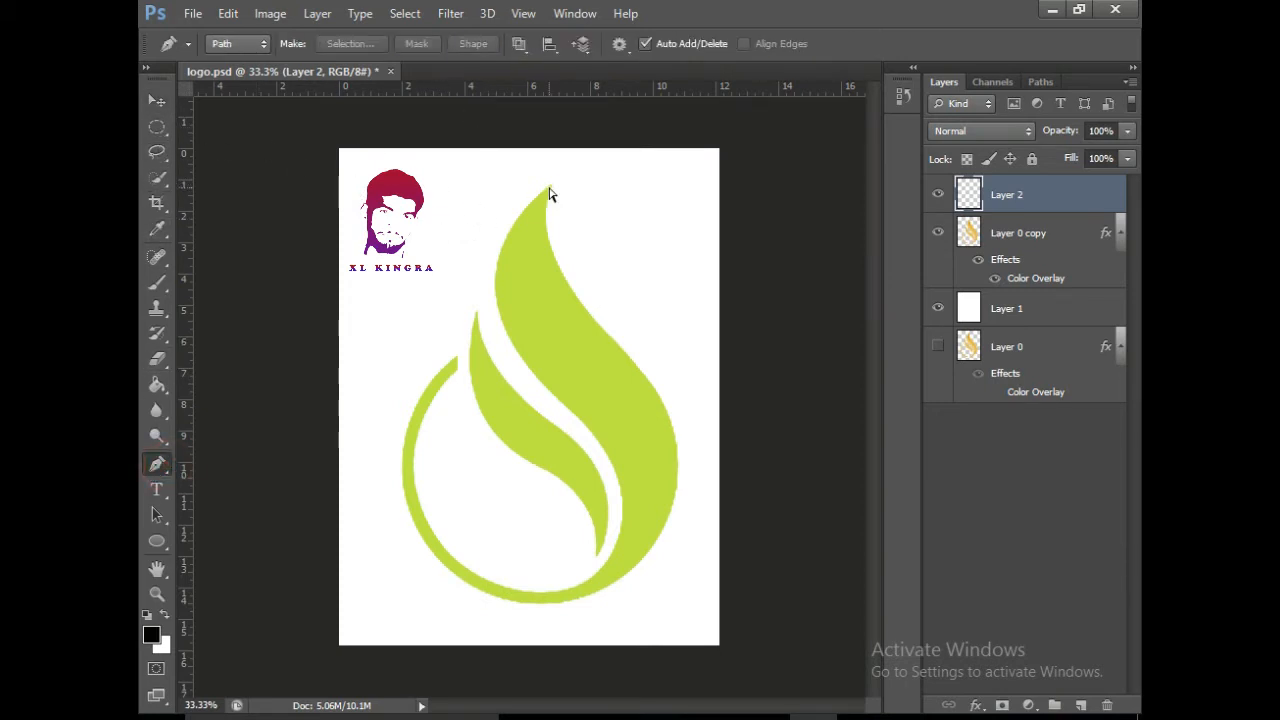
{"action": "key", "text": "ctrl+plus"}
{"action": "scroll", "coordinate": [550, 188], "scroll_direction": "up", "scroll_amount": 2}
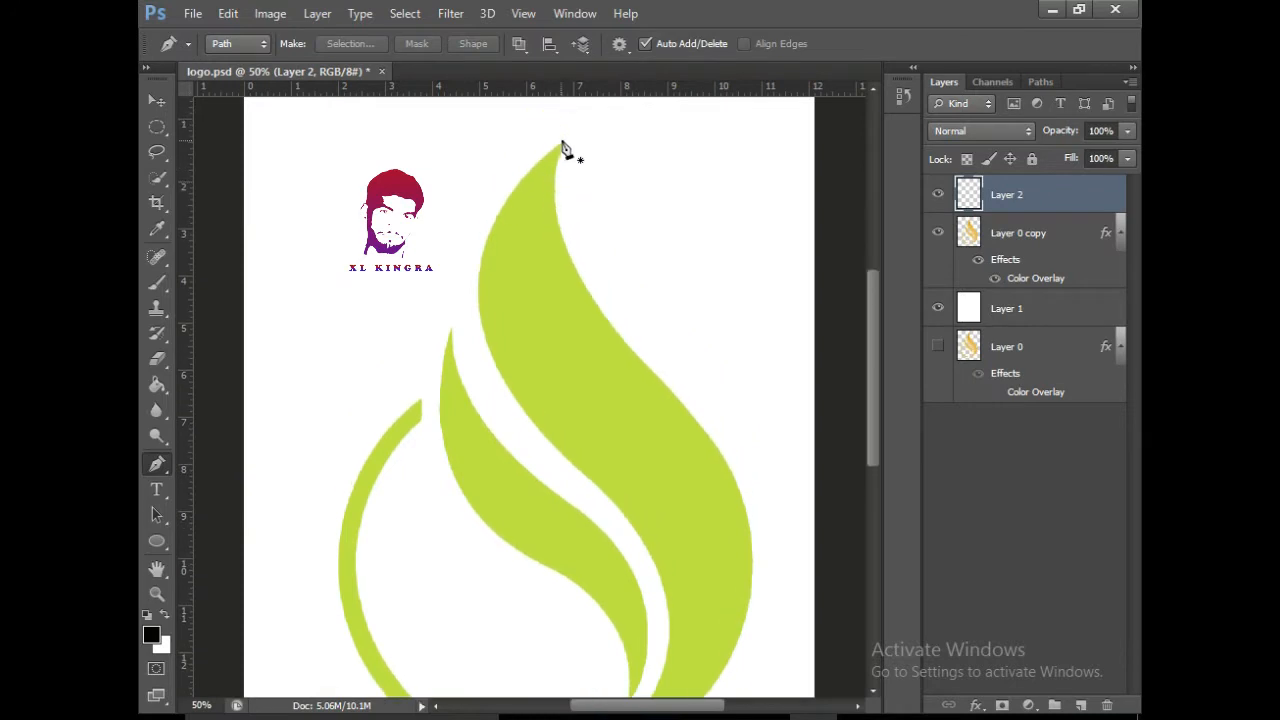
{"action": "left_click", "coordinate": [561, 144]}
{"action": "left_click_drag", "start_coordinate": [684, 497], "coordinate": [669, 256]}
{"action": "scroll", "coordinate": [672, 318], "scroll_direction": "up", "scroll_amount": 4}
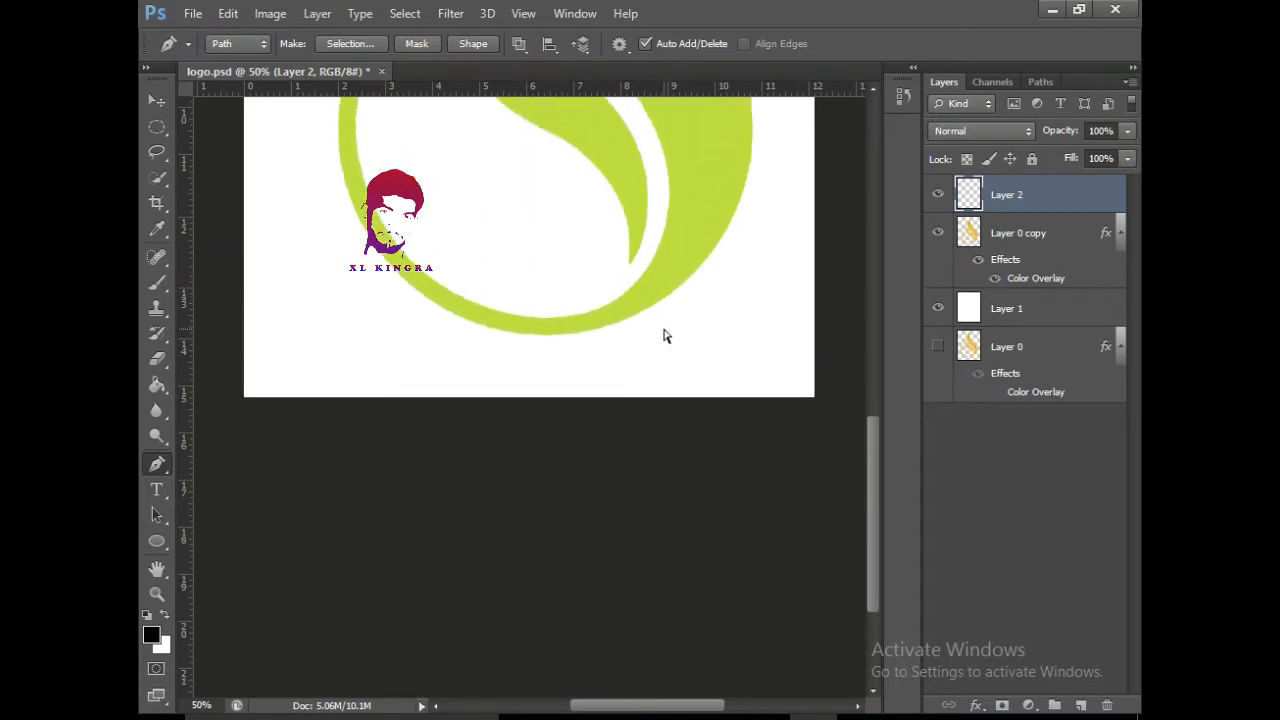
{"action": "key", "text": "ctrl+minus"}
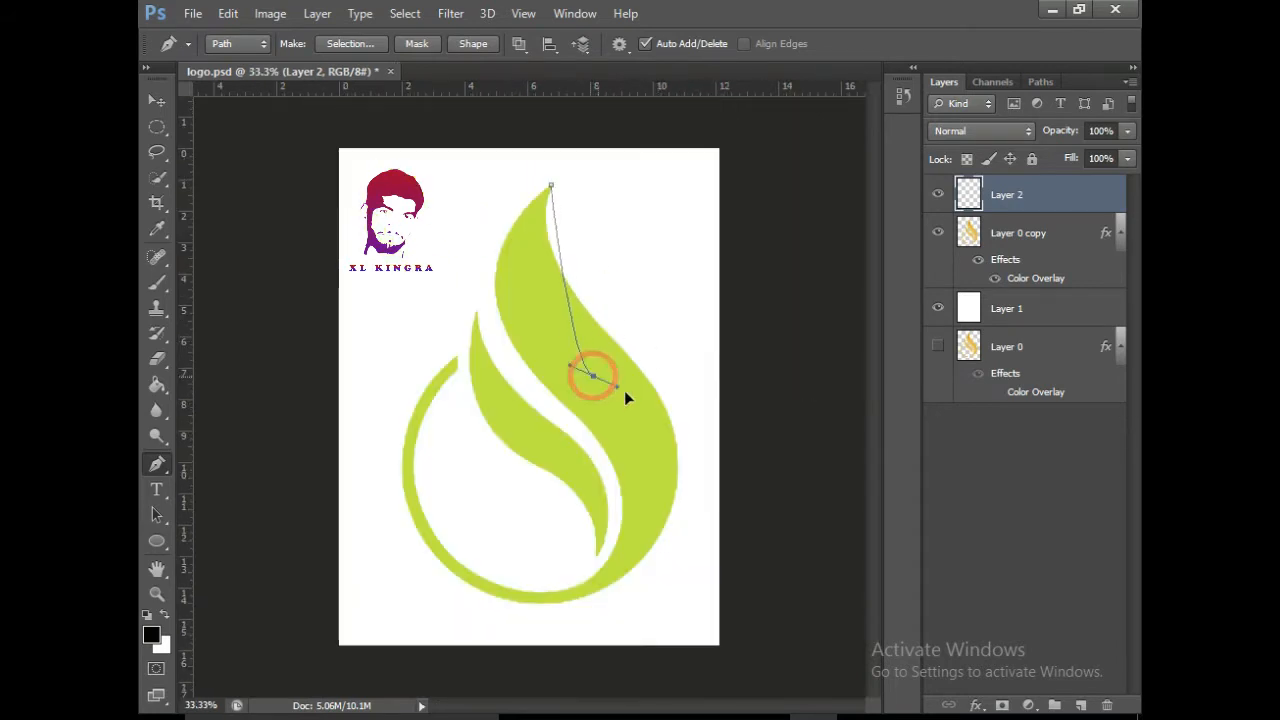
{"action": "left_click_drag", "start_coordinate": [626, 398], "coordinate": [710, 486]}
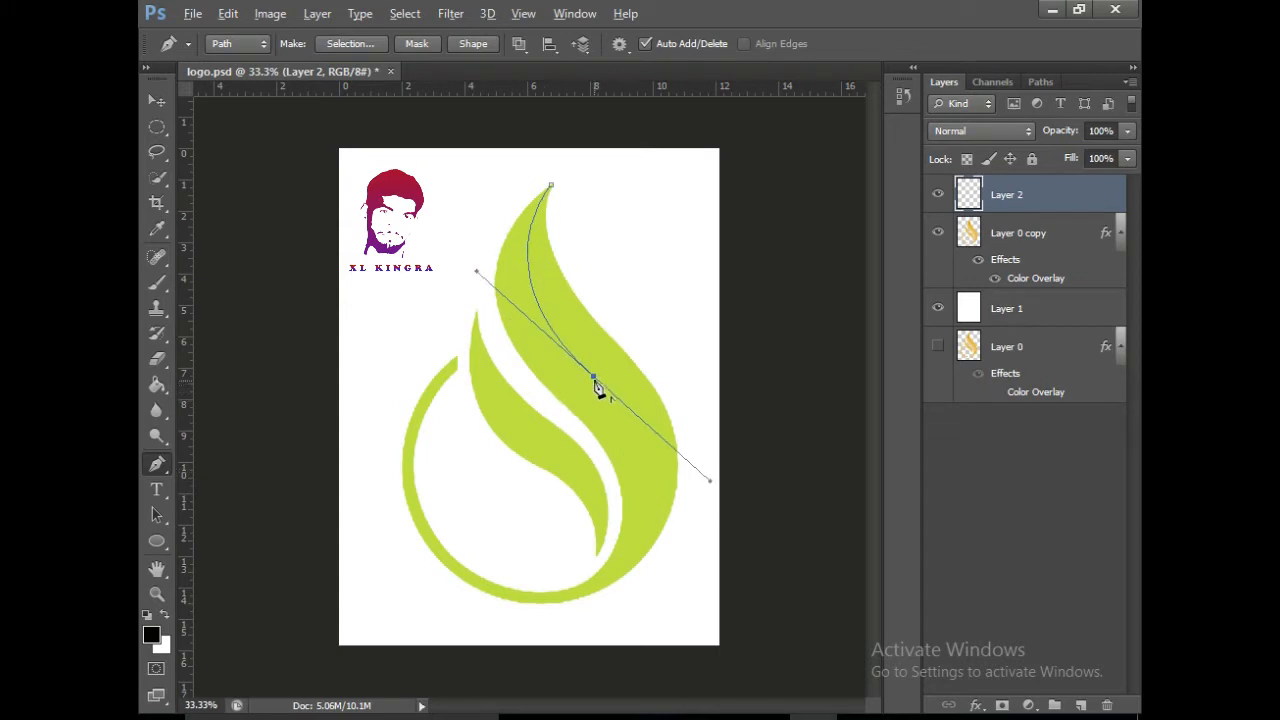
{"action": "left_click_drag", "start_coordinate": [600, 568], "coordinate": [476, 660]}
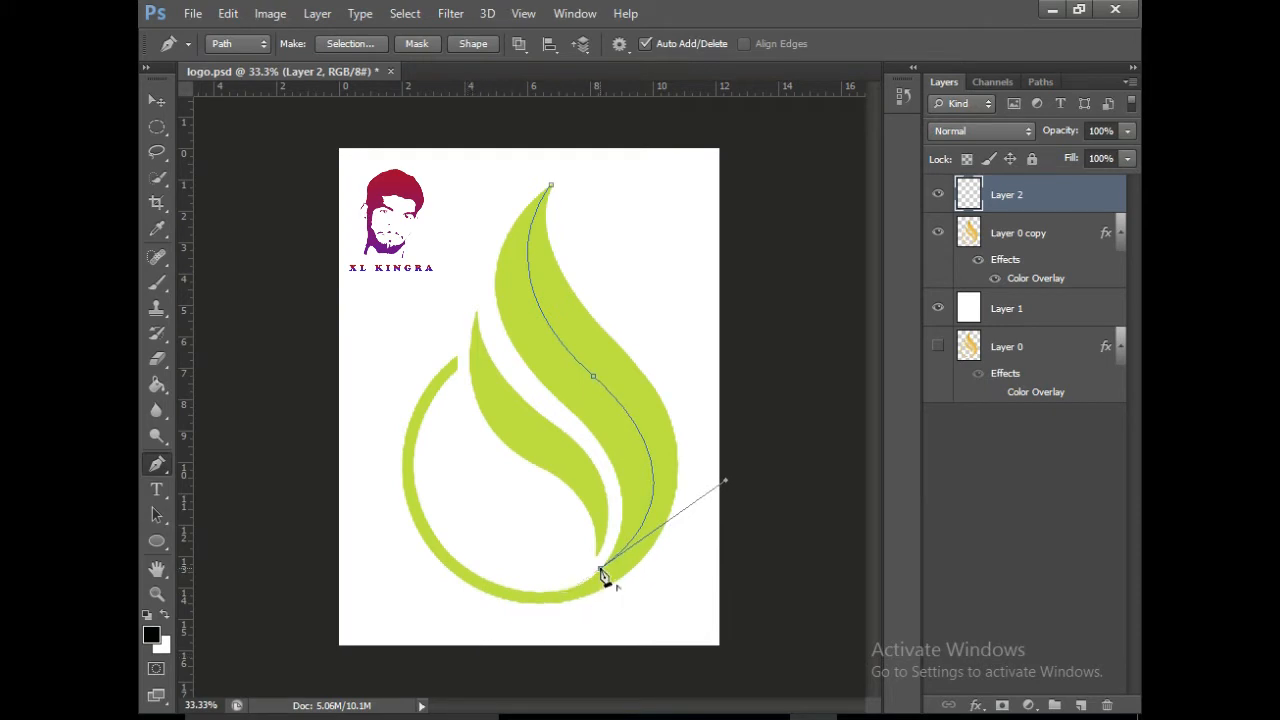
Continue the path outside the large flame's left edge, close it at the tip, and convert it to a selection
{"action": "left_click", "coordinate": [611, 536]}
{"action": "left_click", "coordinate": [611, 495]}
{"action": "left_click_drag", "start_coordinate": [538, 397], "coordinate": [508, 386]}
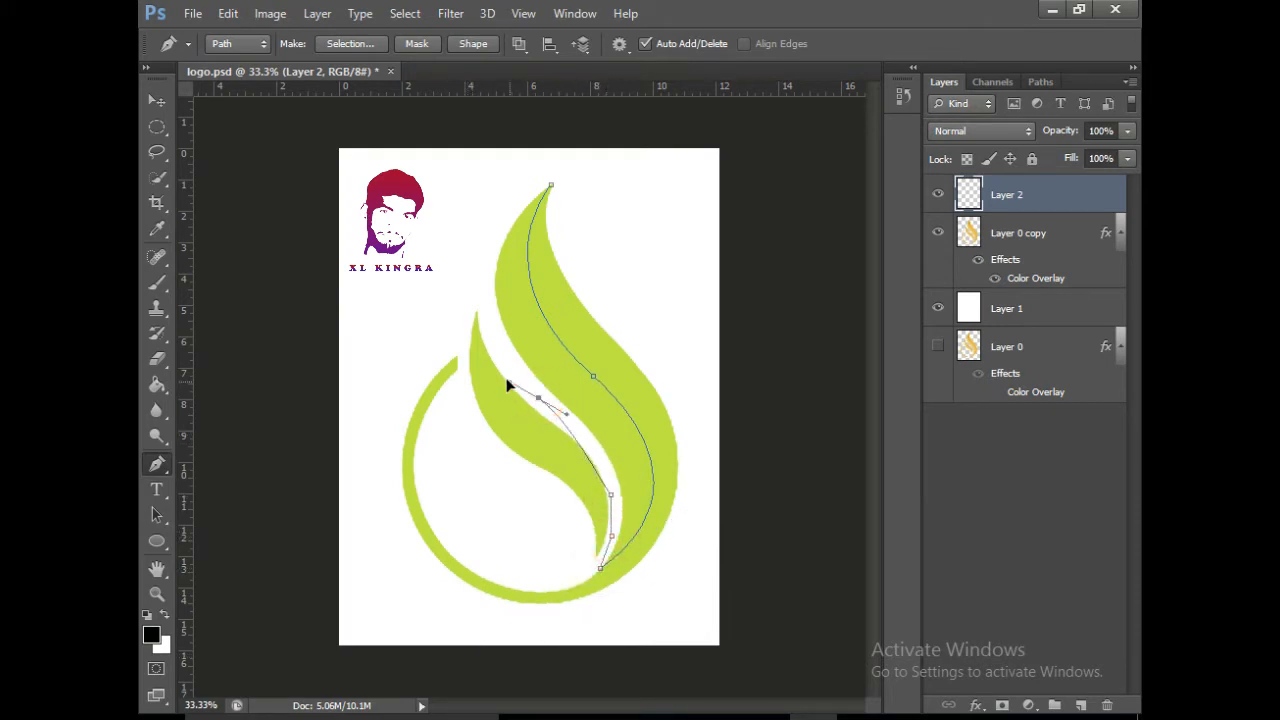
{"action": "left_click", "coordinate": [469, 256]}
{"action": "left_click", "coordinate": [477, 216]}
{"action": "left_click", "coordinate": [517, 191]}
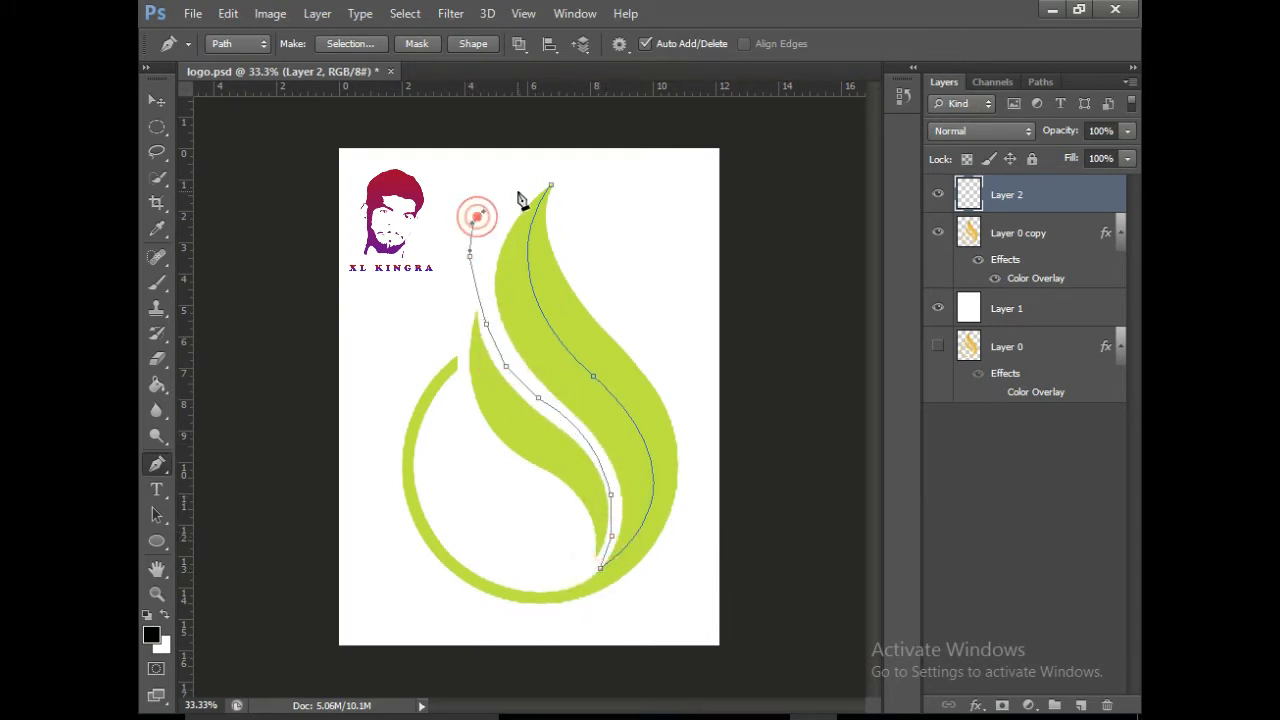
{"action": "left_click", "coordinate": [592, 157]}
{"action": "left_click", "coordinate": [550, 187]}
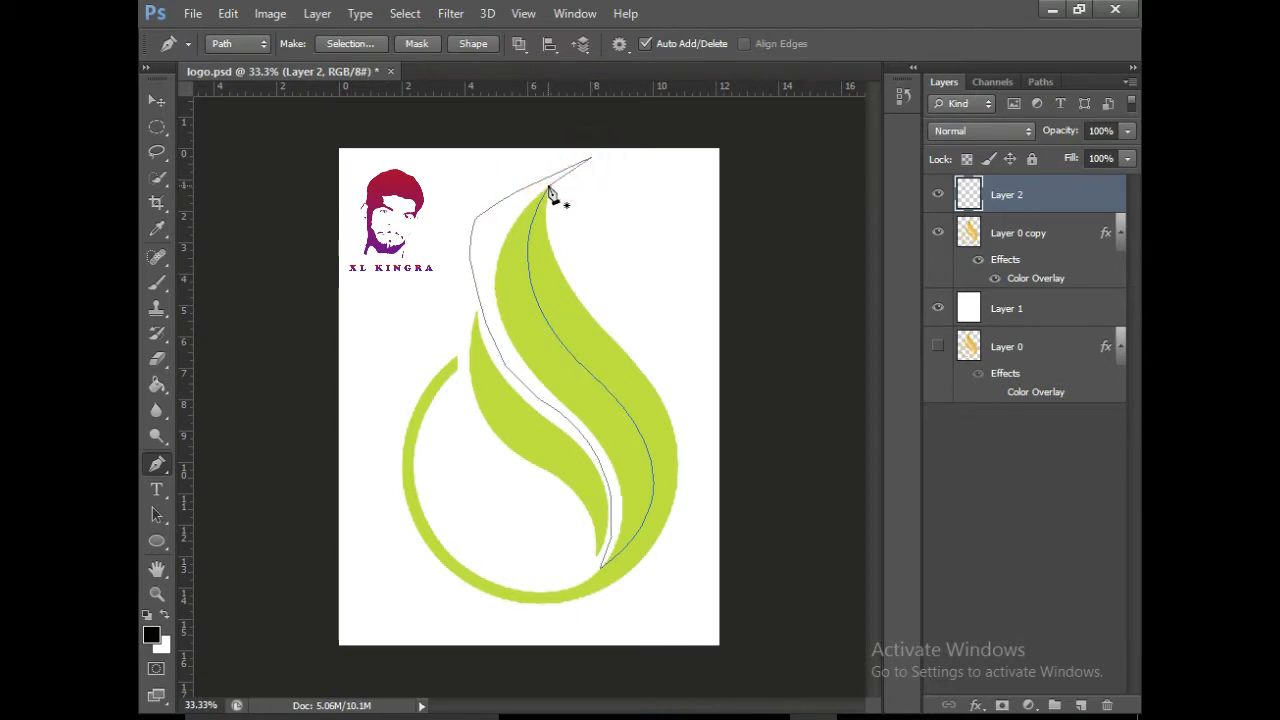
{"action": "key", "text": "ctrl+Return"}
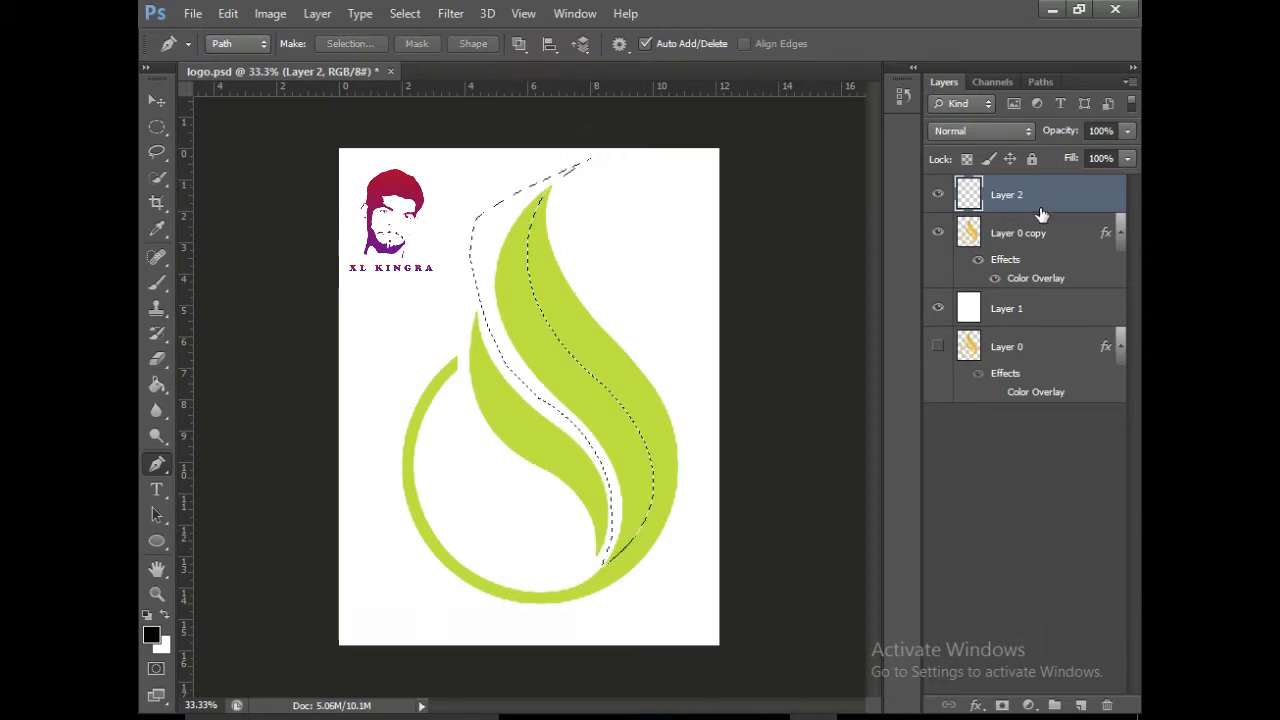
Set the foreground colour to light green #cde780, fill the selection on Layer 2 with it, and deselect
{"action": "left_click", "coordinate": [151, 634]}
{"action": "left_click", "coordinate": [563, 360]}
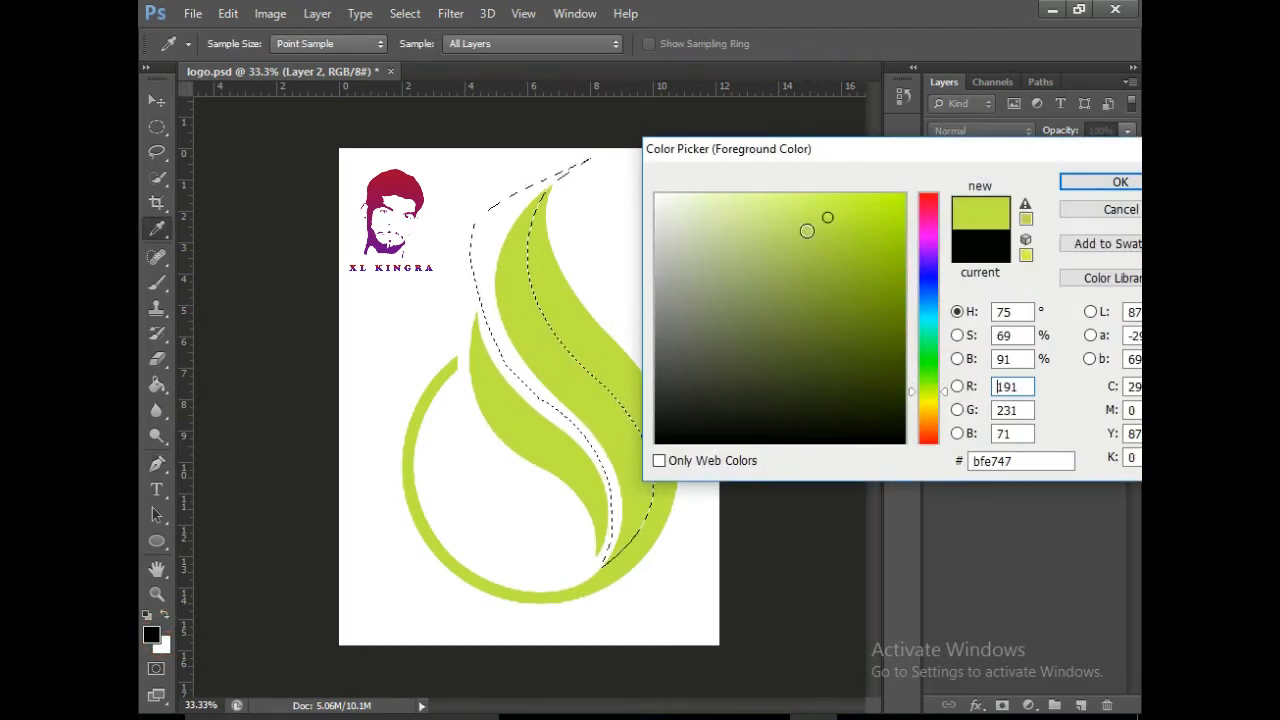
{"action": "left_click", "coordinate": [766, 217]}
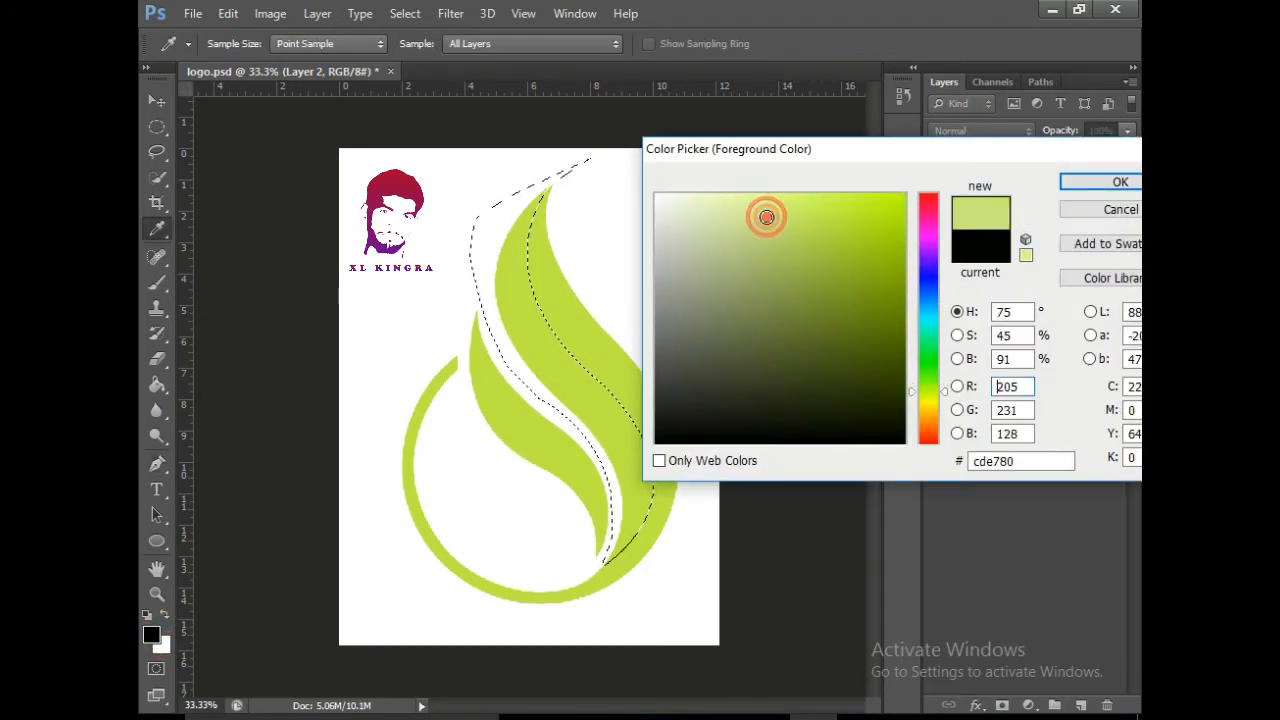
{"action": "left_click", "coordinate": [1110, 185]}
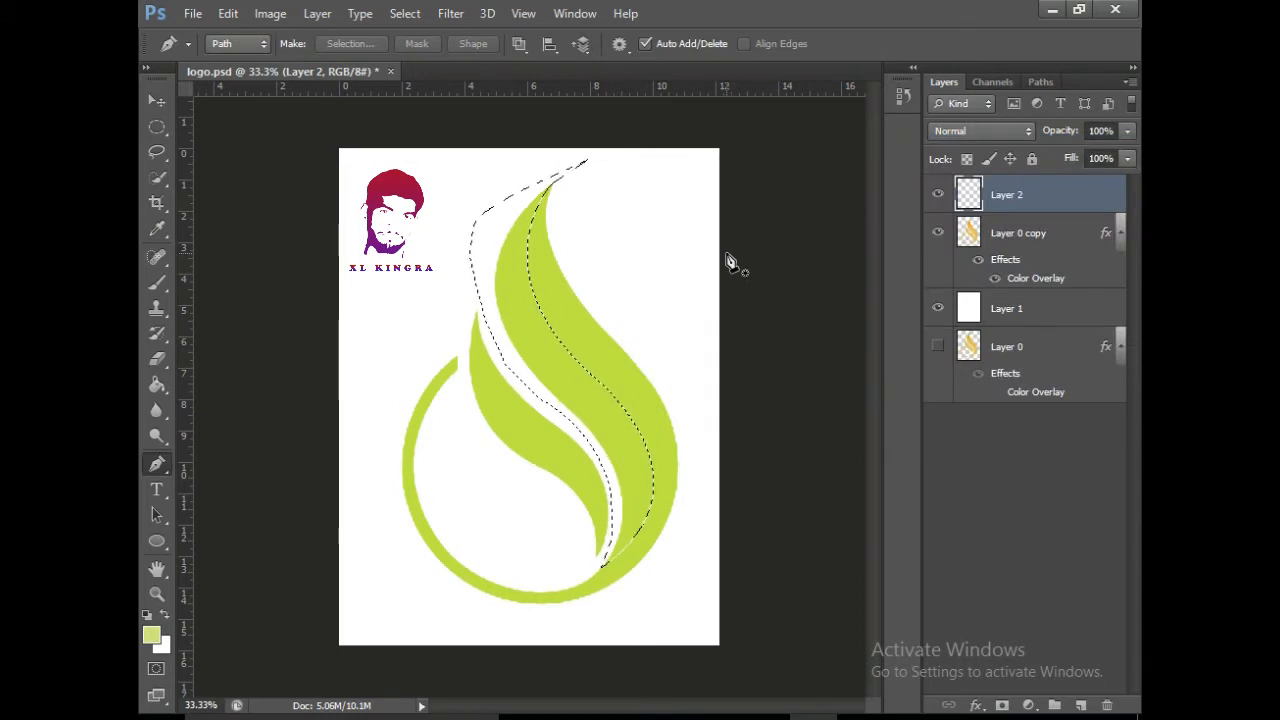
{"action": "key", "text": "alt+BackSpace"}
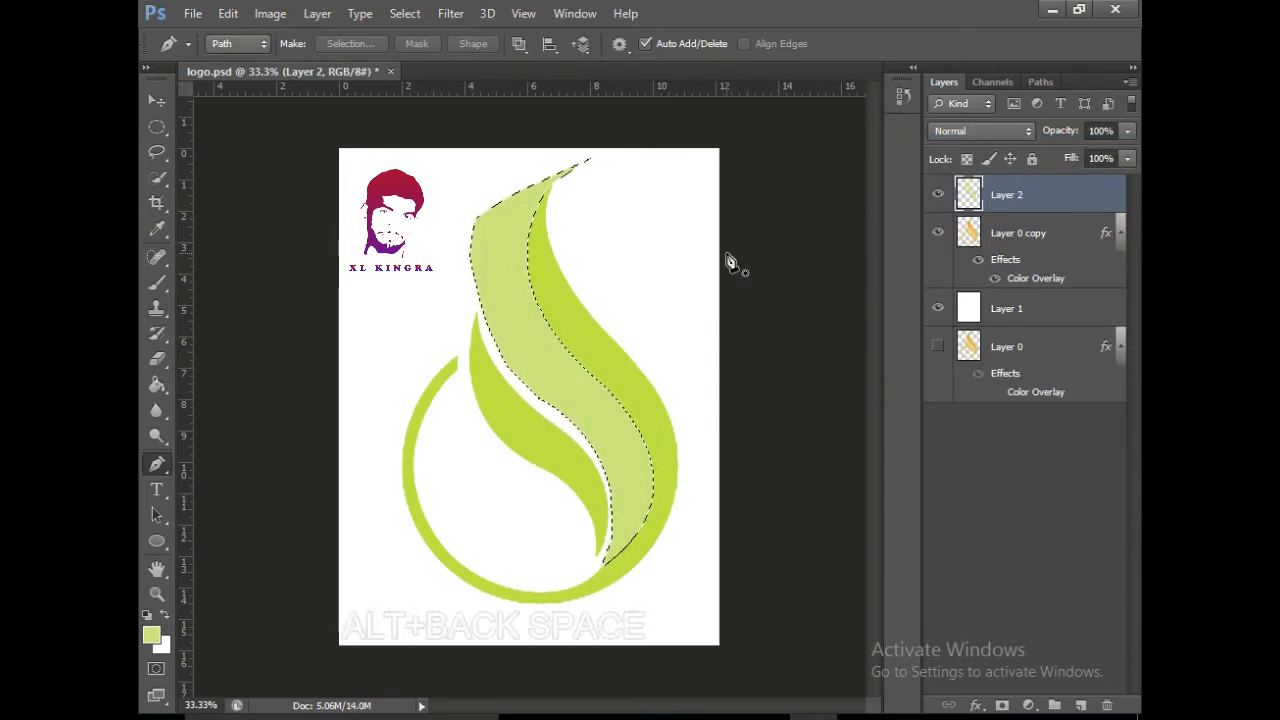
{"action": "key", "text": "ctrl+d"}
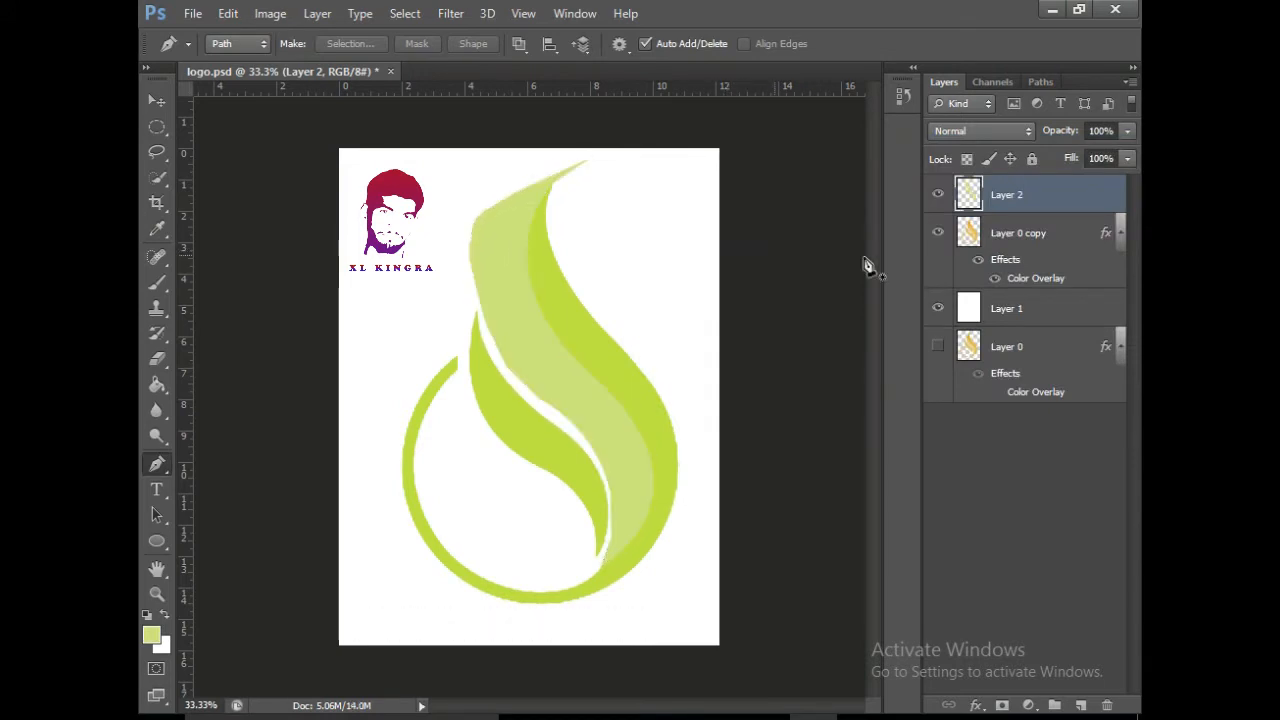
Erase the light green of Layer 2 outside the logo, using the inverted outline of Layer 0 copy as the selection
{"action": "left_click", "coordinate": [979, 234], "text": "ctrl"}
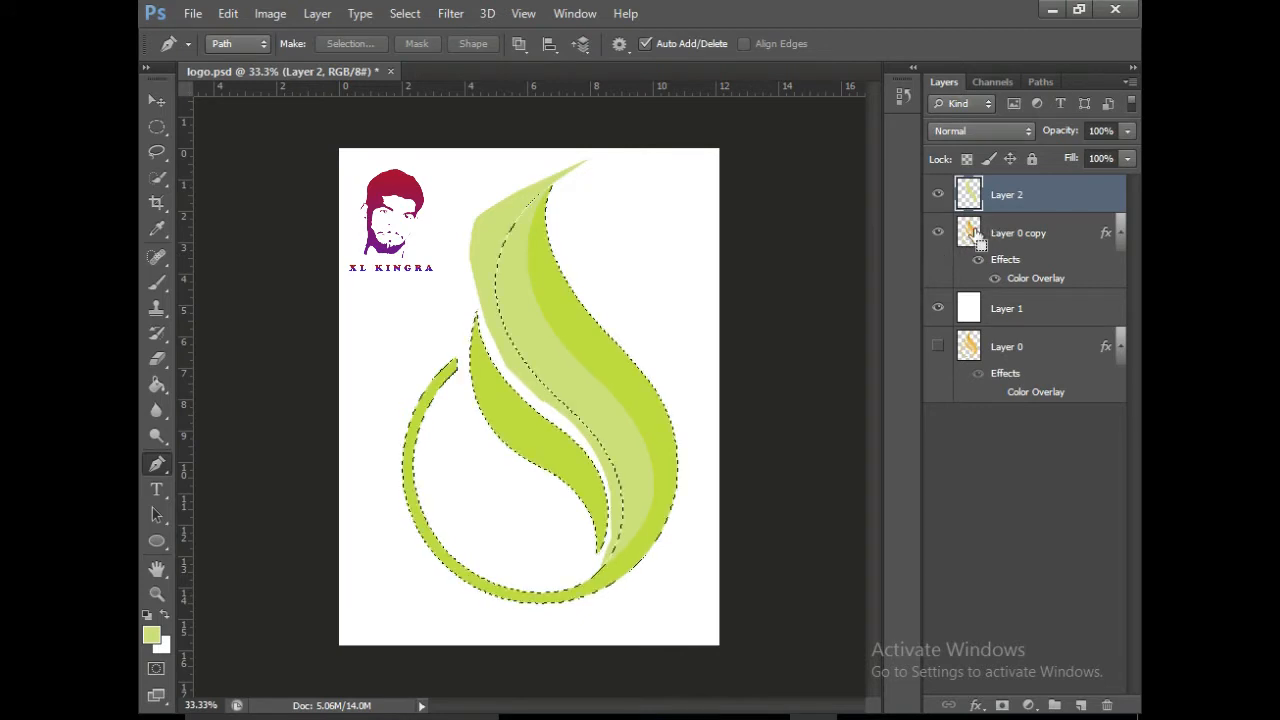
{"action": "key", "text": "ctrl+shift+i"}
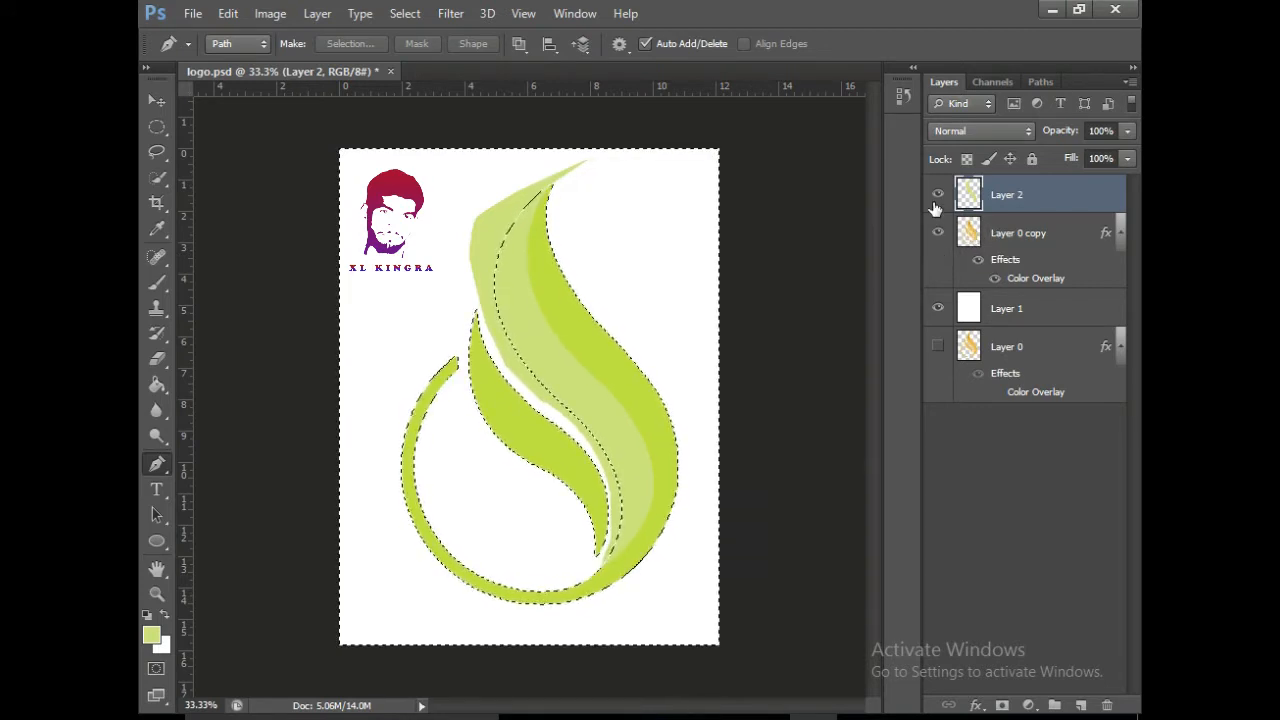
{"action": "left_click", "coordinate": [158, 380]}
{"action": "left_click", "coordinate": [157, 360]}
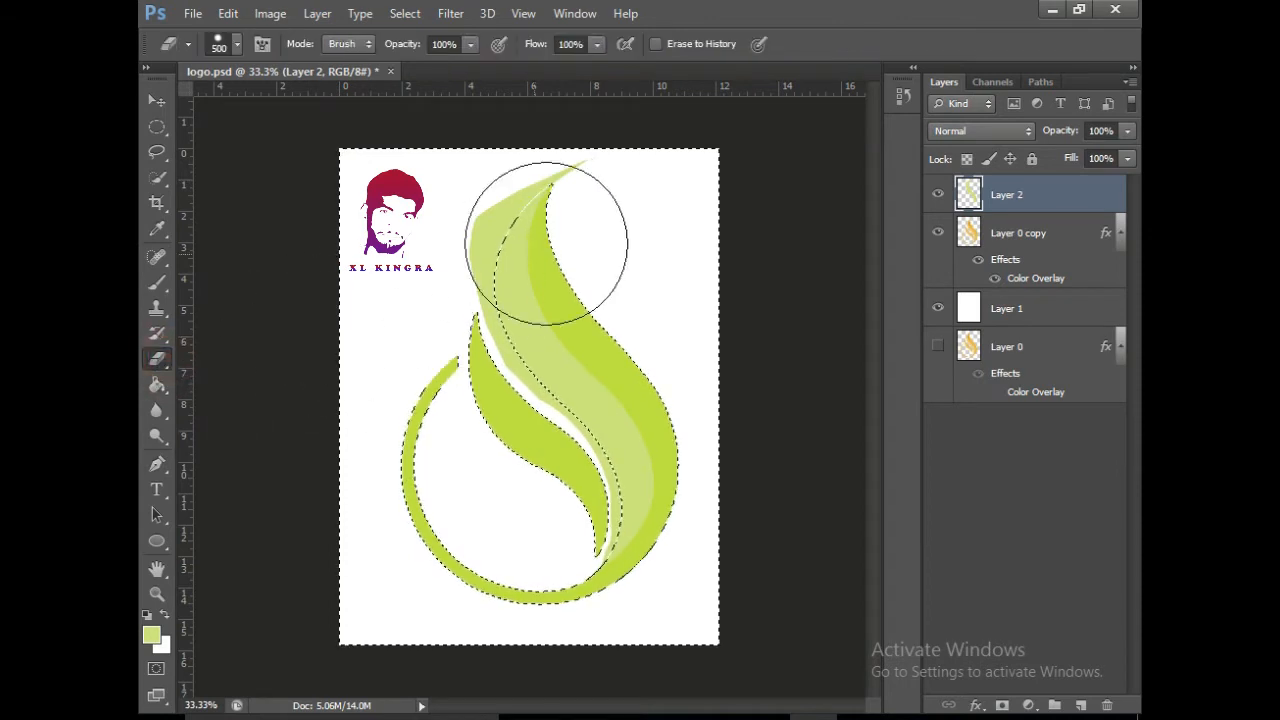
{"action": "left_click_drag", "start_coordinate": [534, 229], "coordinate": [529, 214]}
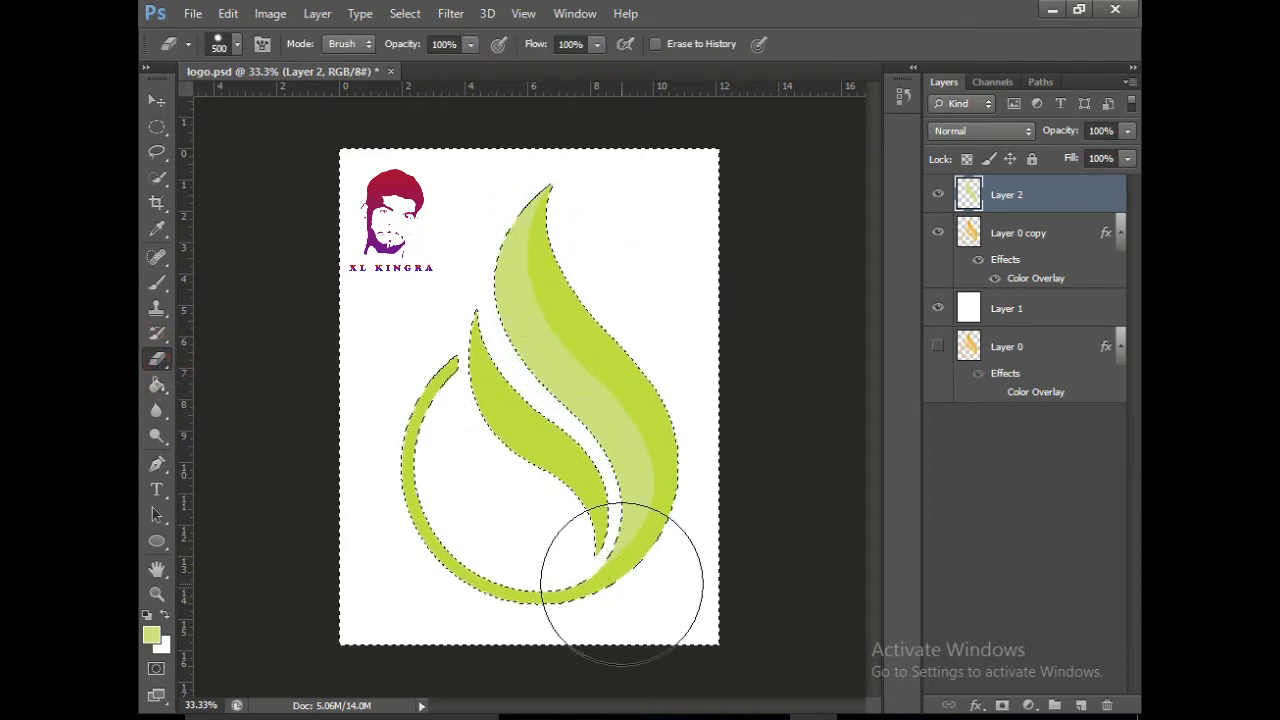
{"action": "key", "text": "ctrl+d"}
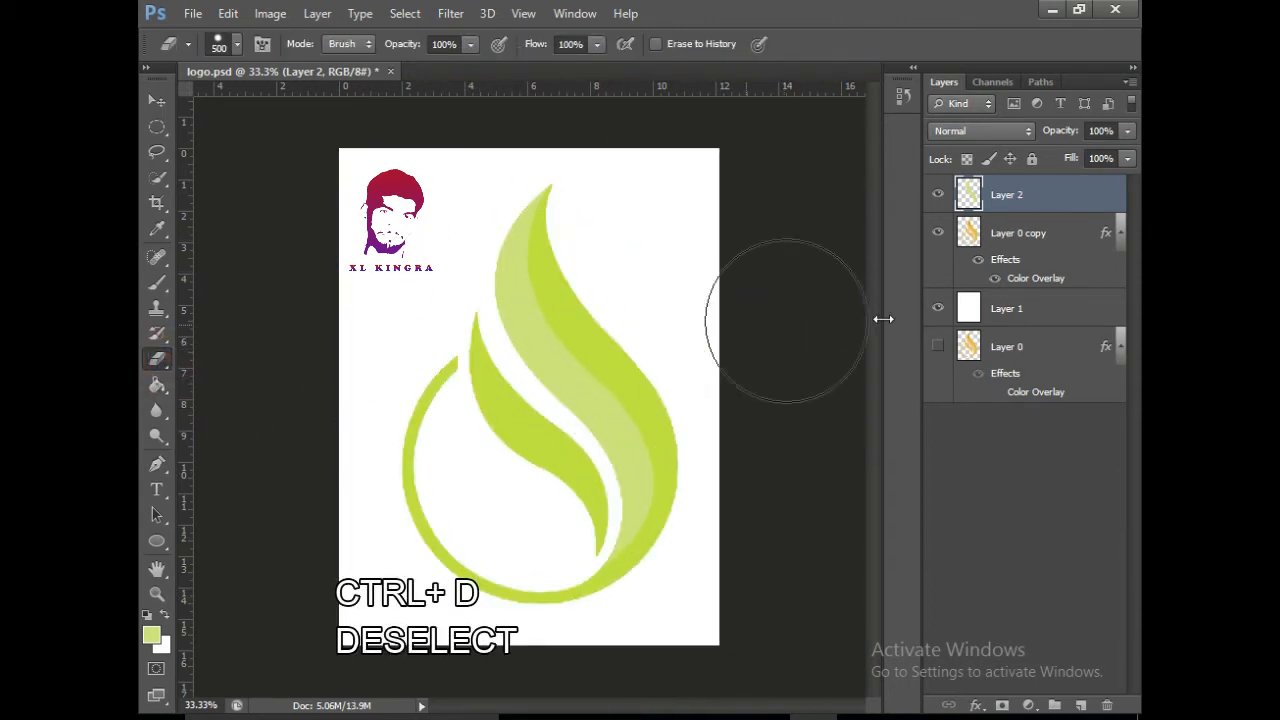
Add a new layer and draw a closed Pen path down the small flame's middle and back outside its left edge
{"action": "left_click", "coordinate": [1080, 705]}
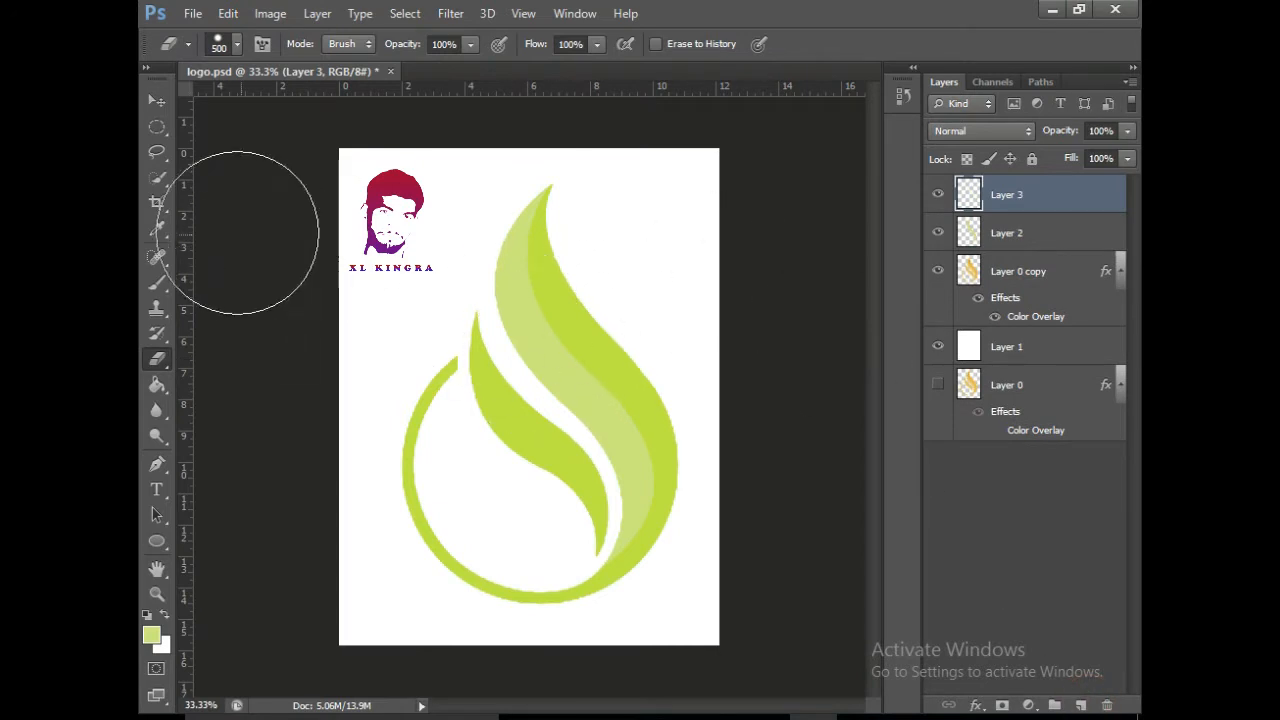
{"action": "left_click", "coordinate": [157, 464]}
{"action": "left_click", "coordinate": [476, 316]}
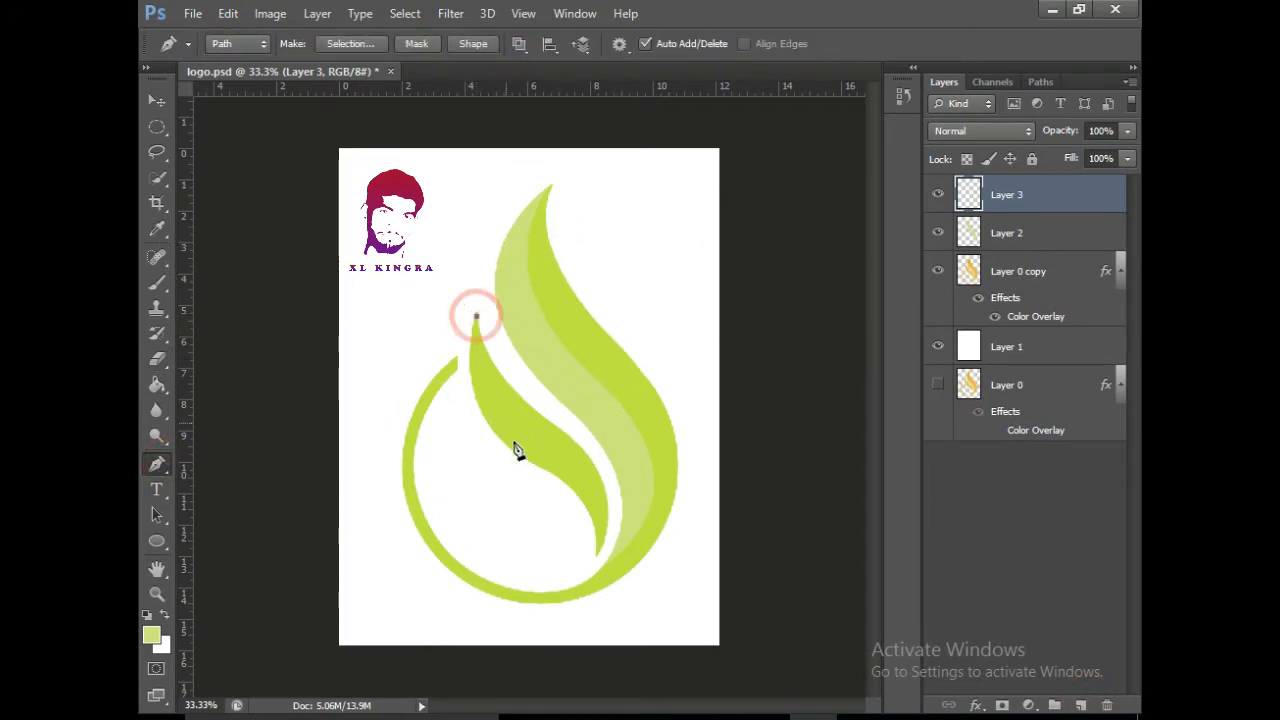
{"action": "left_click_drag", "start_coordinate": [551, 453], "coordinate": [644, 470]}
{"action": "left_click", "coordinate": [552, 455]}
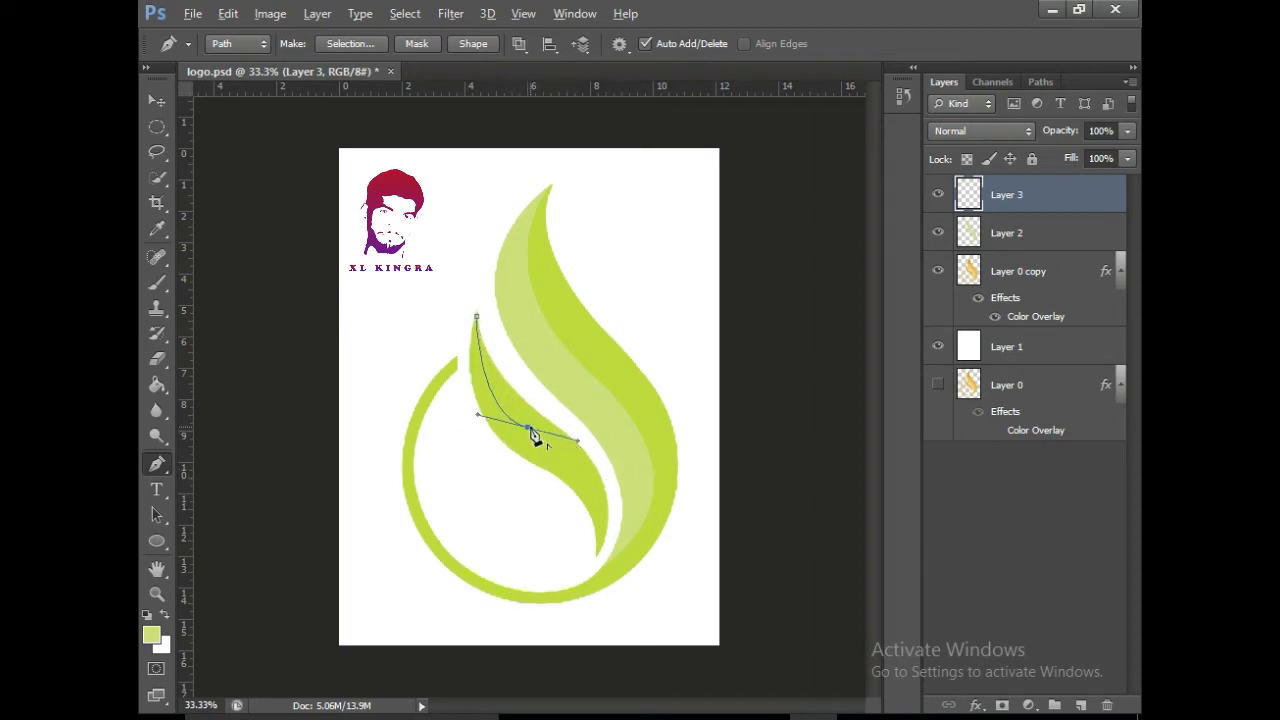
{"action": "left_click_drag", "start_coordinate": [598, 556], "coordinate": [583, 632]}
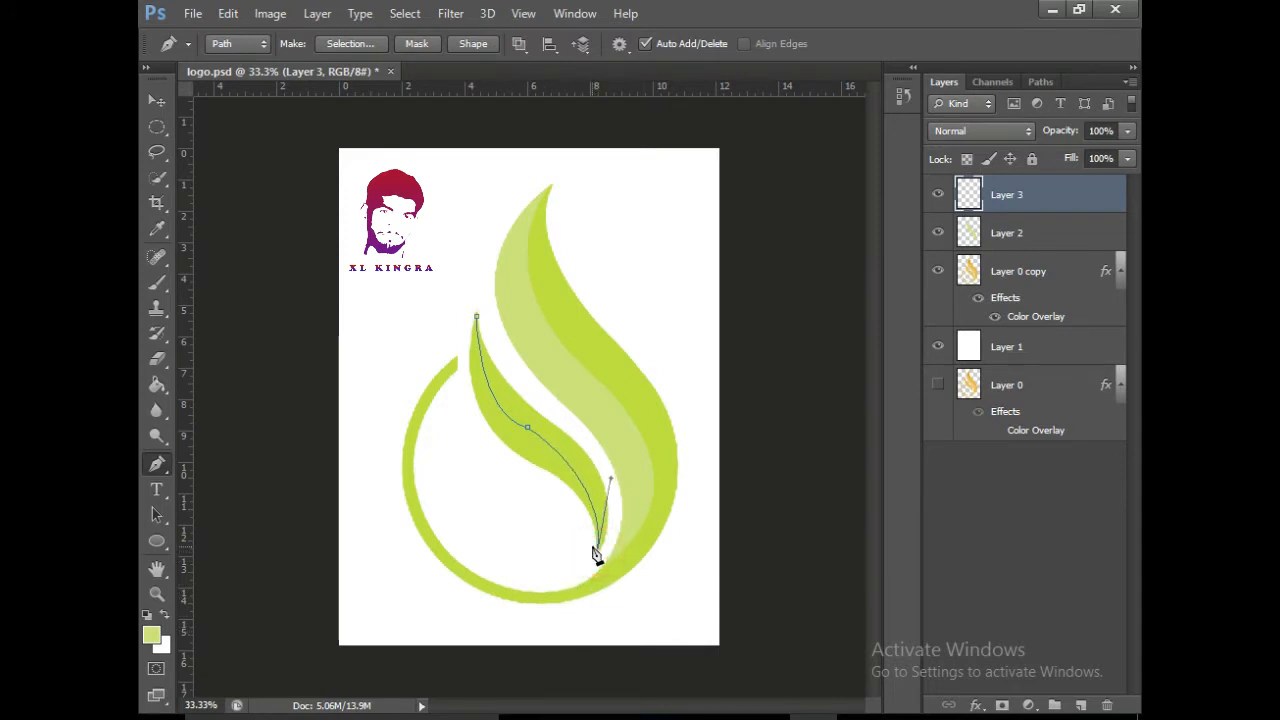
{"action": "left_click_drag", "start_coordinate": [596, 556], "coordinate": [505, 495]}
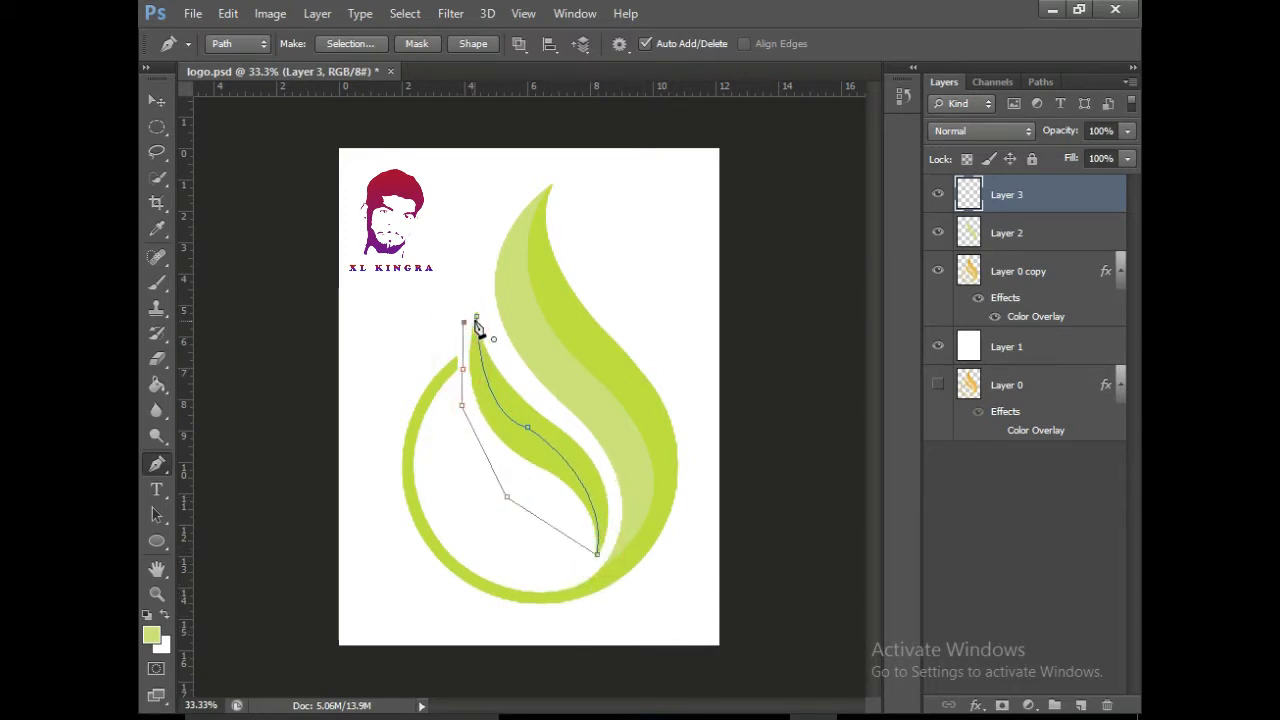
Outline the ring's upper end with a second closed path and fill both outlined areas with the light green foreground colour
{"action": "left_click", "coordinate": [434, 475]}
{"action": "left_click", "coordinate": [388, 397]}
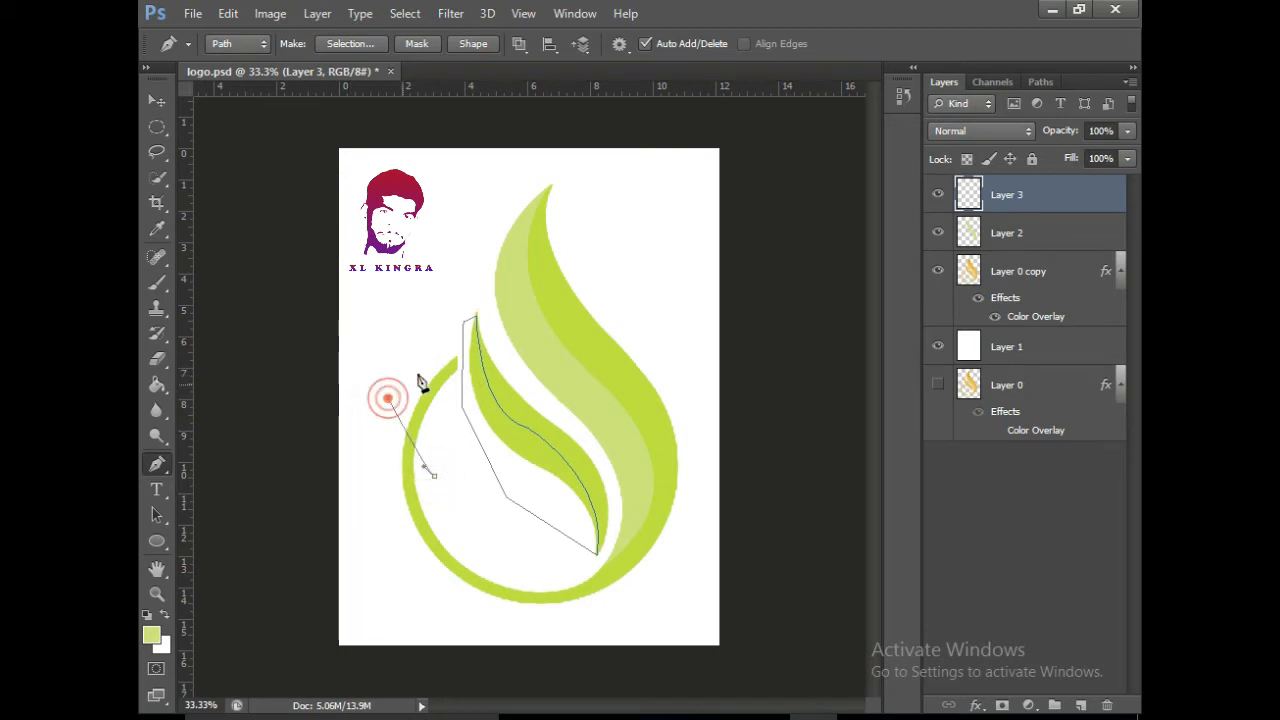
{"action": "left_click", "coordinate": [439, 349]}
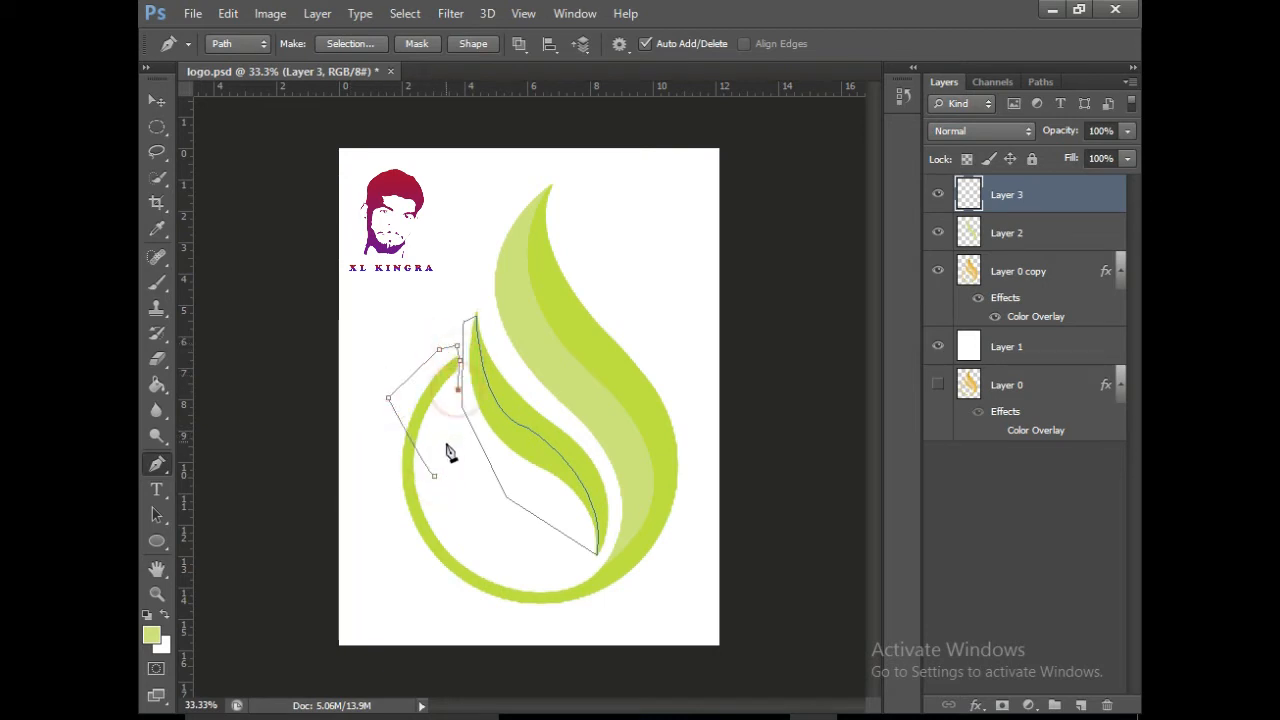
{"action": "left_click", "coordinate": [434, 474]}
{"action": "key", "text": "ctrl+Return"}
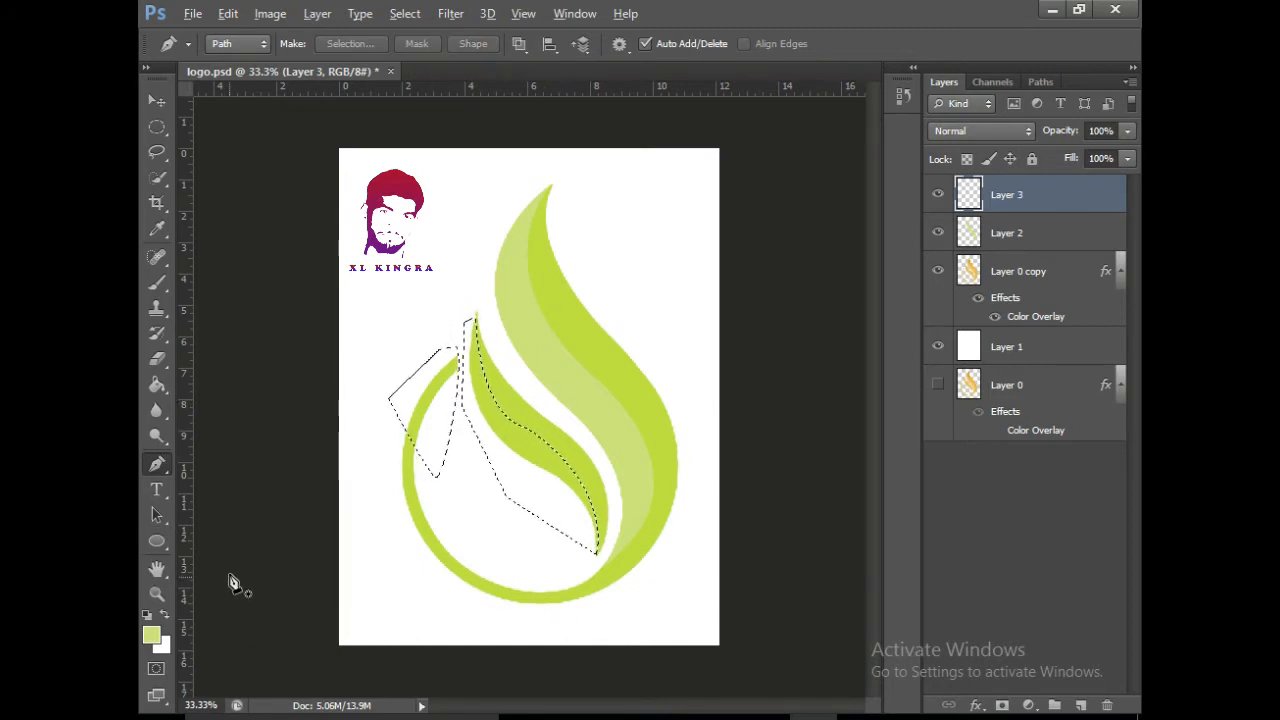
{"action": "key", "text": "alt+BackSpace"}
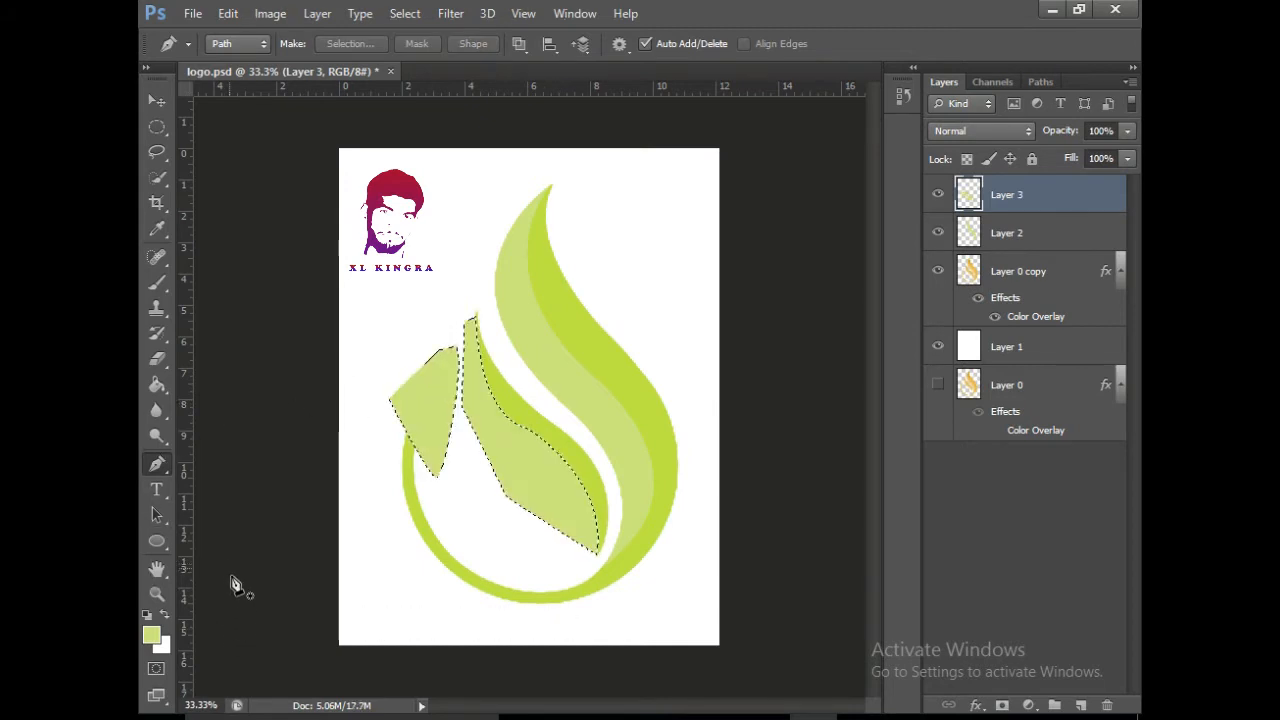
Erase the light green of Layer 3 outside the logo, using the inverted outline of Layer 0 copy as the selection, and deselect
{"action": "left_click", "coordinate": [968, 272], "text": "ctrl"}
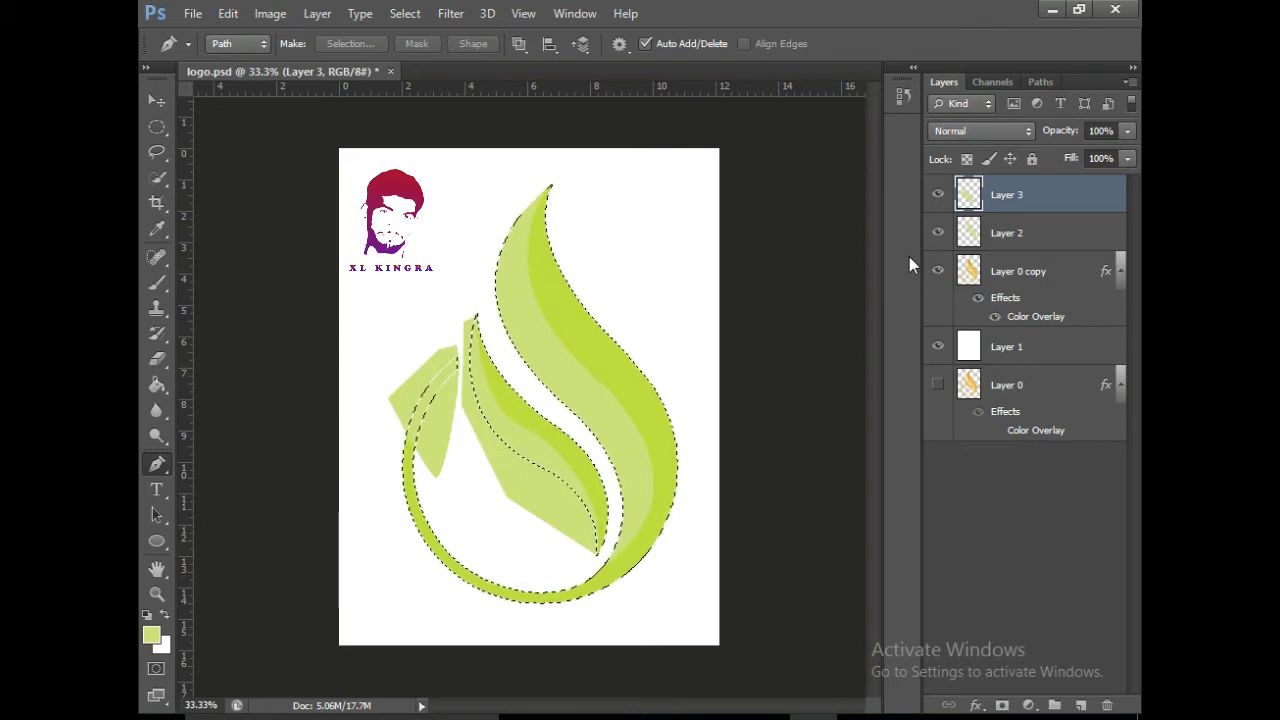
{"action": "key", "text": "ctrl+shift+i"}
{"action": "left_click", "coordinate": [157, 359]}
{"action": "mouse_move", "coordinate": [393, 343]}
{"action": "left_mouse_down"}
{"action": "mouse_move", "coordinate": [522, 325]}
{"action": "mouse_move", "coordinate": [543, 476]}
{"action": "mouse_move", "coordinate": [599, 589]}
{"action": "mouse_move", "coordinate": [438, 492]}
{"action": "mouse_move", "coordinate": [434, 263]}
{"action": "mouse_move", "coordinate": [604, 149]}
{"action": "mouse_move", "coordinate": [487, 373]}
{"action": "mouse_move", "coordinate": [587, 575]}
{"action": "left_mouse_up"}
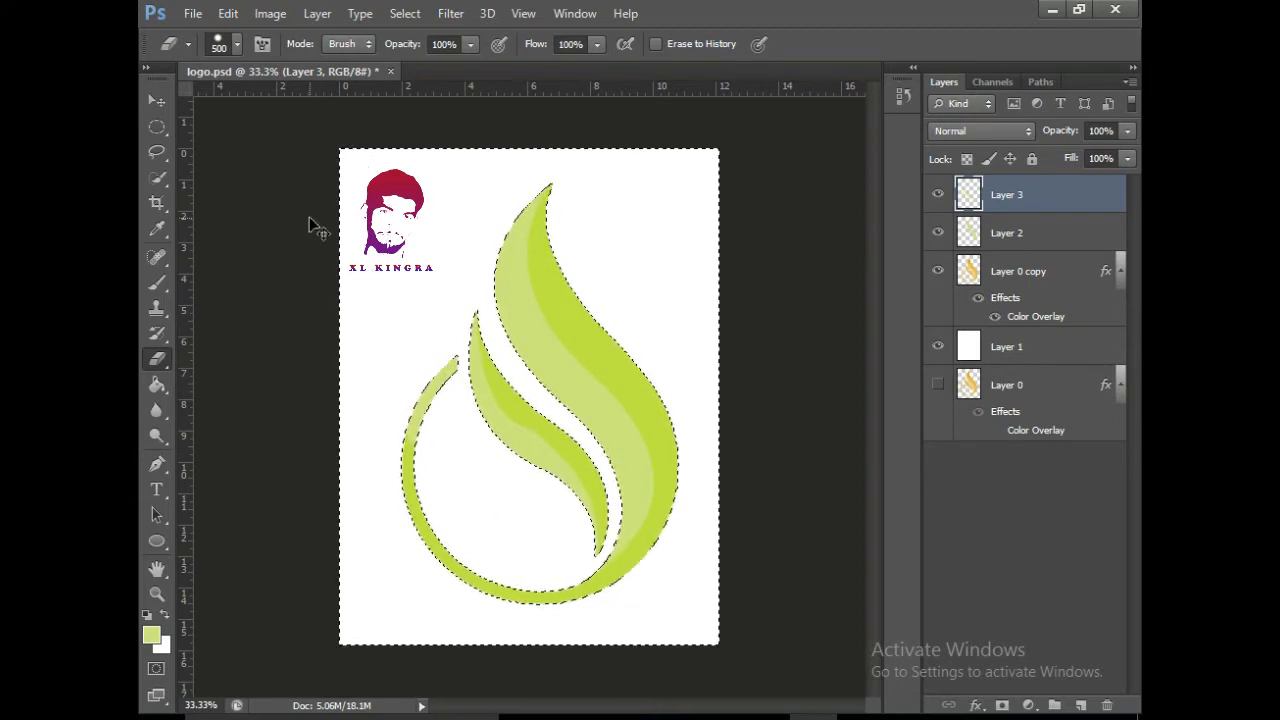
{"action": "key", "text": "ctrl+d"}
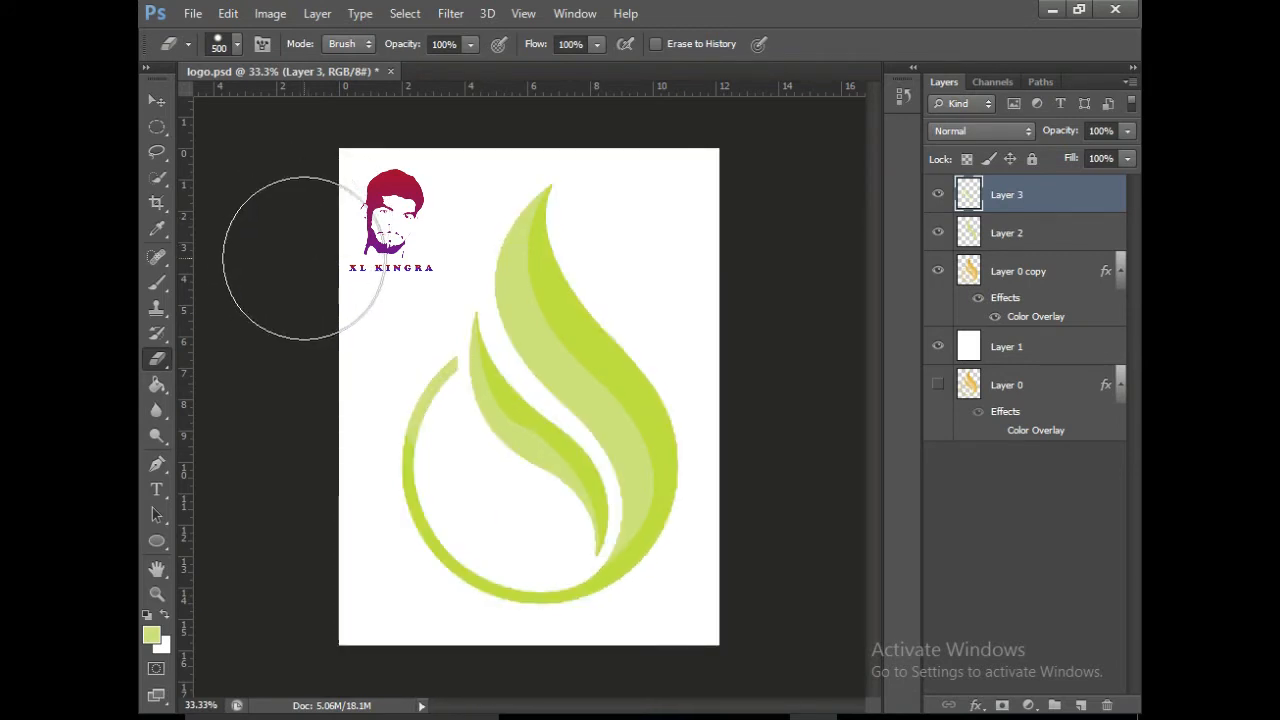
Add a Color Overlay to Layer 3 and sample the light green #cde780 from the large flame as its colour
{"action": "right_click", "coordinate": [993, 205]}
{"action": "left_click", "coordinate": [702, 116]}
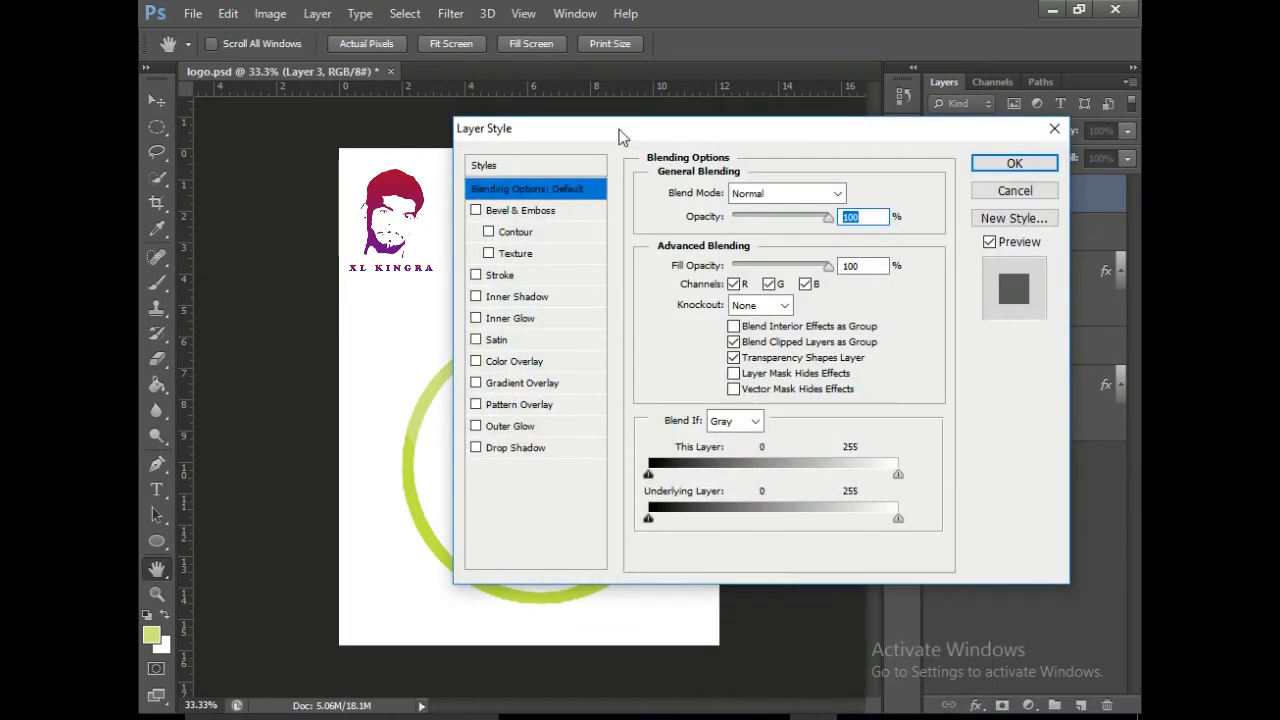
{"action": "left_click_drag", "start_coordinate": [620, 135], "coordinate": [779, 132]}
{"action": "left_click", "coordinate": [680, 358]}
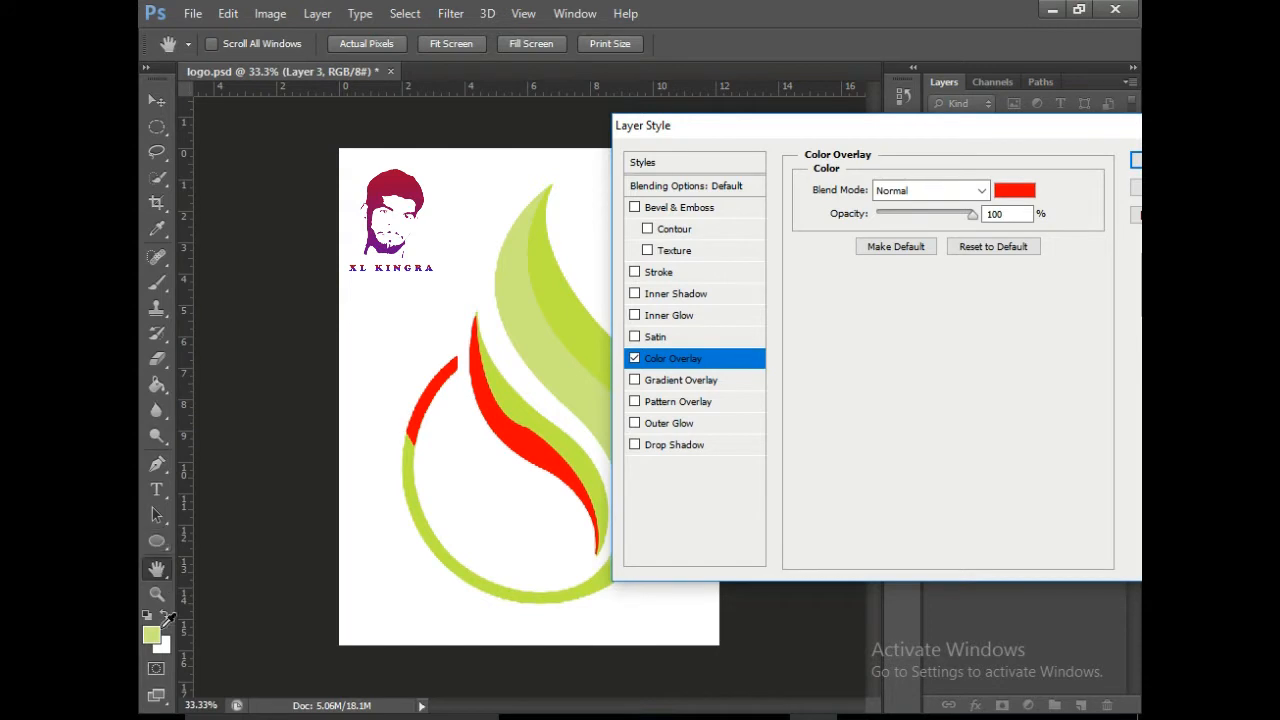
{"action": "left_click", "coordinate": [1014, 190]}
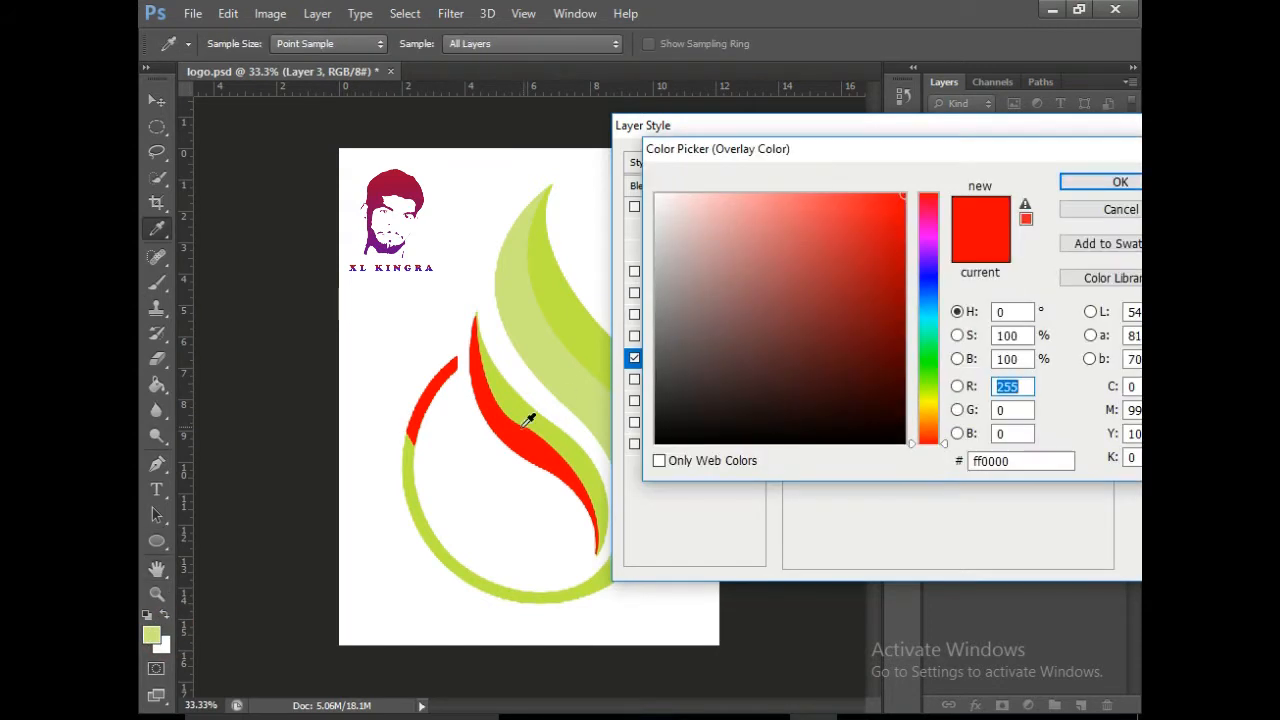
{"action": "left_click", "coordinate": [578, 364]}
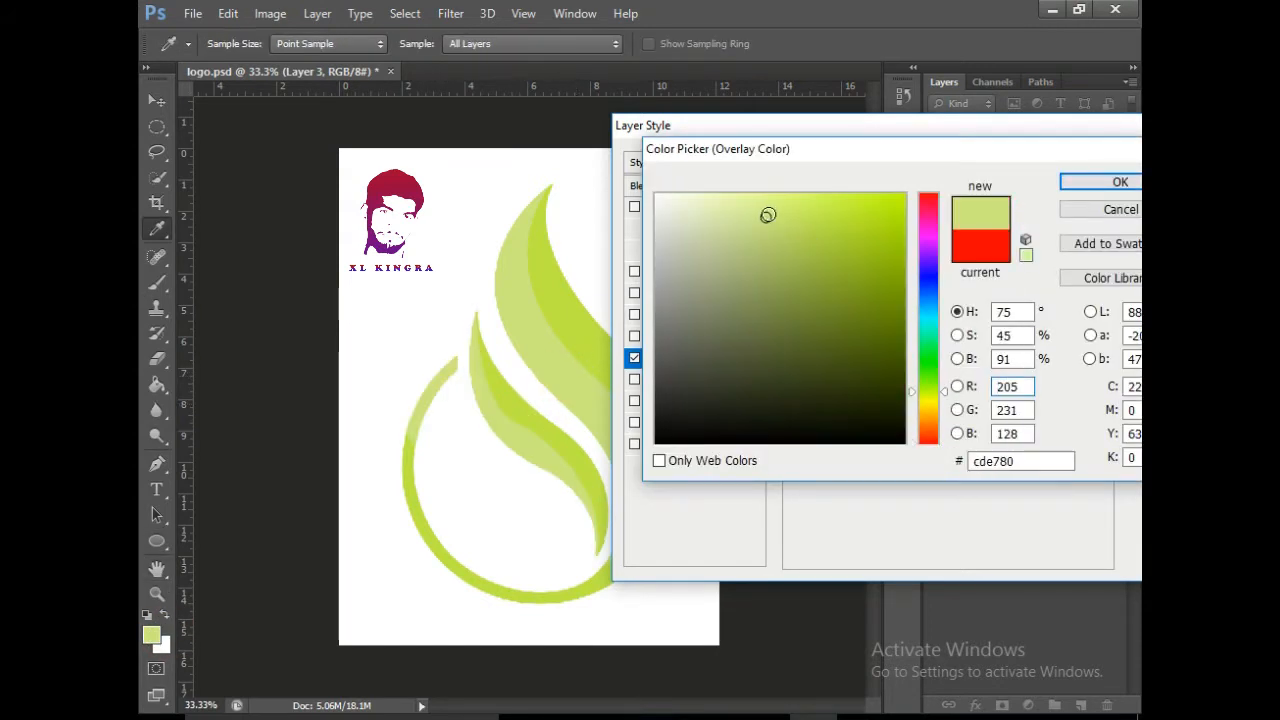
Try nearby green shades for the overlay, settle on #c8e379 and apply the layer style
{"action": "left_click", "coordinate": [752, 218]}
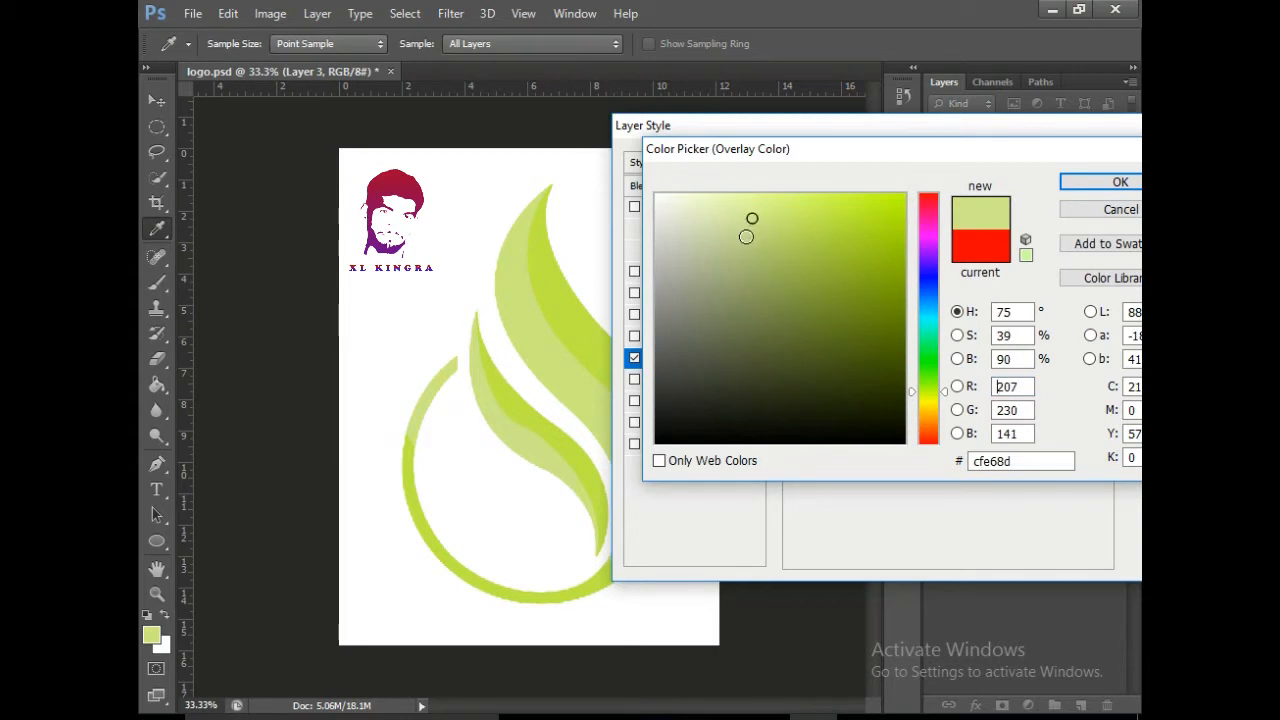
{"action": "left_click", "coordinate": [739, 230]}
{"action": "left_click", "coordinate": [766, 238]}
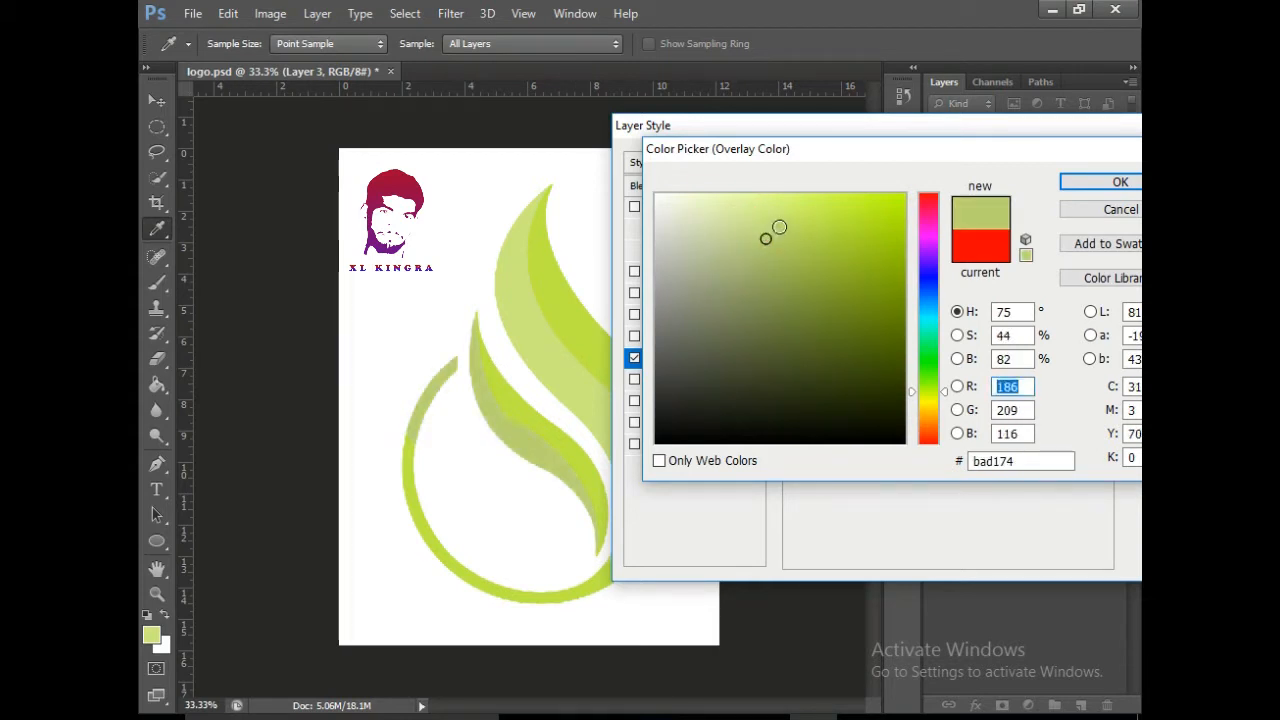
{"action": "left_click", "coordinate": [782, 223]}
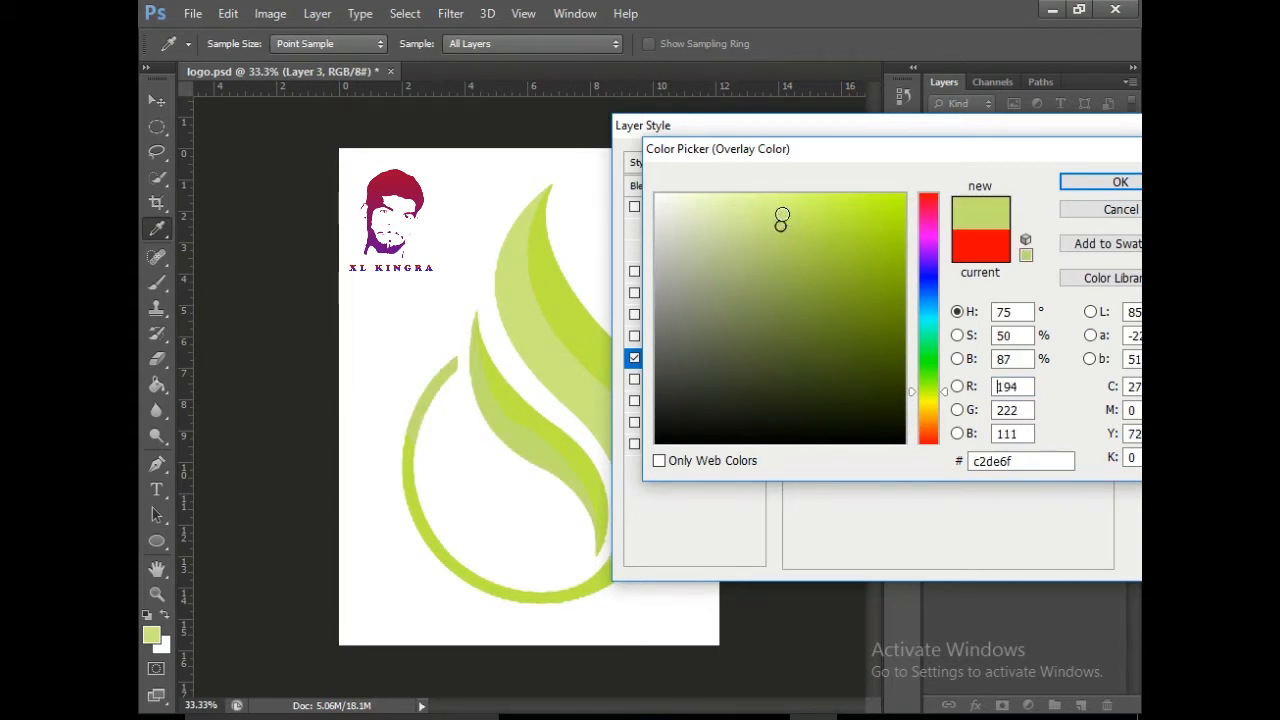
{"action": "left_click", "coordinate": [772, 210]}
{"action": "left_click", "coordinate": [764, 215]}
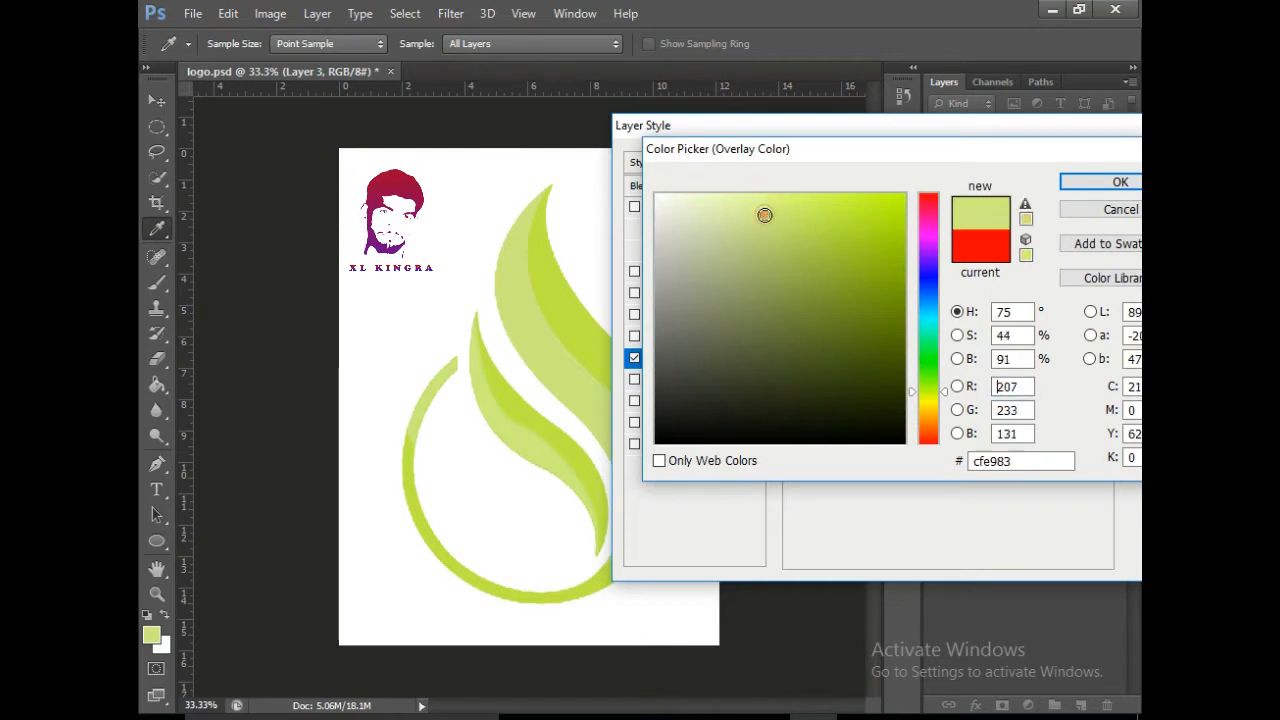
{"action": "left_click", "coordinate": [764, 228]}
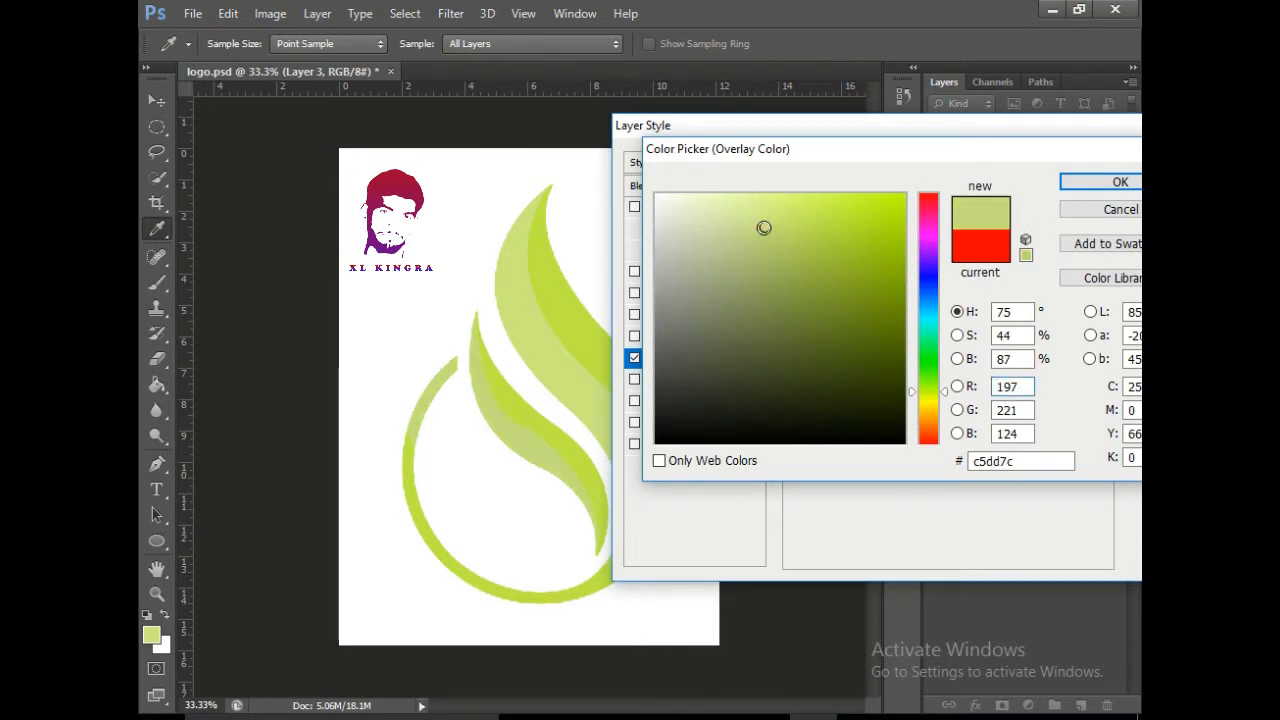
{"action": "left_click", "coordinate": [771, 220]}
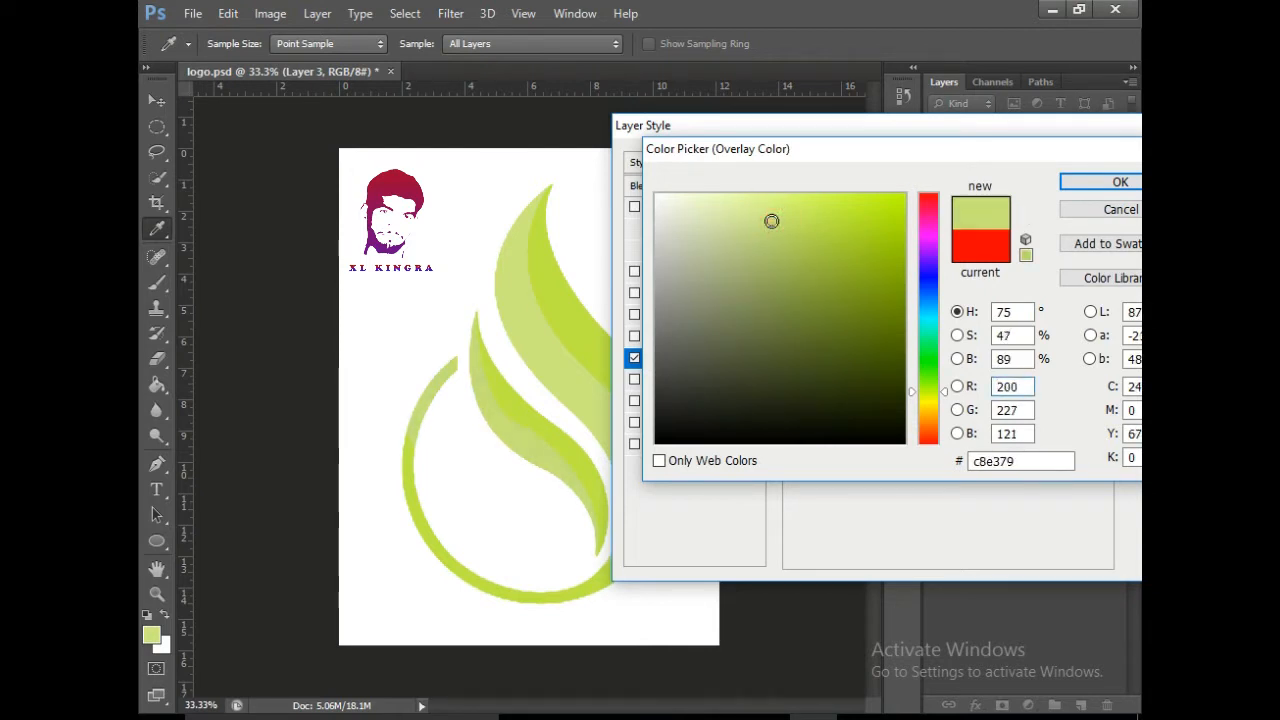
{"action": "left_click", "coordinate": [1090, 183]}
{"action": "left_click", "coordinate": [1134, 163]}
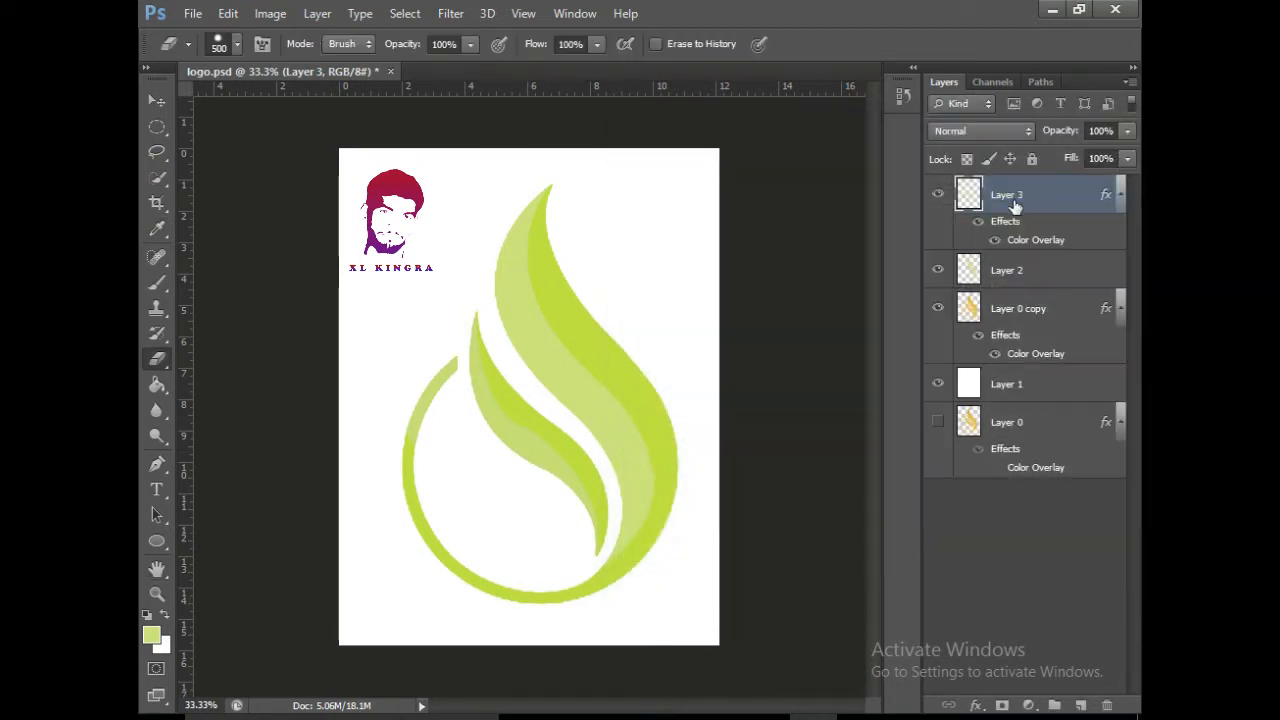
Copy the layer style of Layer 3 and paste it onto Layer 2
{"action": "right_click", "coordinate": [1013, 205]}
{"action": "left_click", "coordinate": [700, 383]}
{"action": "right_click", "coordinate": [987, 272]}
{"action": "left_click", "coordinate": [686, 407]}
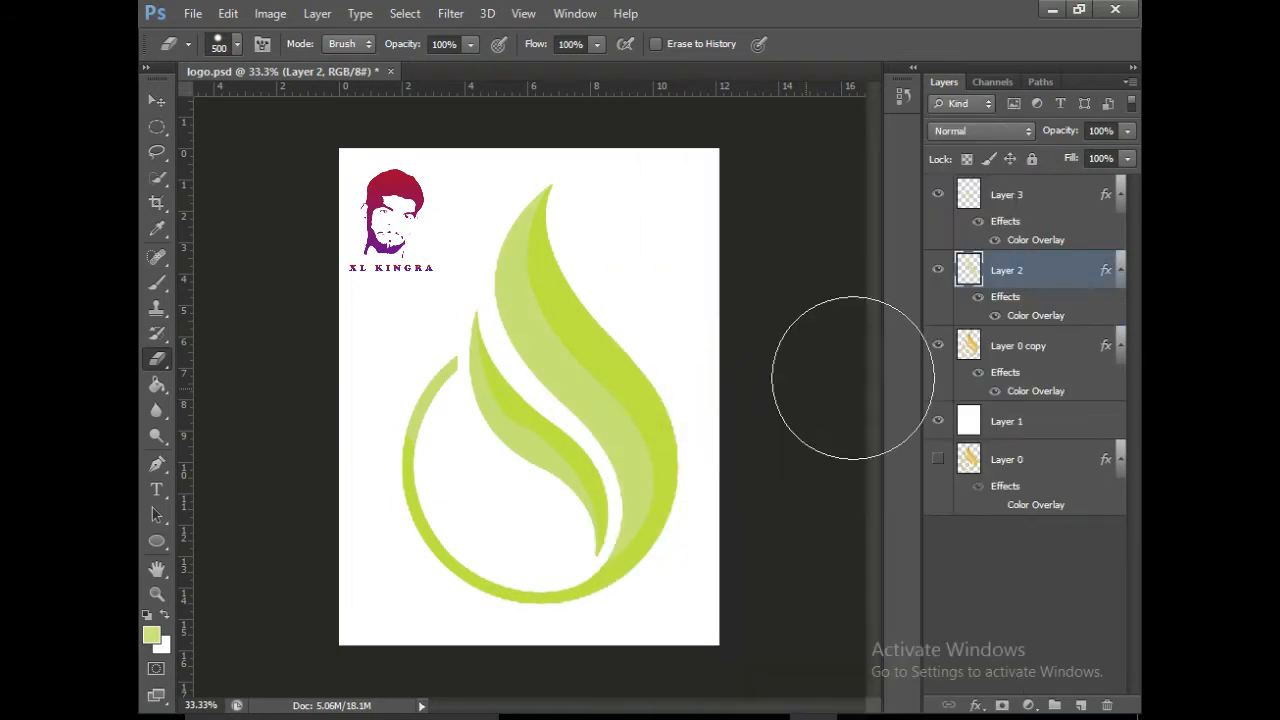
Create a new group, move Layer 3 and Layer 2 into it, and collapse the group
{"action": "left_click", "coordinate": [1015, 192]}
{"action": "left_click", "coordinate": [1022, 280], "text": "ctrl"}
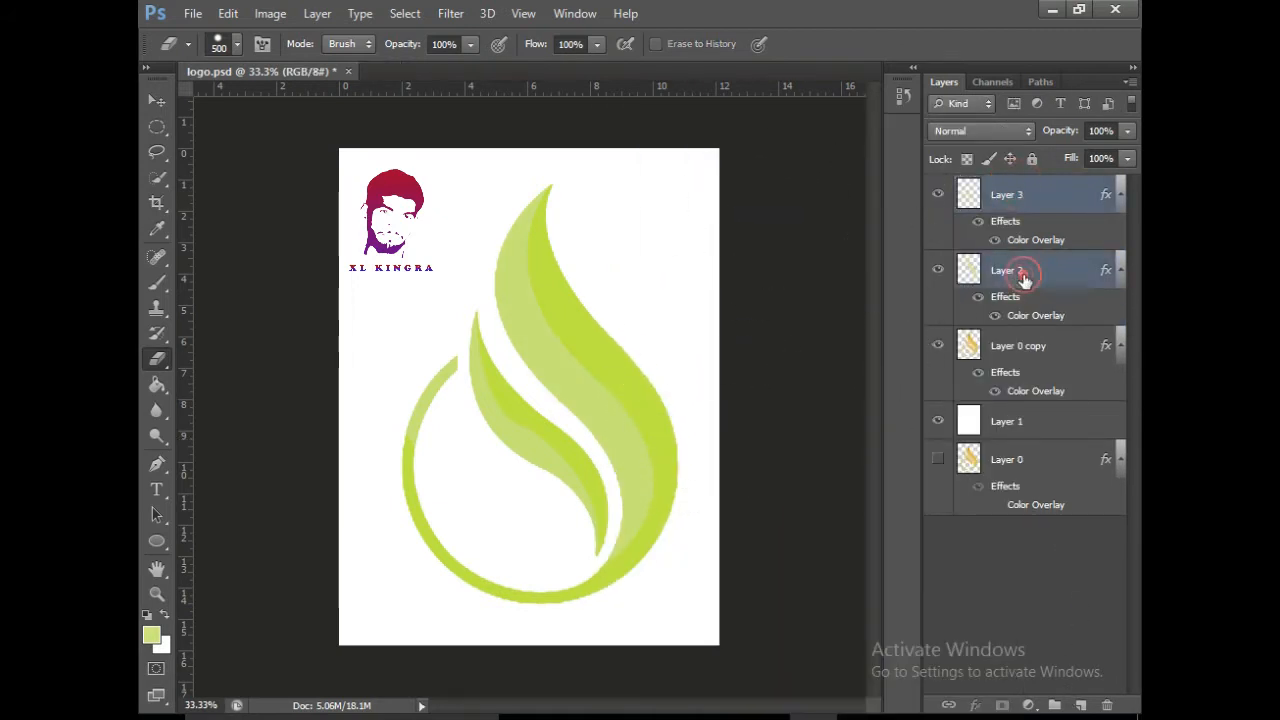
{"action": "left_click", "coordinate": [1054, 705]}
{"action": "left_click", "coordinate": [1022, 296]}
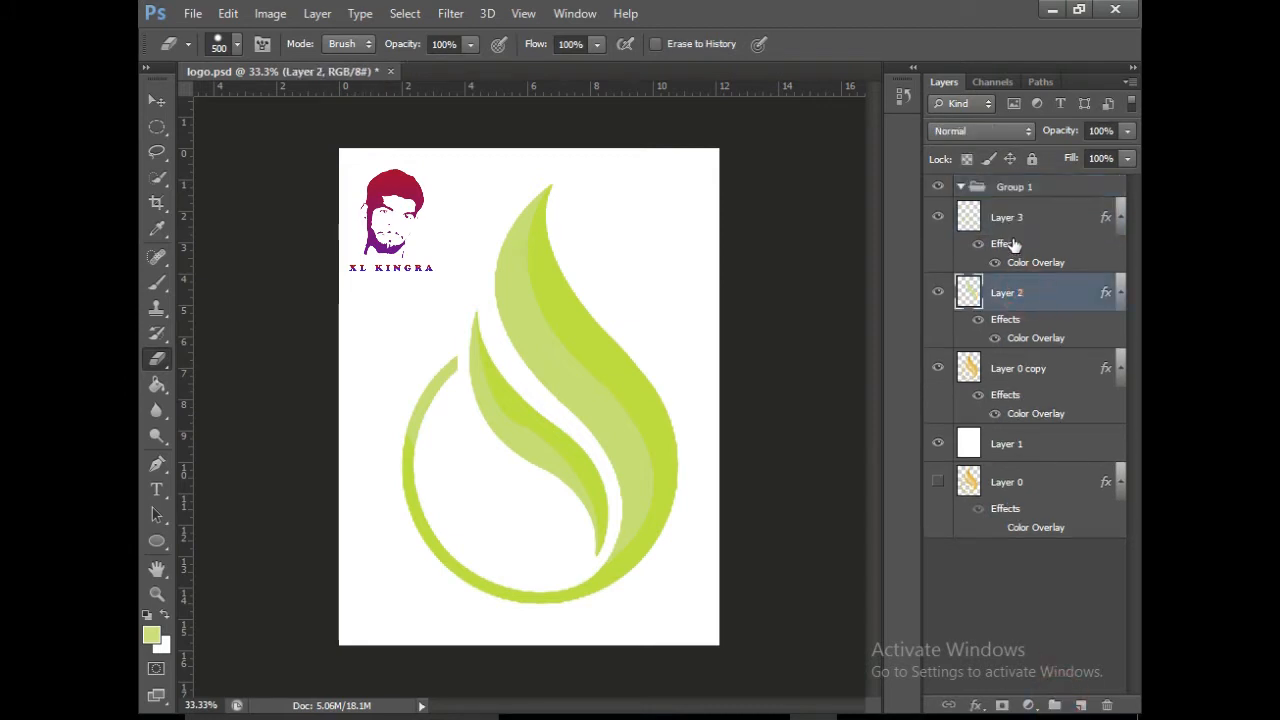
{"action": "left_click", "coordinate": [1012, 226], "text": "ctrl"}
{"action": "left_click_drag", "start_coordinate": [1012, 228], "coordinate": [1012, 198]}
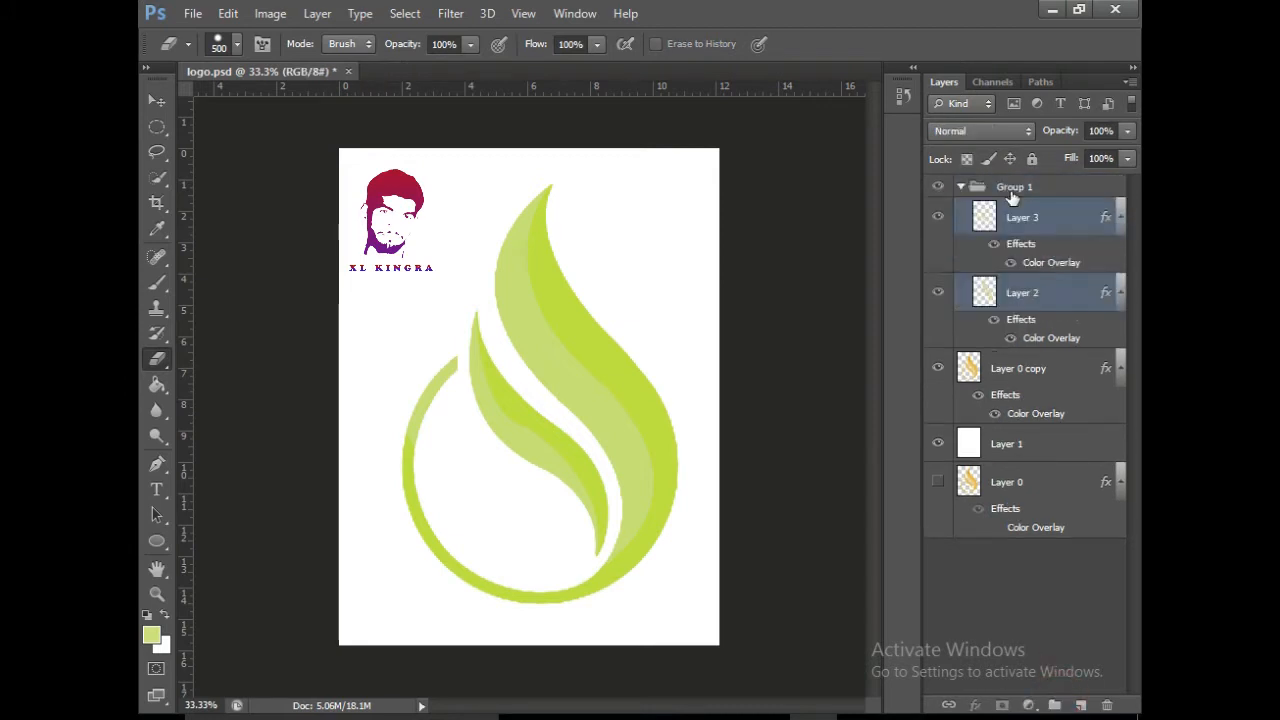
{"action": "left_click", "coordinate": [978, 188]}
Add a new layer and draw a curved Pen path down the middle of the large flame's light green band, from tip to base
{"action": "left_click", "coordinate": [1080, 705]}
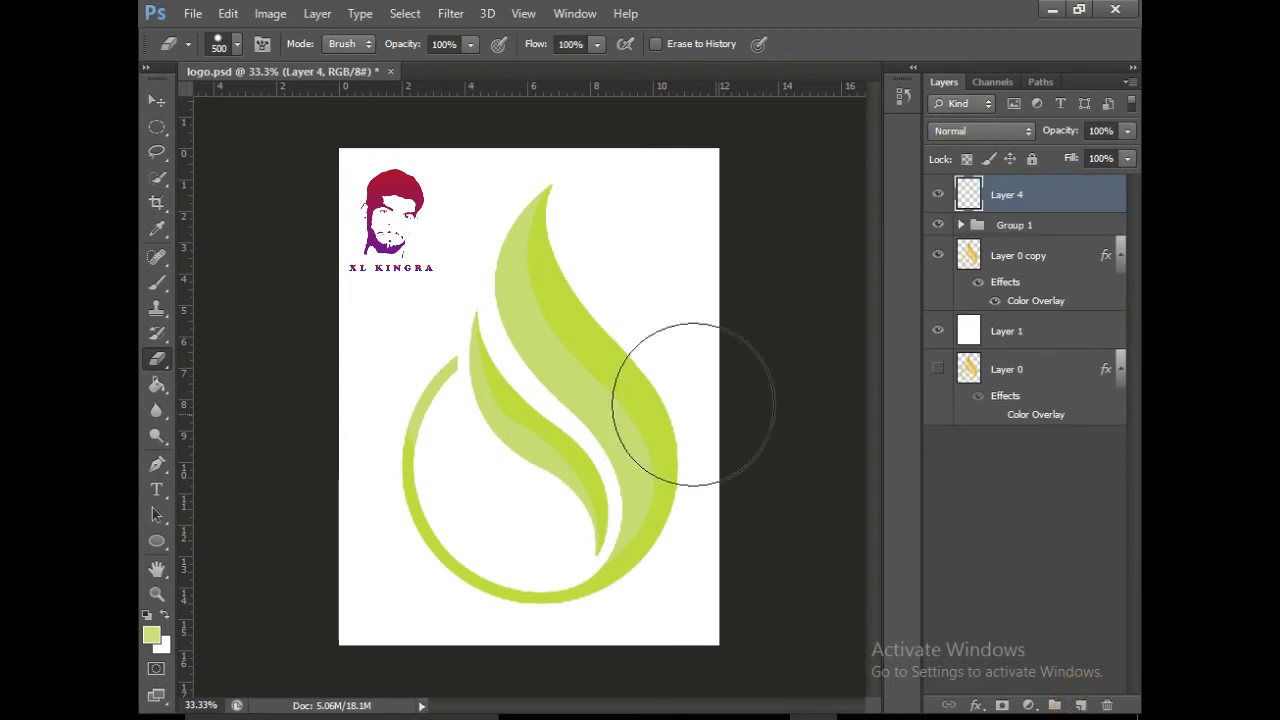
{"action": "left_click", "coordinate": [156, 464]}
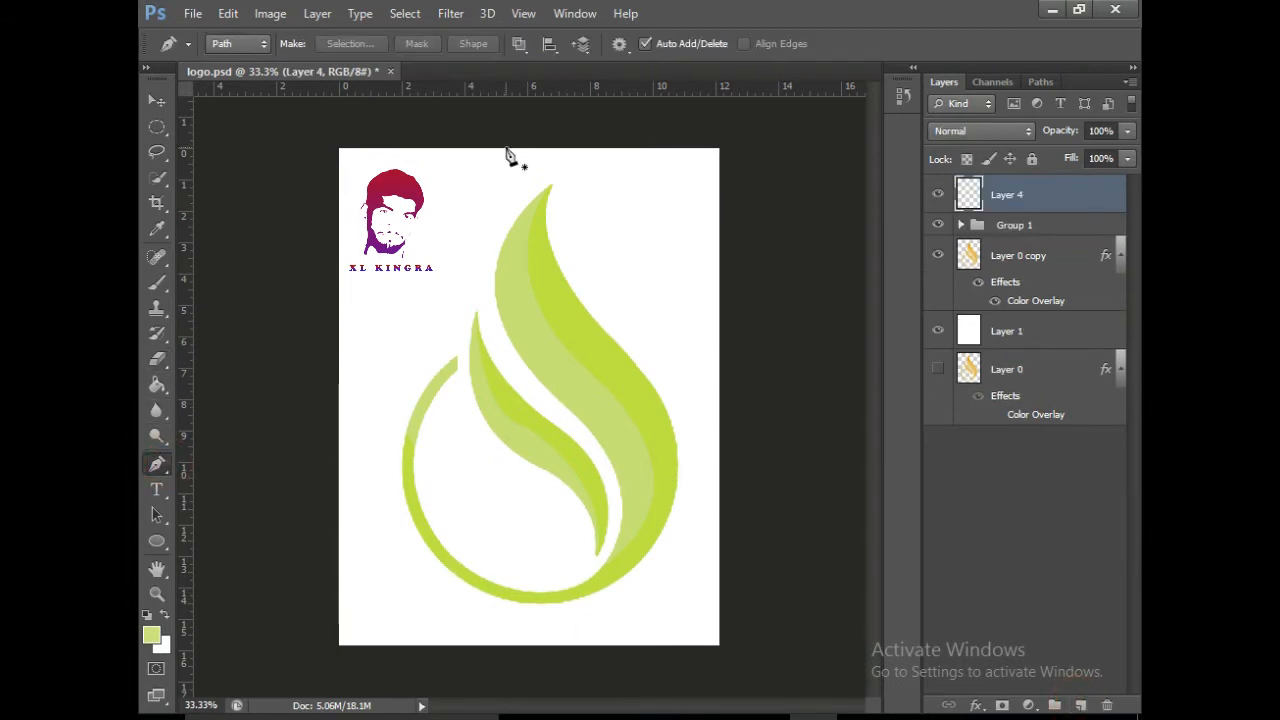
{"action": "left_click", "coordinate": [546, 188]}
{"action": "left_click_drag", "start_coordinate": [550, 362], "coordinate": [634, 451]}
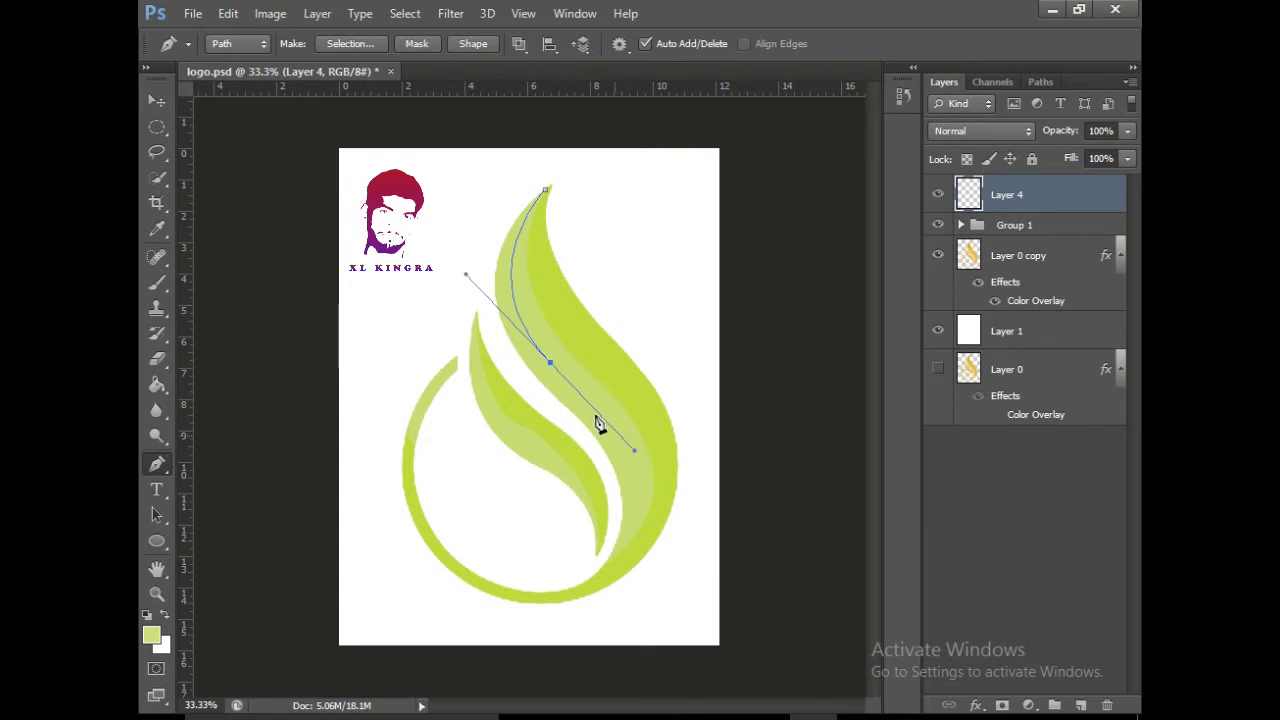
{"action": "left_click", "coordinate": [551, 363], "text": "alt"}
{"action": "left_click_drag", "start_coordinate": [599, 569], "coordinate": [493, 661]}
{"action": "left_click", "coordinate": [598, 569], "text": "alt"}
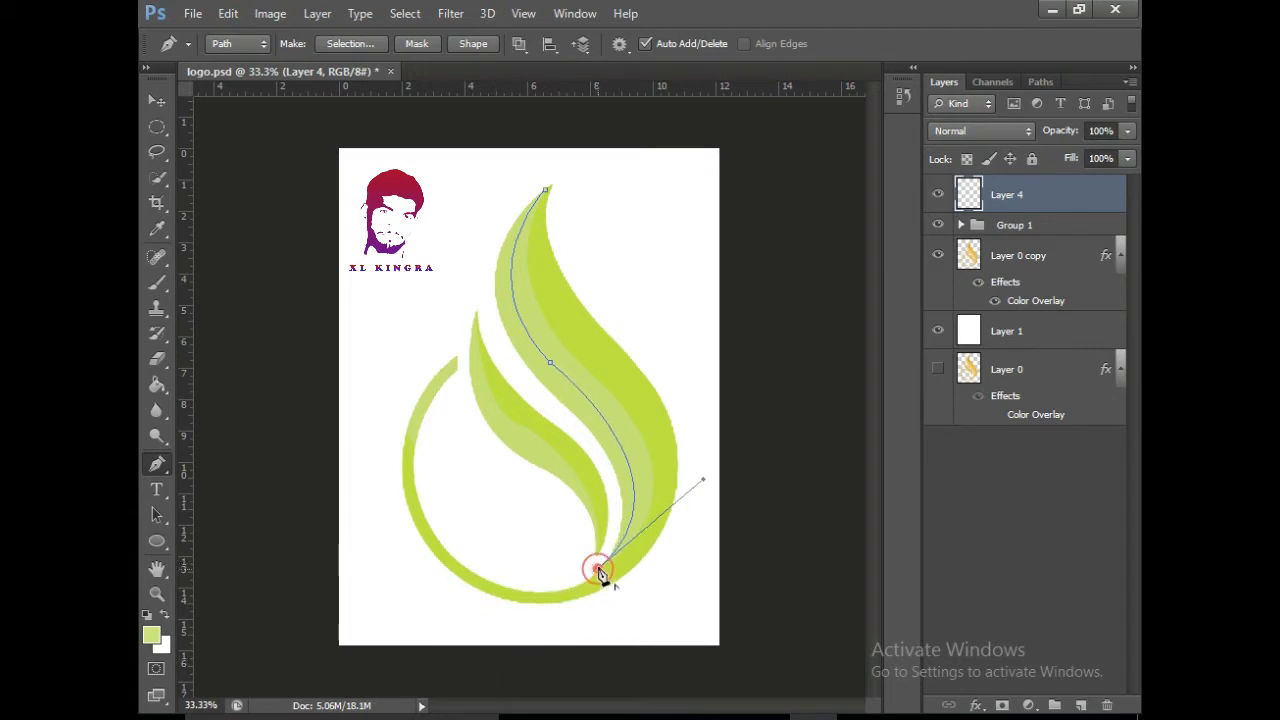
Run the path back up just outside the large flame's left edge and close it at the tip
{"action": "left_click", "coordinate": [611, 536]}
{"action": "left_click", "coordinate": [613, 492]}
{"action": "left_click", "coordinate": [597, 455]}
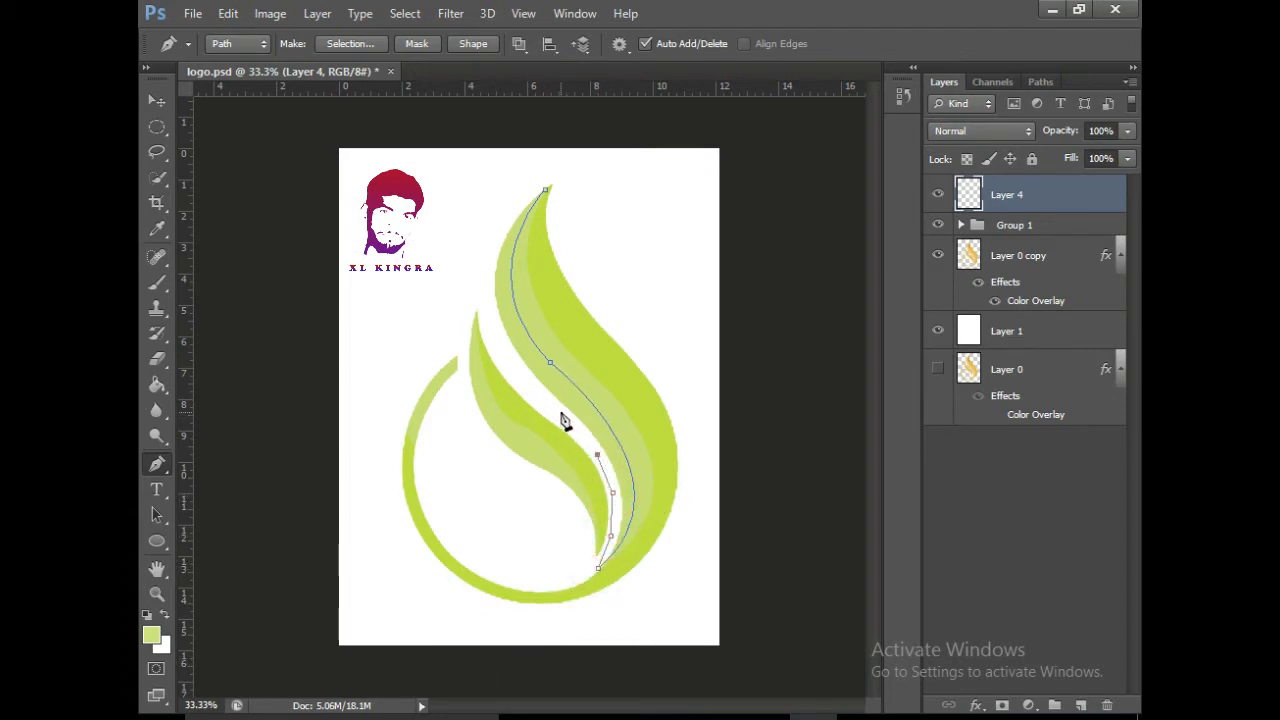
{"action": "left_click", "coordinate": [561, 411]}
{"action": "left_click", "coordinate": [522, 378]}
{"action": "left_click", "coordinate": [493, 330]}
{"action": "left_click", "coordinate": [483, 268]}
{"action": "left_click", "coordinate": [504, 220]}
{"action": "left_click", "coordinate": [512, 193]}
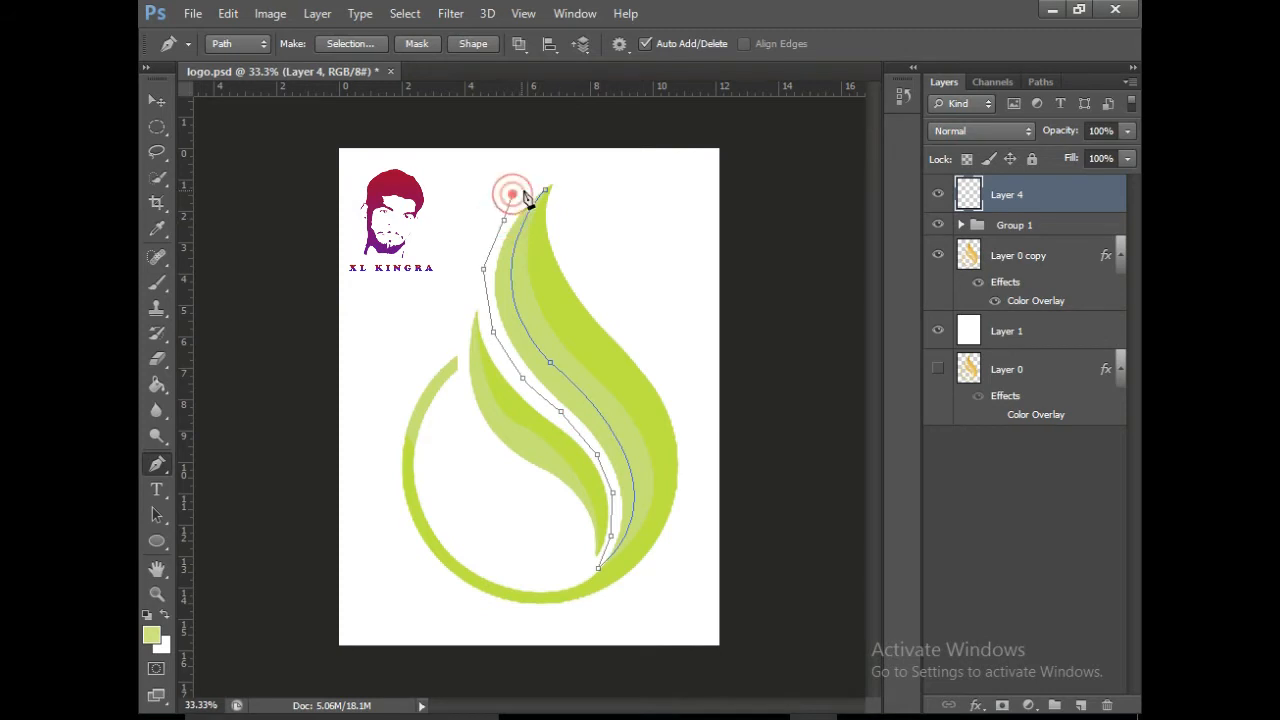
{"action": "left_click", "coordinate": [553, 178]}
{"action": "left_click", "coordinate": [569, 172]}
{"action": "left_click", "coordinate": [545, 195]}
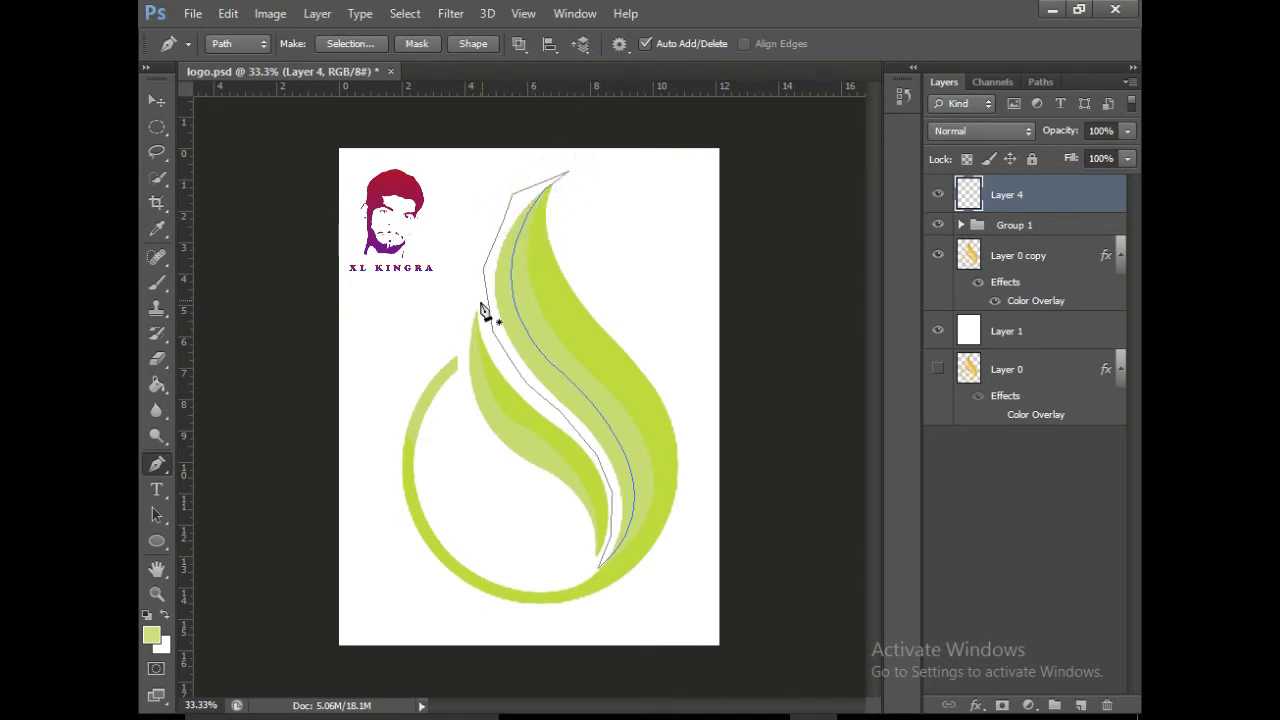
Draw closed Pen paths around the left part of the small flame's light green band and around the ring's upper tip
{"action": "left_click_drag", "start_coordinate": [527, 442], "coordinate": [598, 472]}
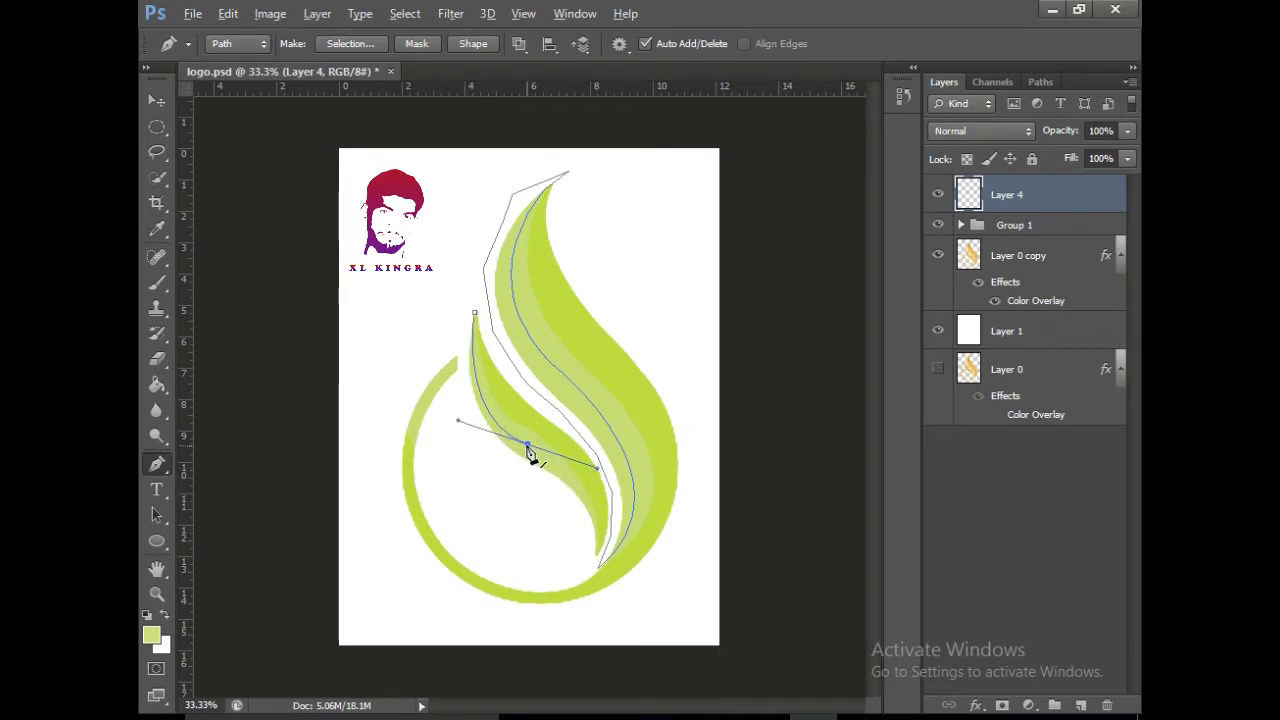
{"action": "left_click_drag", "start_coordinate": [593, 555], "coordinate": [576, 627]}
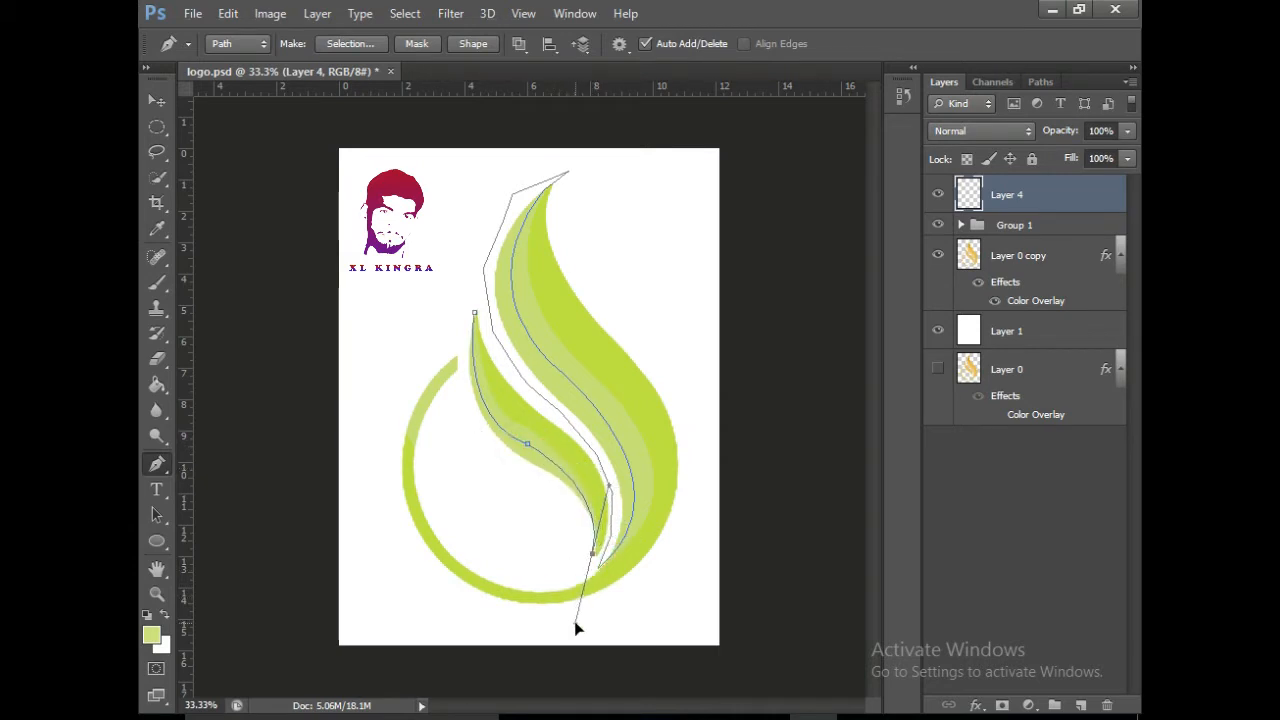
{"action": "left_click", "coordinate": [593, 553], "text": "alt"}
{"action": "left_click", "coordinate": [571, 513]}
{"action": "left_click", "coordinate": [465, 455]}
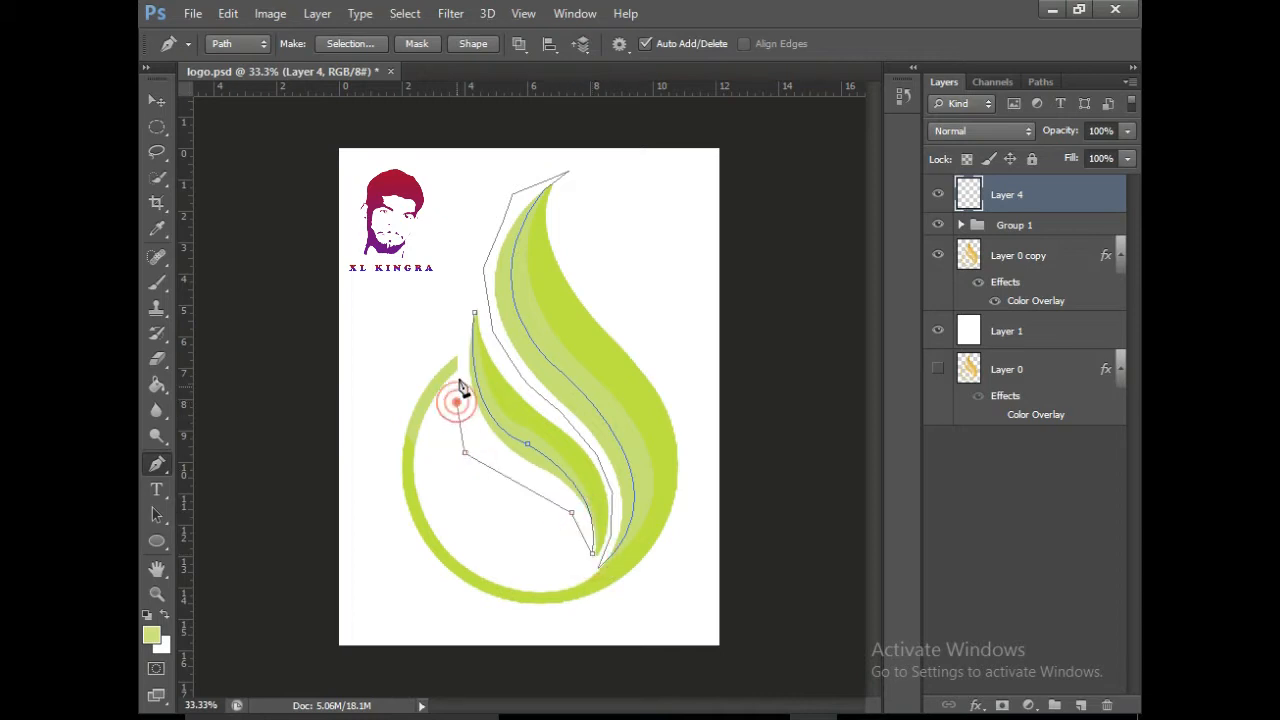
{"action": "left_click", "coordinate": [474, 314]}
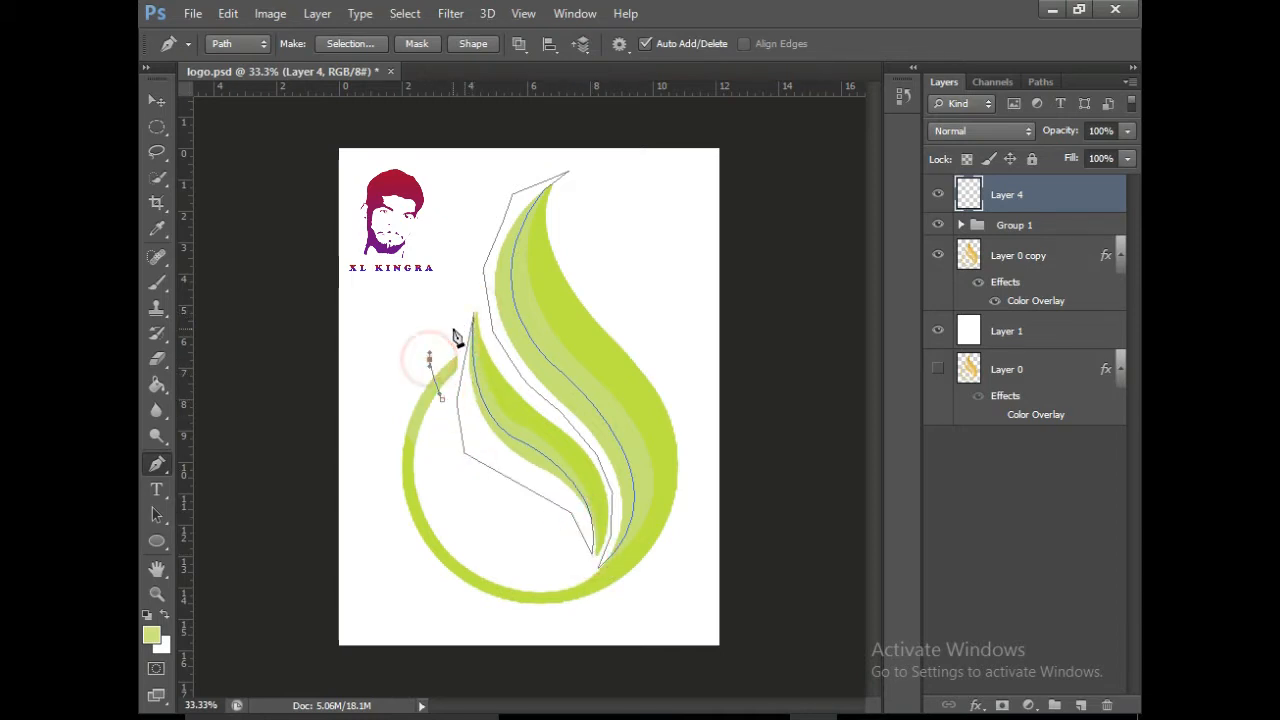
{"action": "left_click_drag", "start_coordinate": [455, 337], "coordinate": [453, 330]}
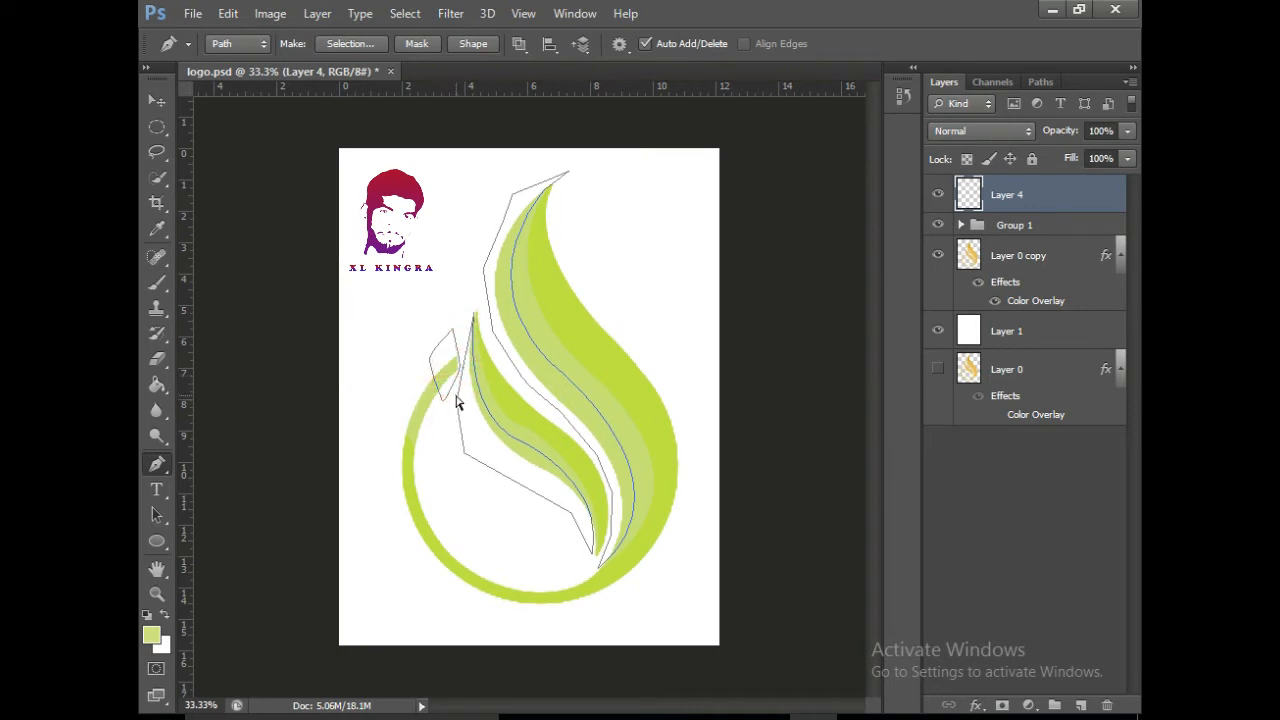
Turn the paths into a selection and fill it on Layer 4 with pale green #d3e59b as the foreground colour
{"action": "key", "text": "ctrl+Return"}
{"action": "left_click", "coordinate": [151, 634]}
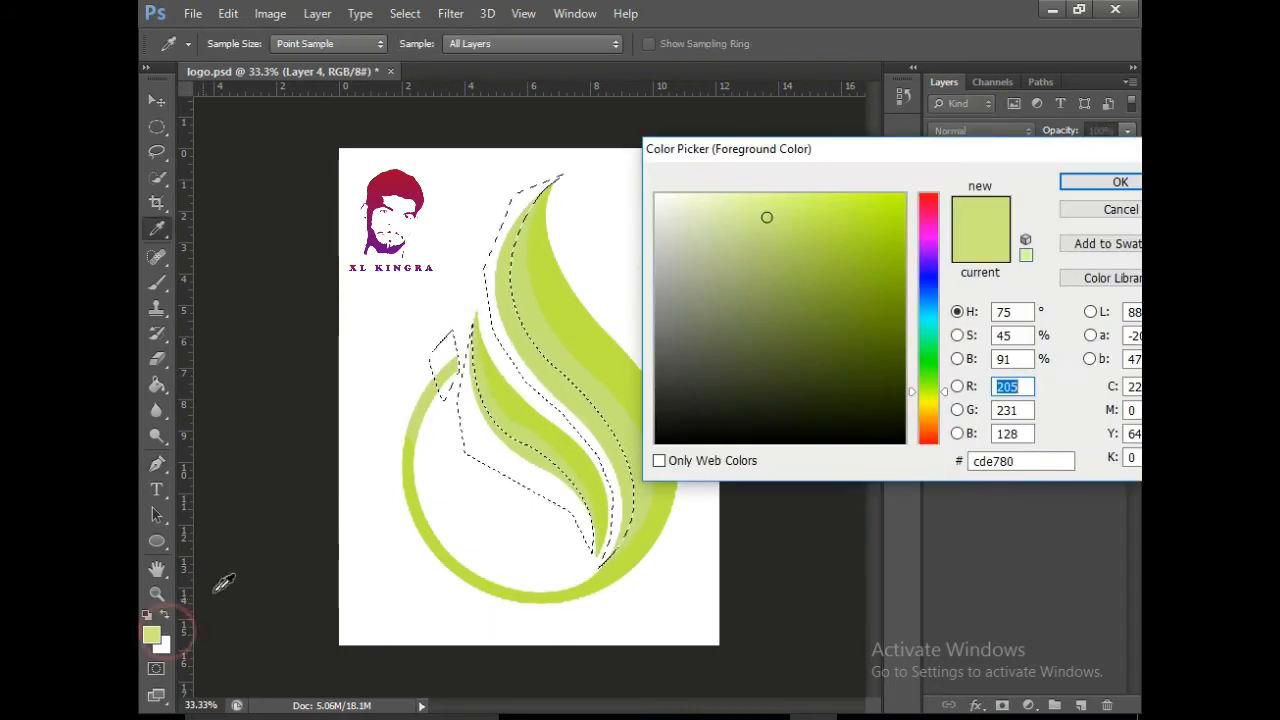
{"action": "left_click", "coordinate": [735, 219]}
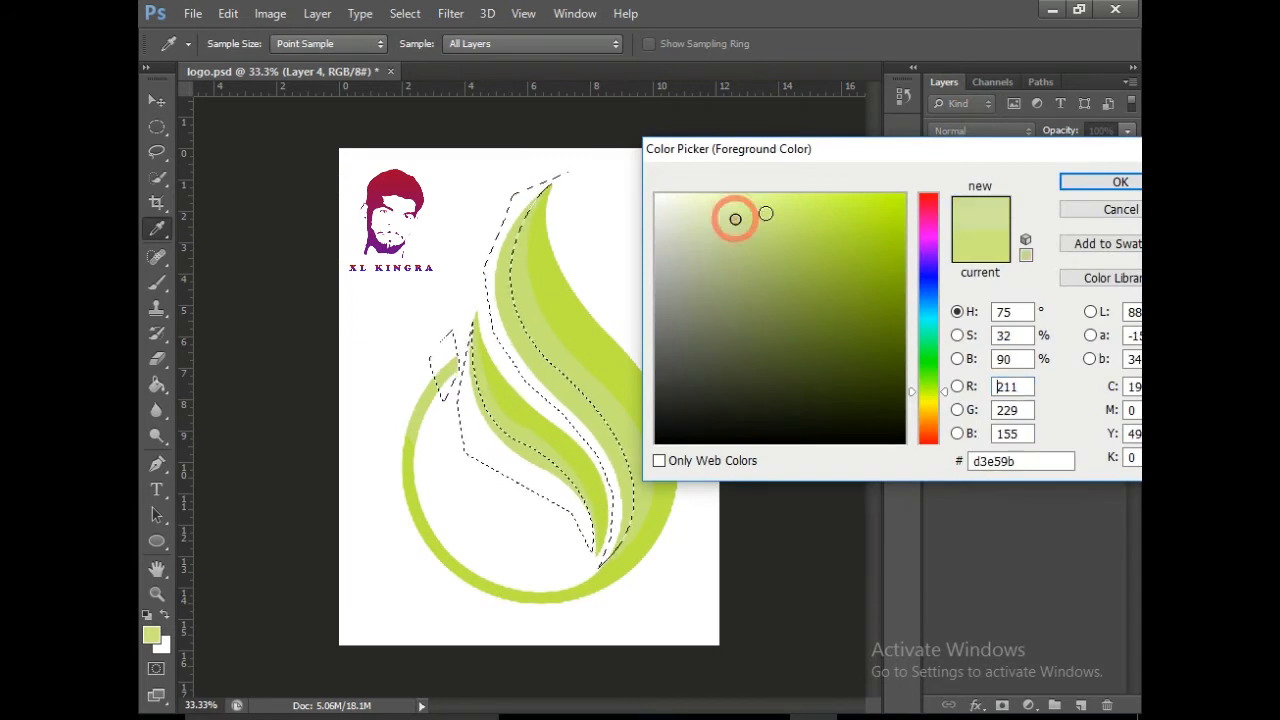
{"action": "left_click", "coordinate": [1104, 186]}
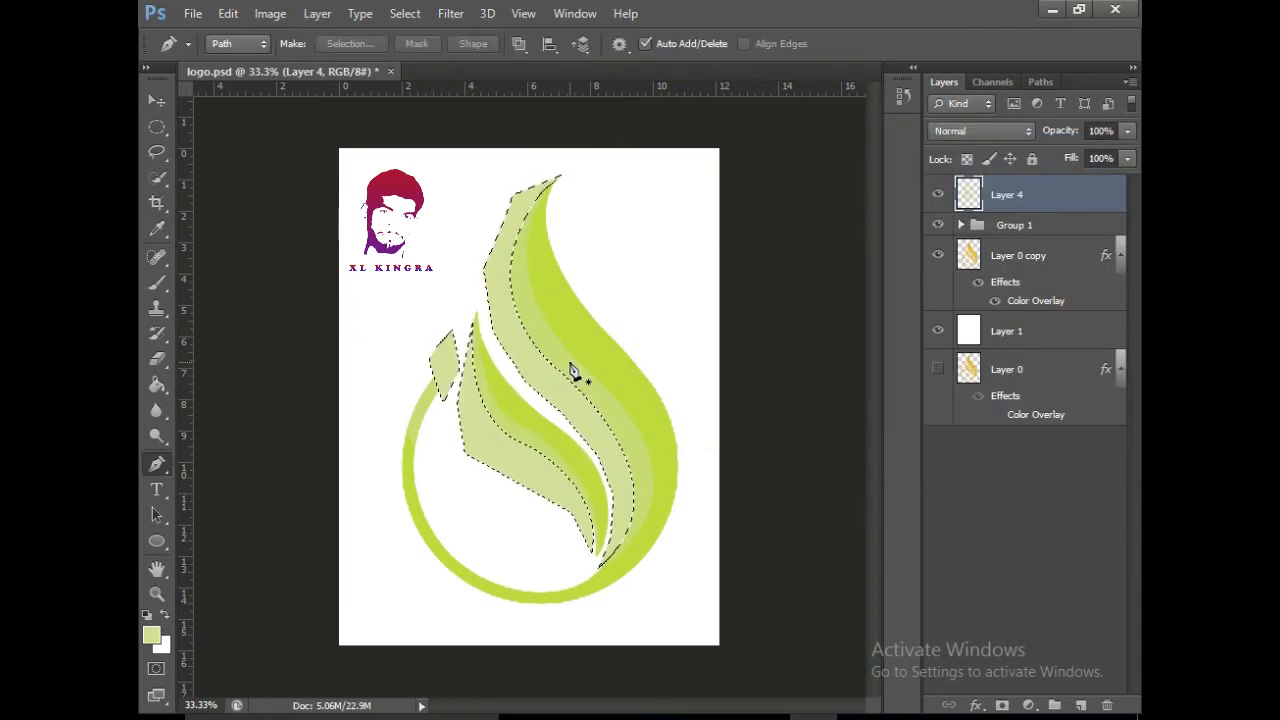
Load the outline of Layer 0 copy as a selection, invert it and erase the pale green on Layer 4 that spills outside the logo
{"action": "left_click", "coordinate": [967, 255], "text": "ctrl"}
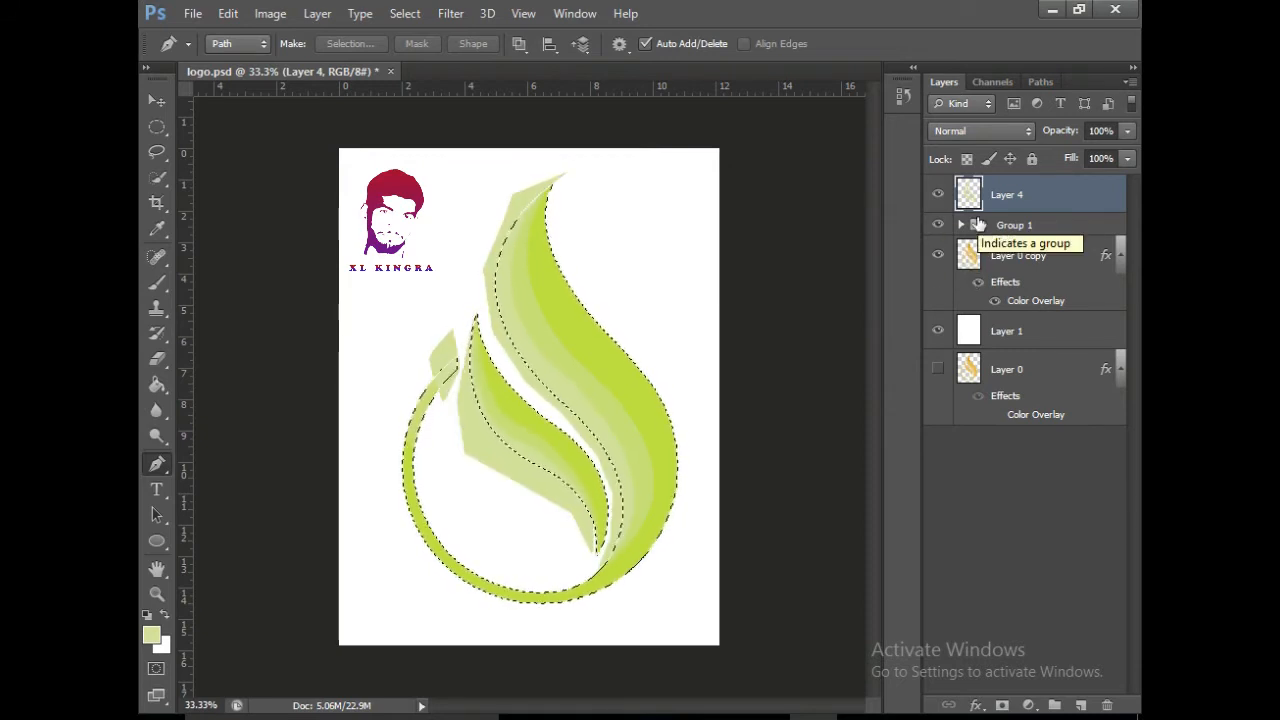
{"action": "key", "text": "ctrl+shift+i"}
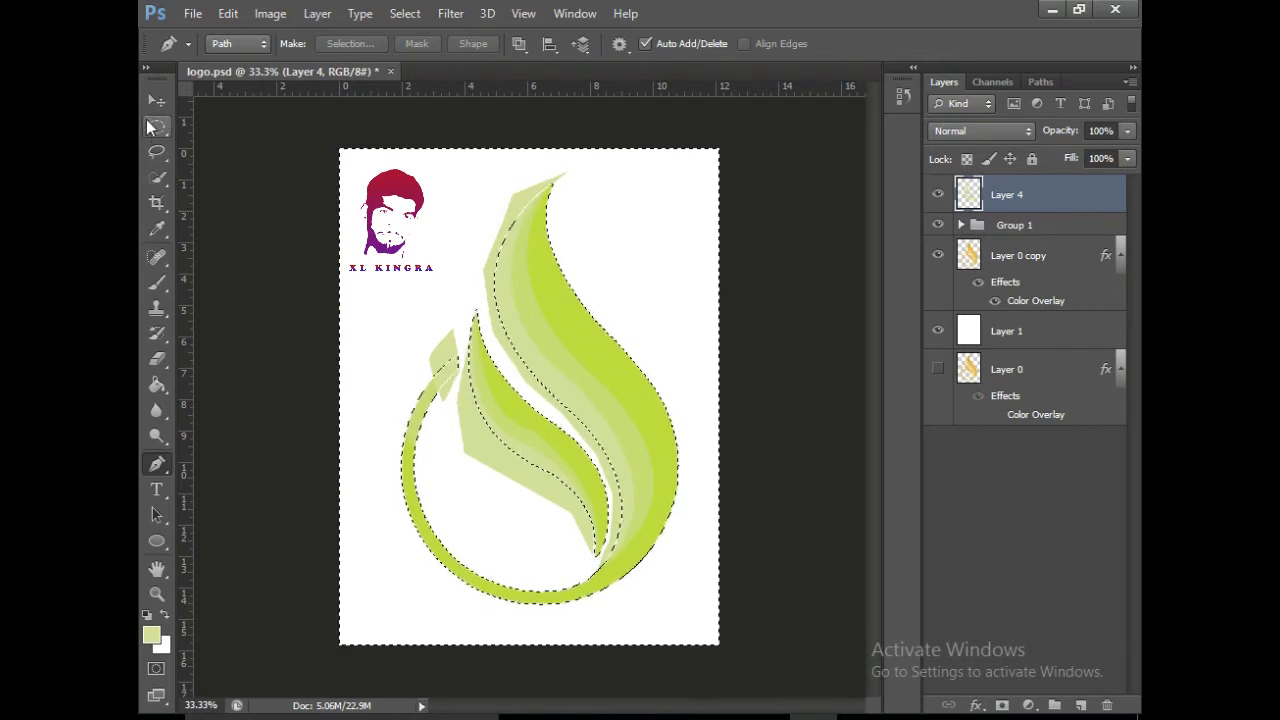
{"action": "left_click", "coordinate": [157, 359]}
{"action": "mouse_move", "coordinate": [405, 445]}
{"action": "left_mouse_down"}
{"action": "mouse_move", "coordinate": [514, 300]}
{"action": "mouse_move", "coordinate": [580, 537]}
{"action": "mouse_move", "coordinate": [573, 185]}
{"action": "mouse_move", "coordinate": [523, 603]}
{"action": "mouse_move", "coordinate": [484, 257]}
{"action": "left_mouse_up"}
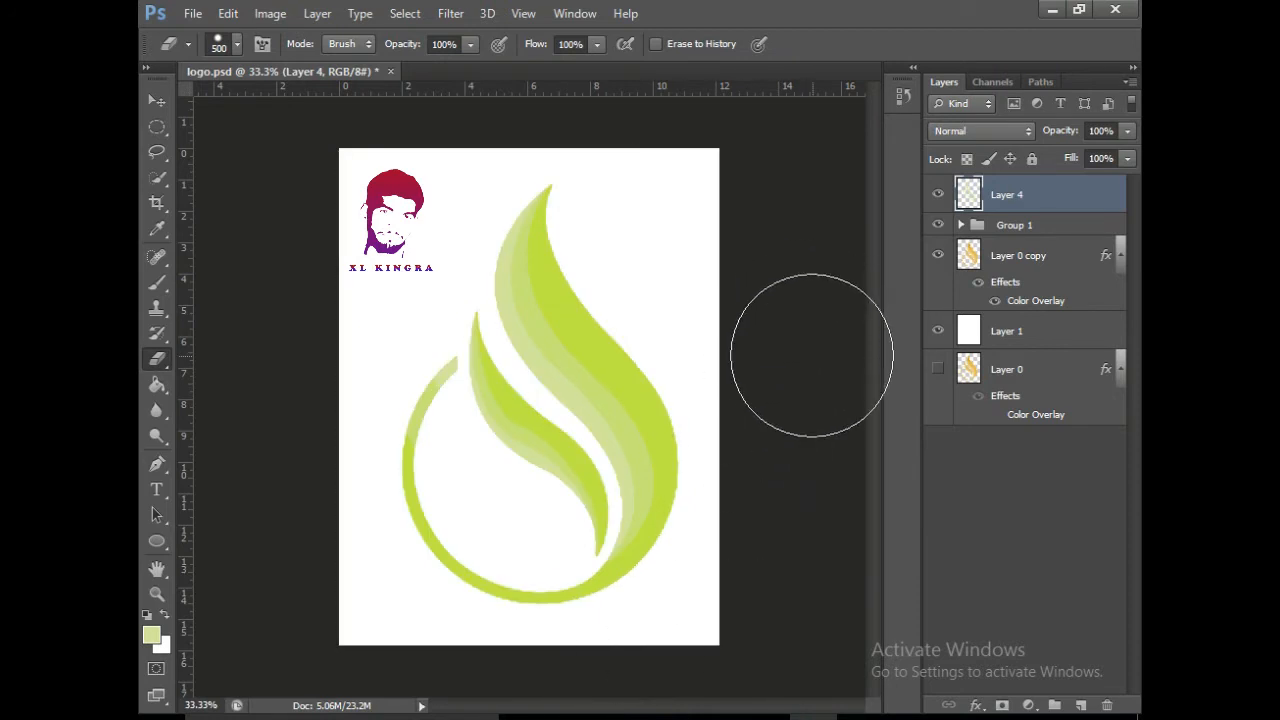
Add a Color Overlay to Layer 4 and sample its colour #c8e379 from the logo's light green band
{"action": "key", "text": "ctrl+minus"}
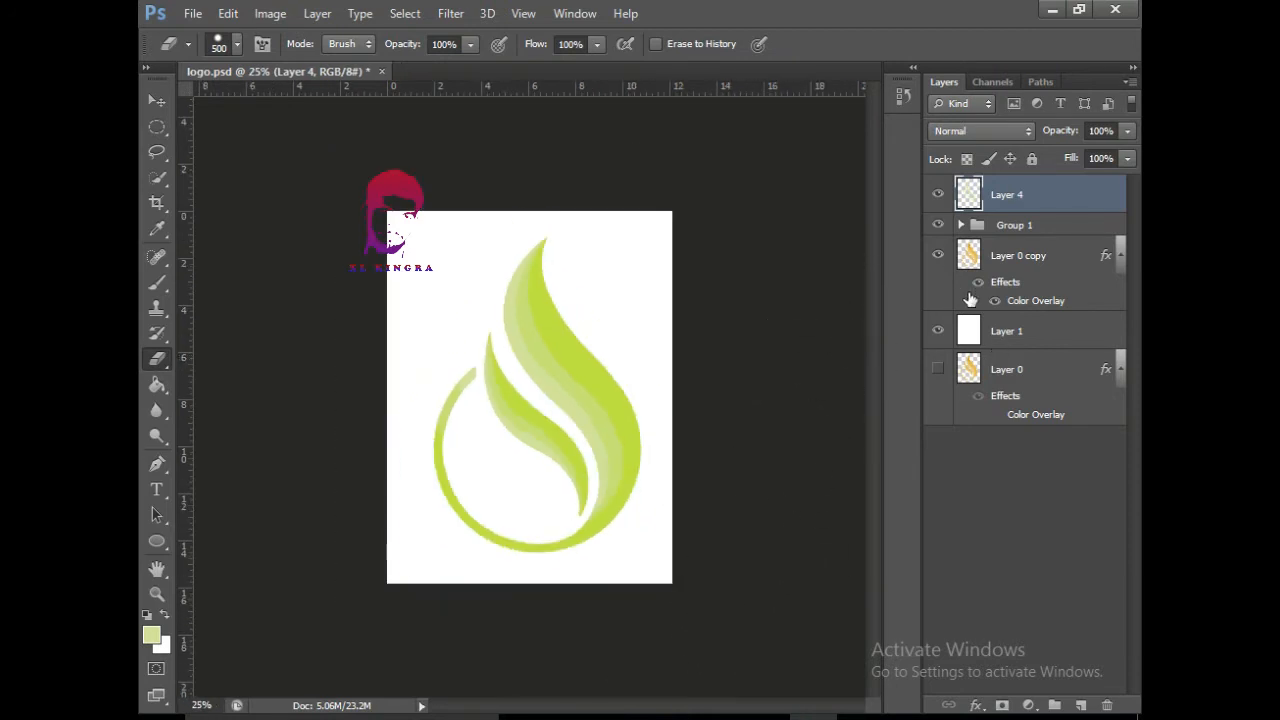
{"action": "right_click", "coordinate": [1013, 195]}
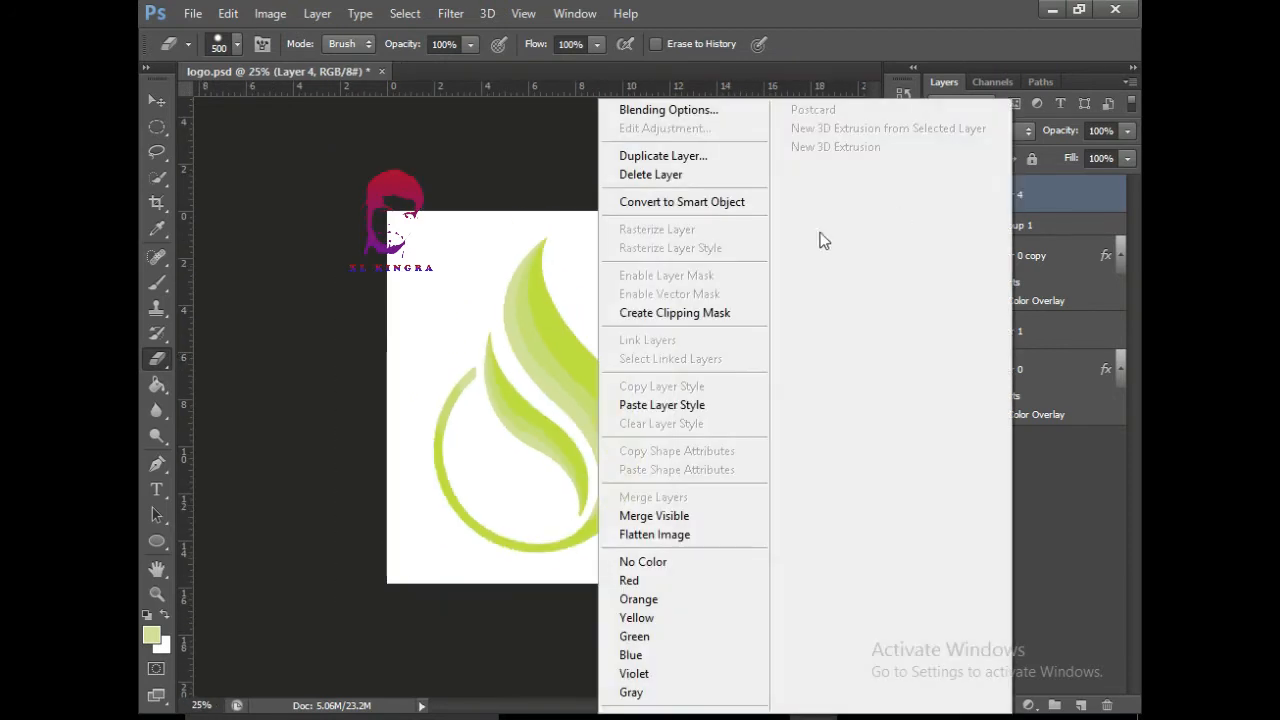
{"action": "left_click", "coordinate": [729, 116]}
{"action": "left_click", "coordinate": [650, 359]}
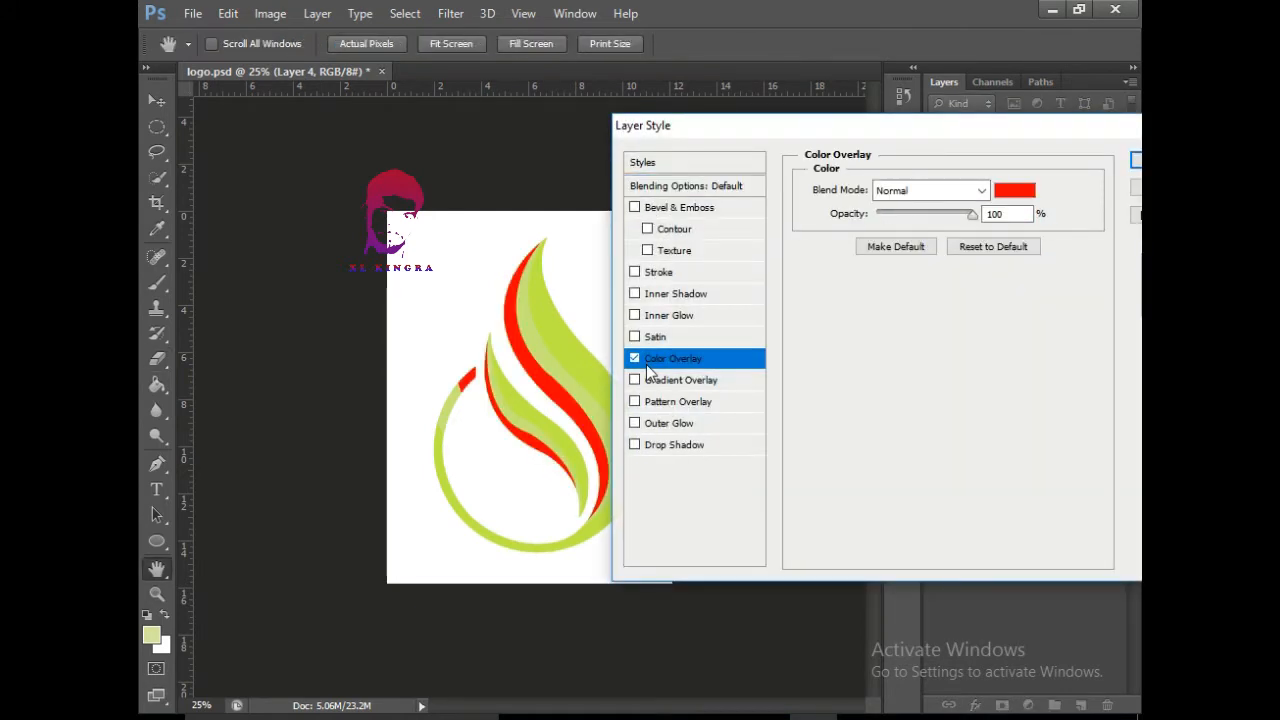
{"action": "left_click", "coordinate": [1014, 190]}
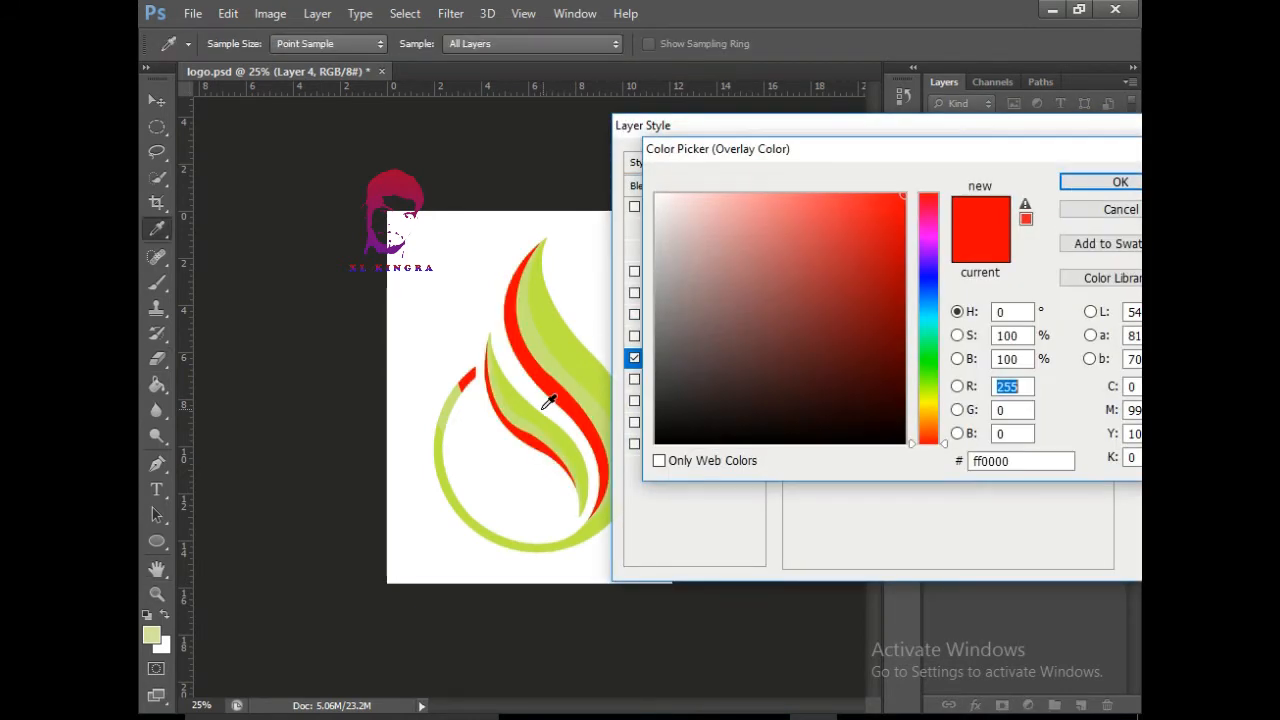
{"action": "left_click", "coordinate": [513, 404]}
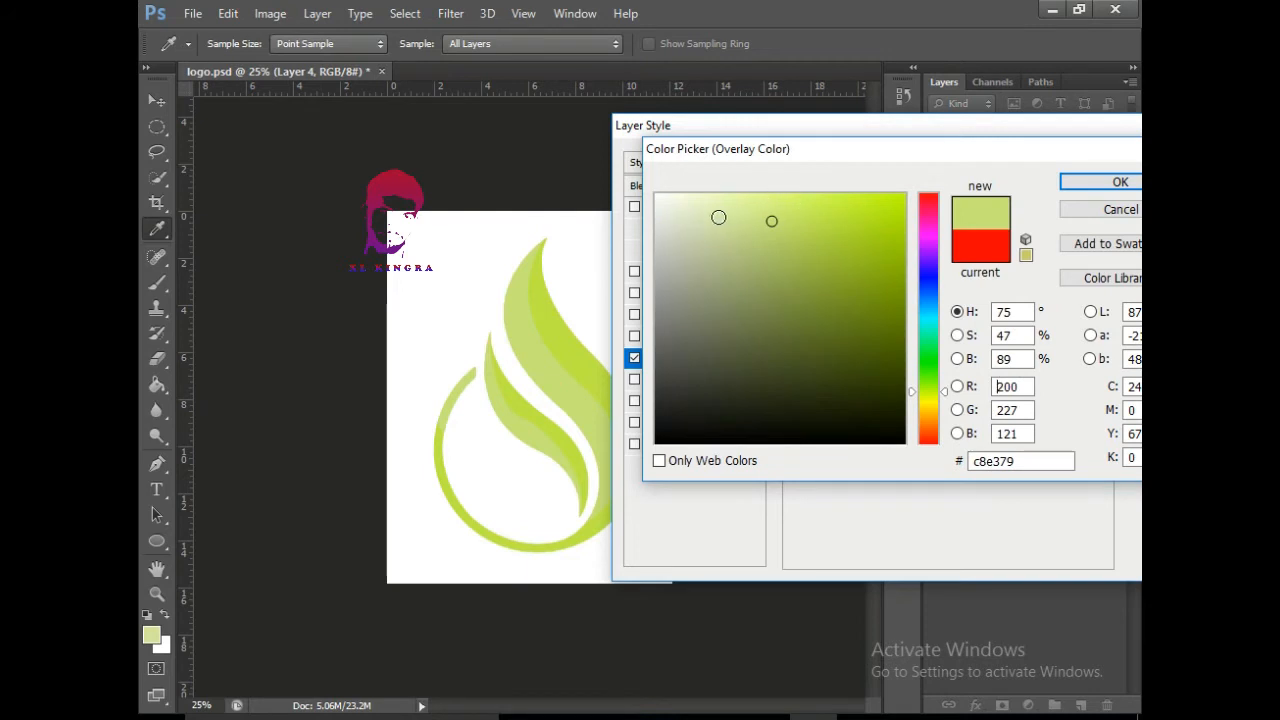
Lighten Layer 4's overlay colour to #dcf495 and apply the layer style
{"action": "left_click", "coordinate": [702, 221]}
{"action": "left_click", "coordinate": [695, 211]}
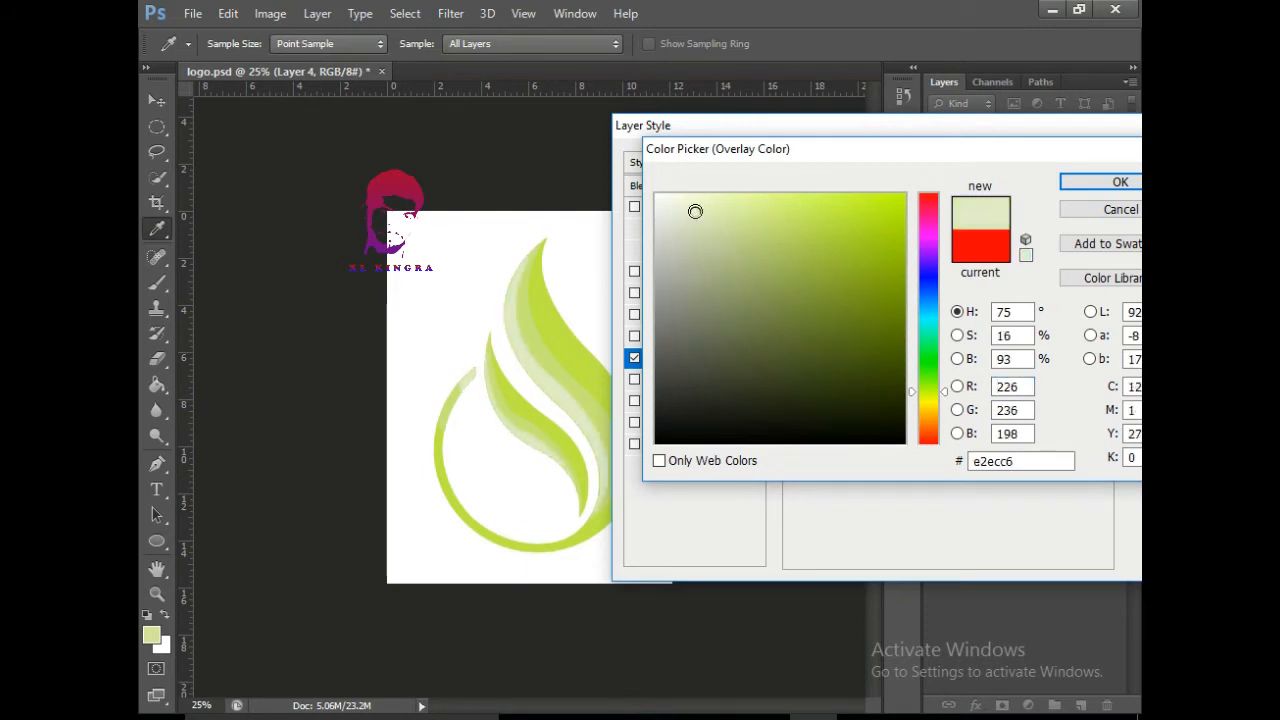
{"action": "left_click", "coordinate": [726, 202]}
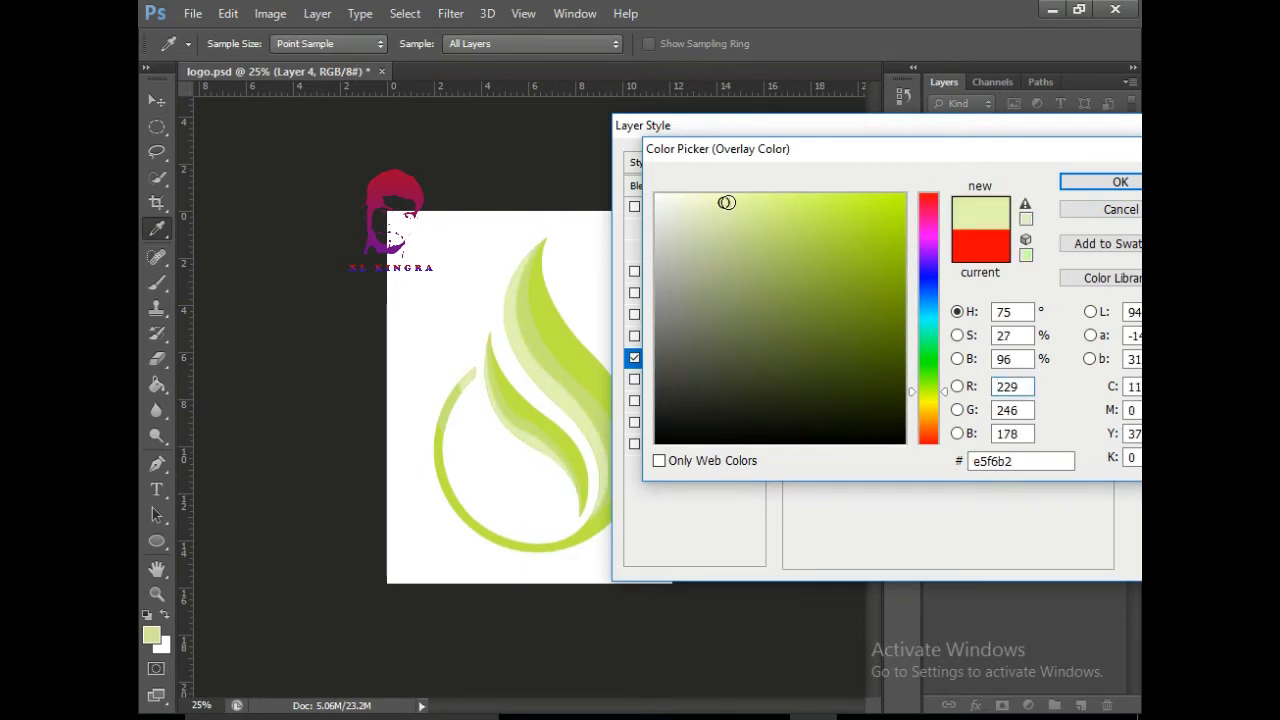
{"action": "left_click", "coordinate": [739, 202]}
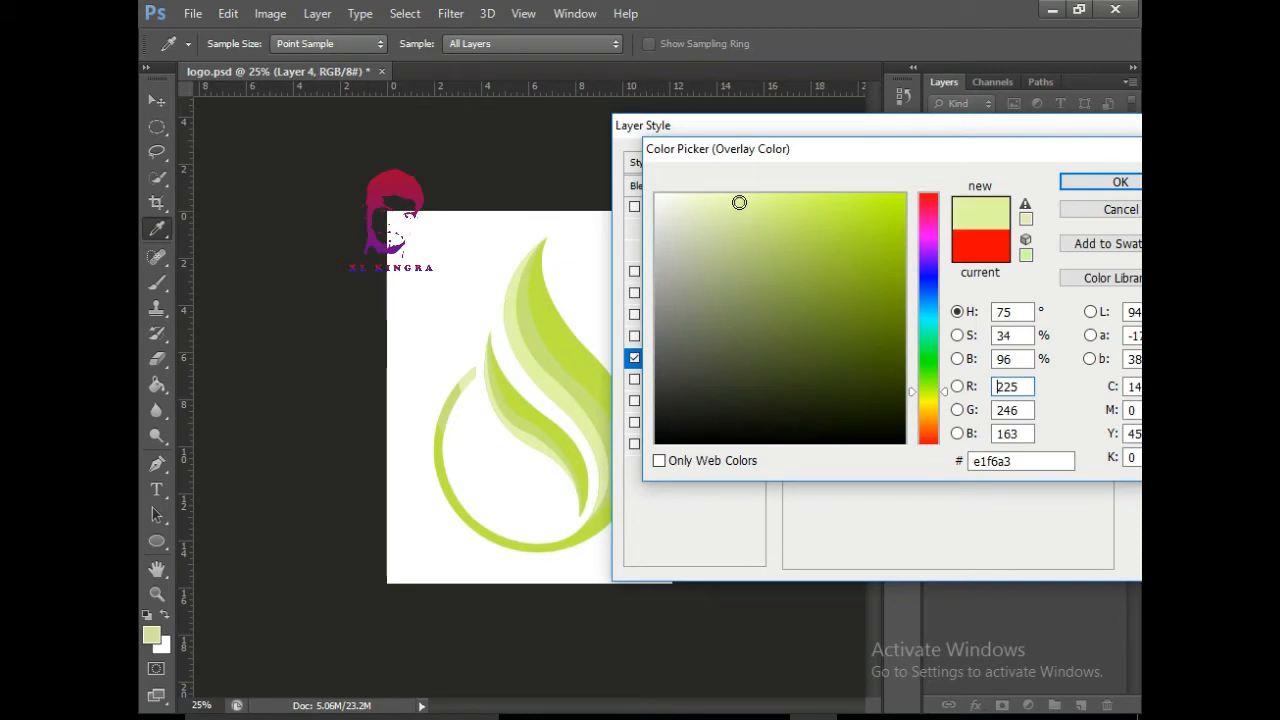
{"action": "left_click", "coordinate": [752, 204]}
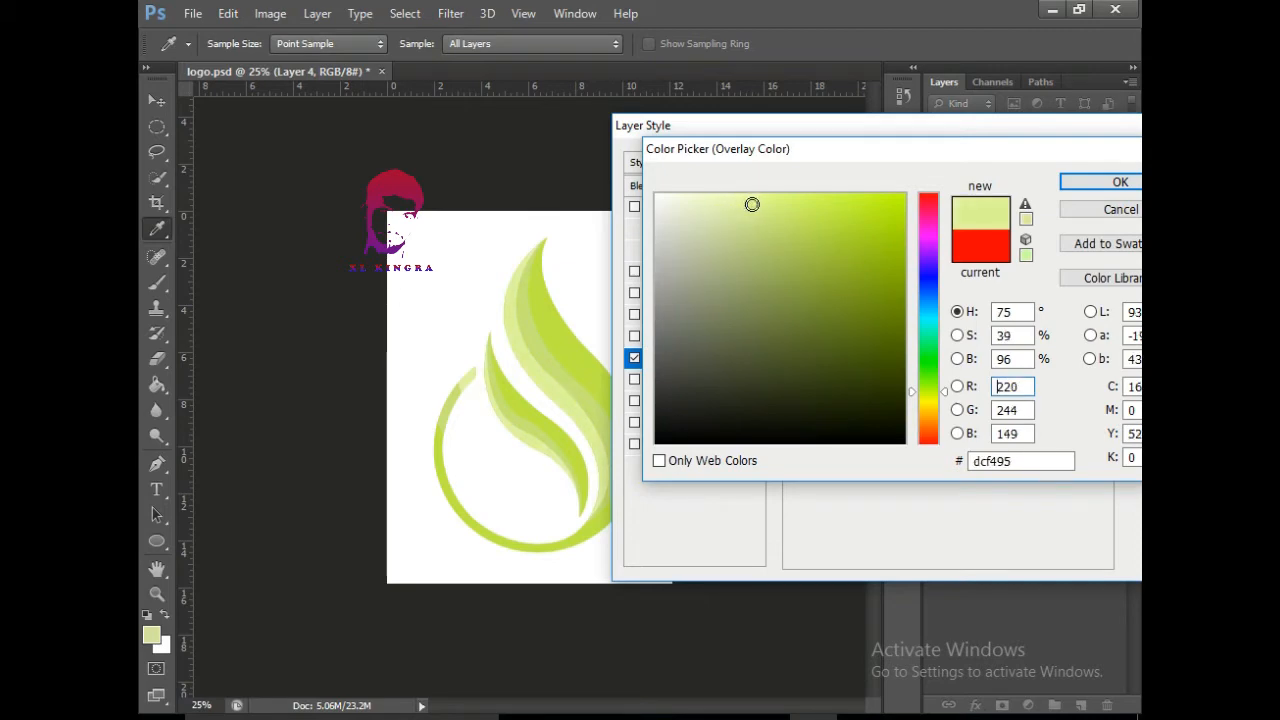
{"action": "left_click", "coordinate": [1066, 183]}
{"action": "left_click_drag", "start_coordinate": [1035, 137], "coordinate": [745, 219]}
{"action": "left_click", "coordinate": [886, 247]}
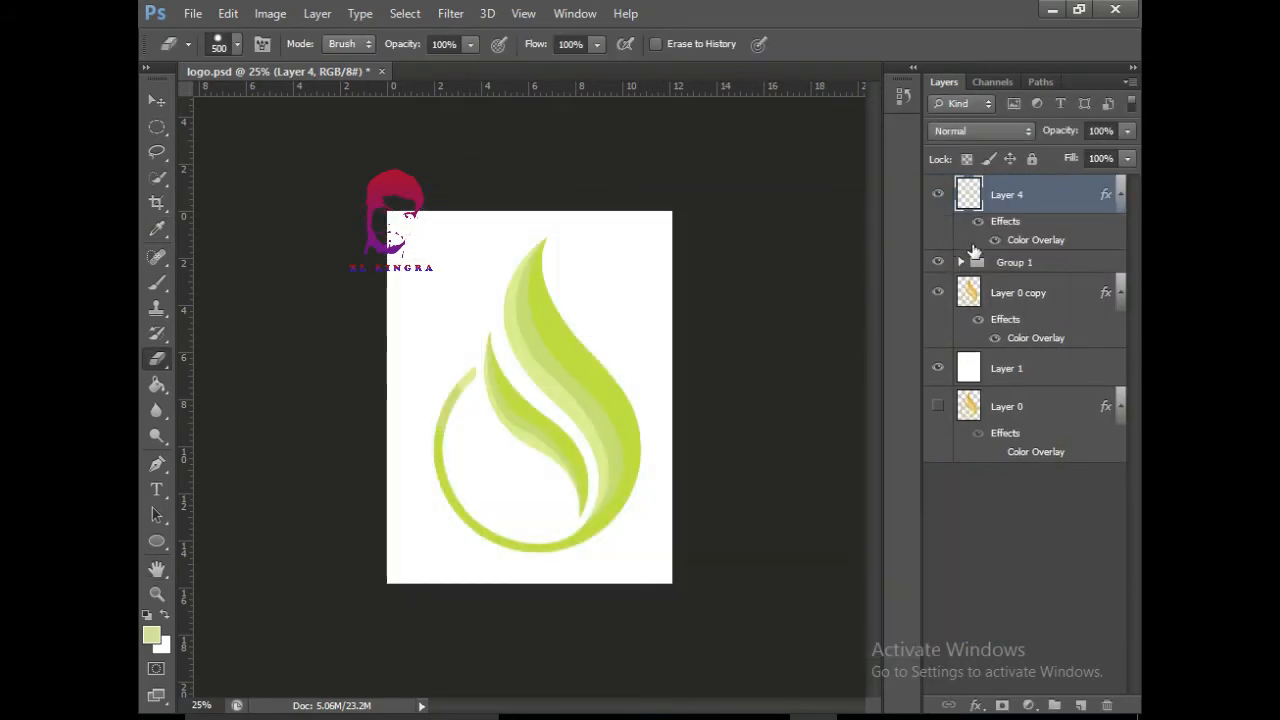
Open the Color Overlay colour of Layer 0 copy, switching the overlay off and on once to compare
{"action": "left_click", "coordinate": [985, 263]}
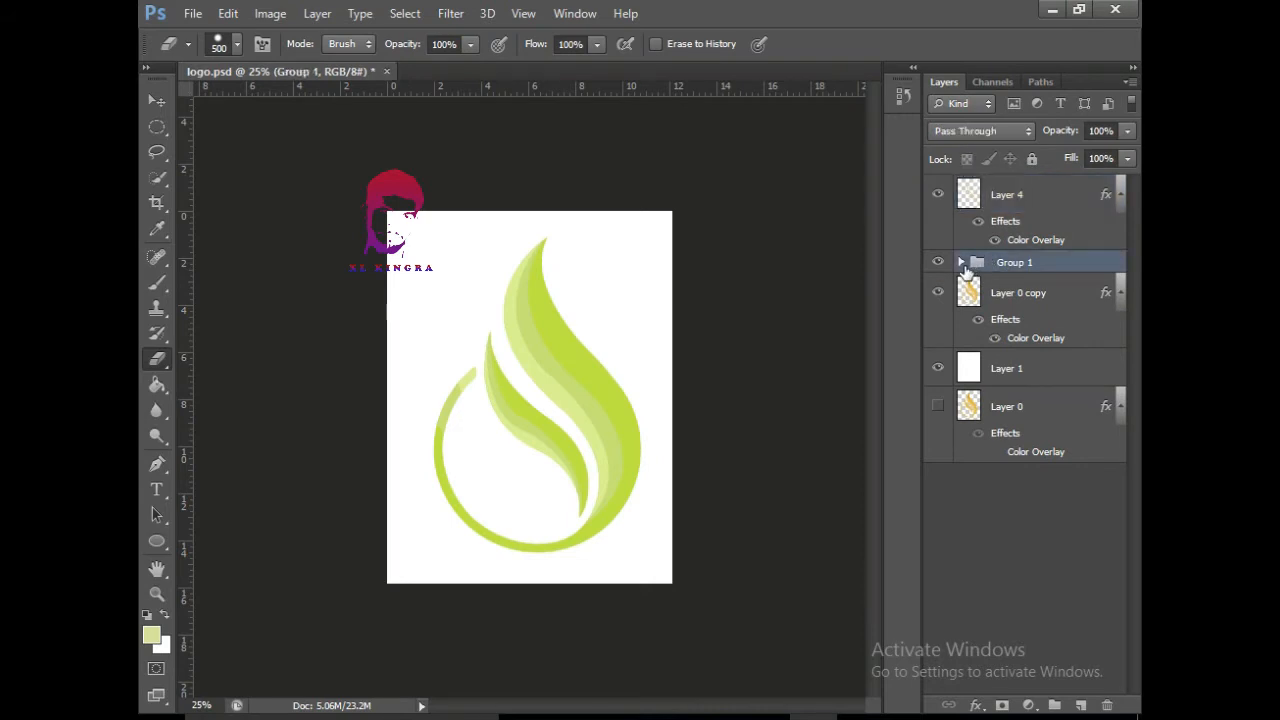
{"action": "left_click", "coordinate": [1018, 293]}
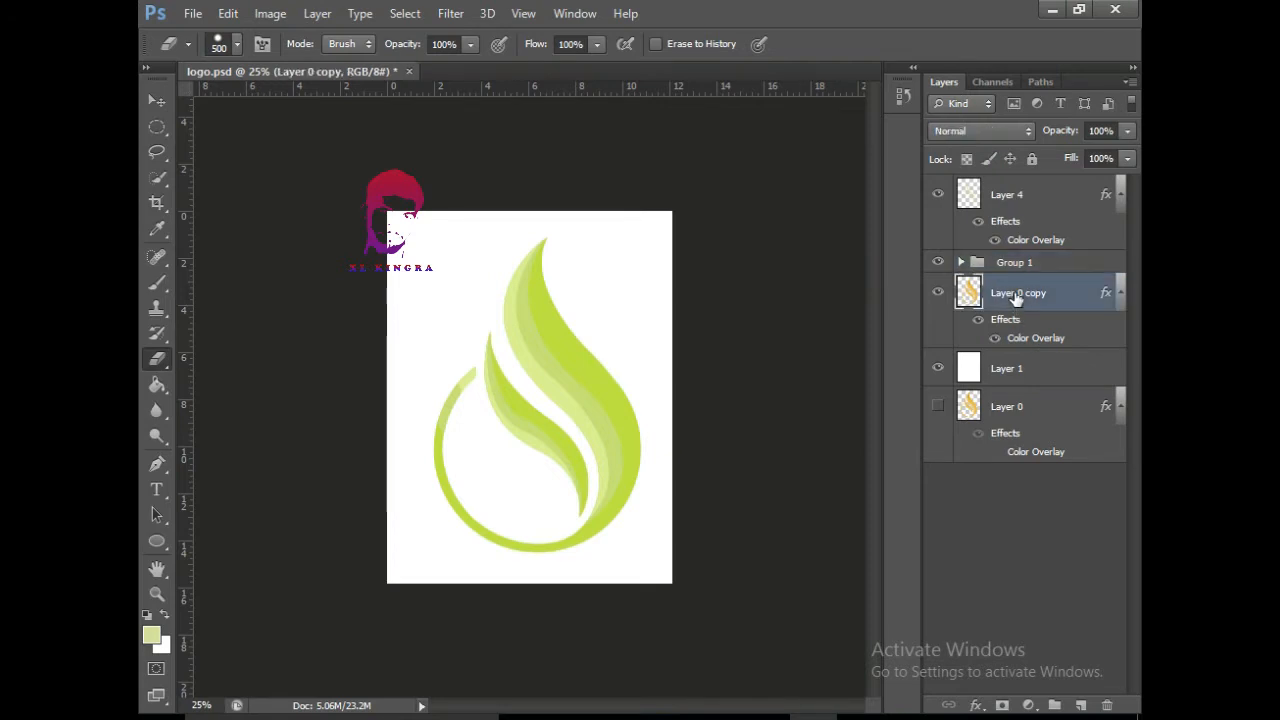
{"action": "right_click", "coordinate": [1020, 294]}
{"action": "left_click", "coordinate": [745, 110]}
{"action": "left_click_drag", "start_coordinate": [503, 211], "coordinate": [956, 110]}
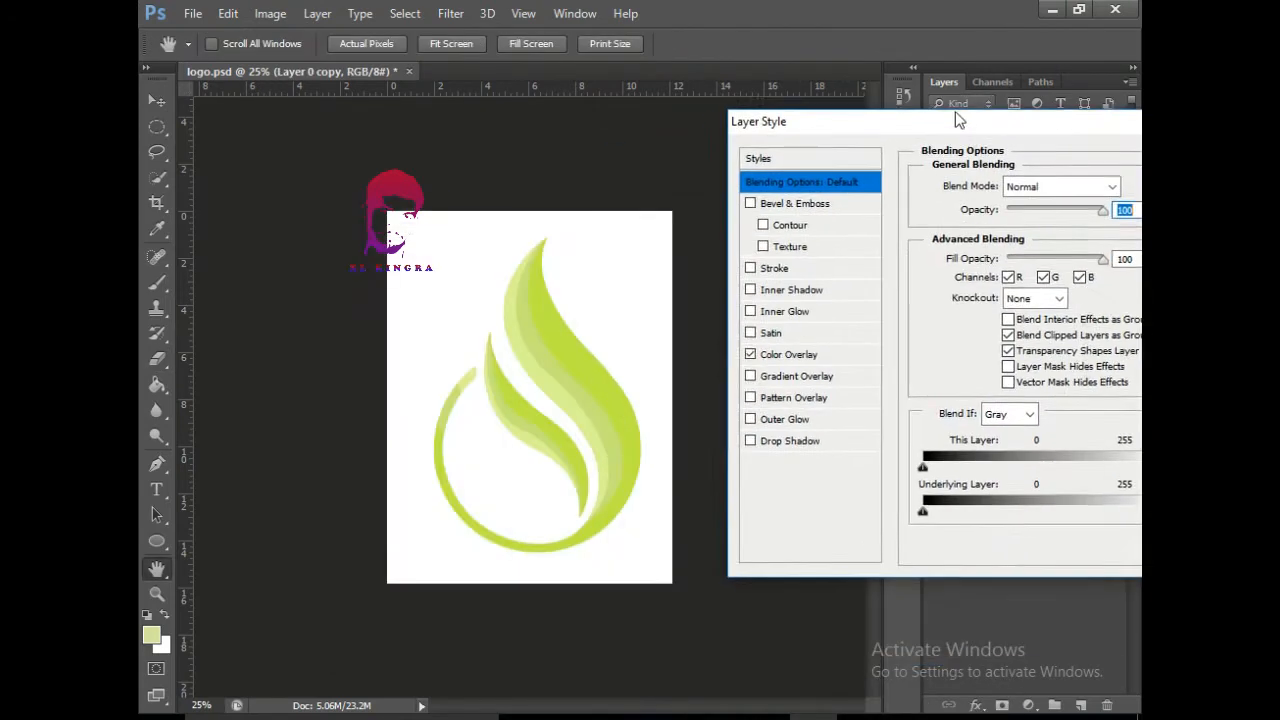
{"action": "left_click", "coordinate": [817, 348]}
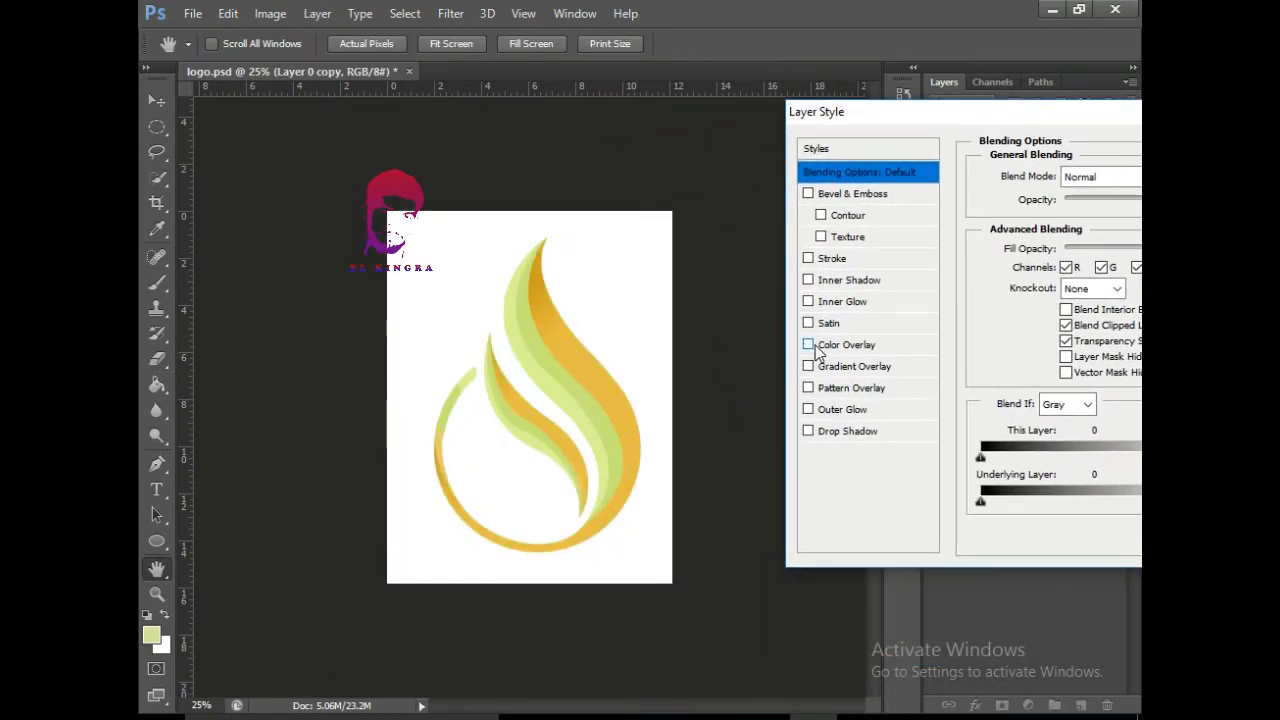
{"action": "left_click", "coordinate": [817, 348]}
{"action": "left_click_drag", "start_coordinate": [940, 119], "coordinate": [828, 131]}
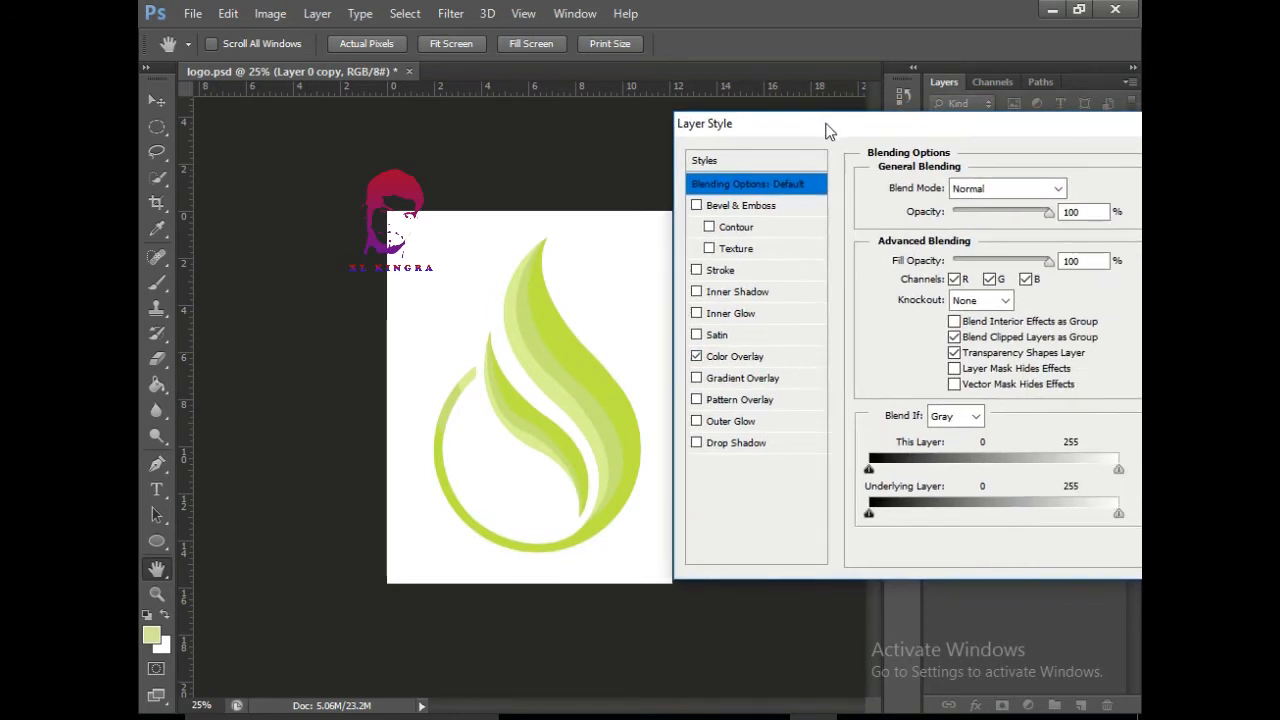
{"action": "left_click", "coordinate": [735, 356]}
{"action": "left_click", "coordinate": [1077, 187]}
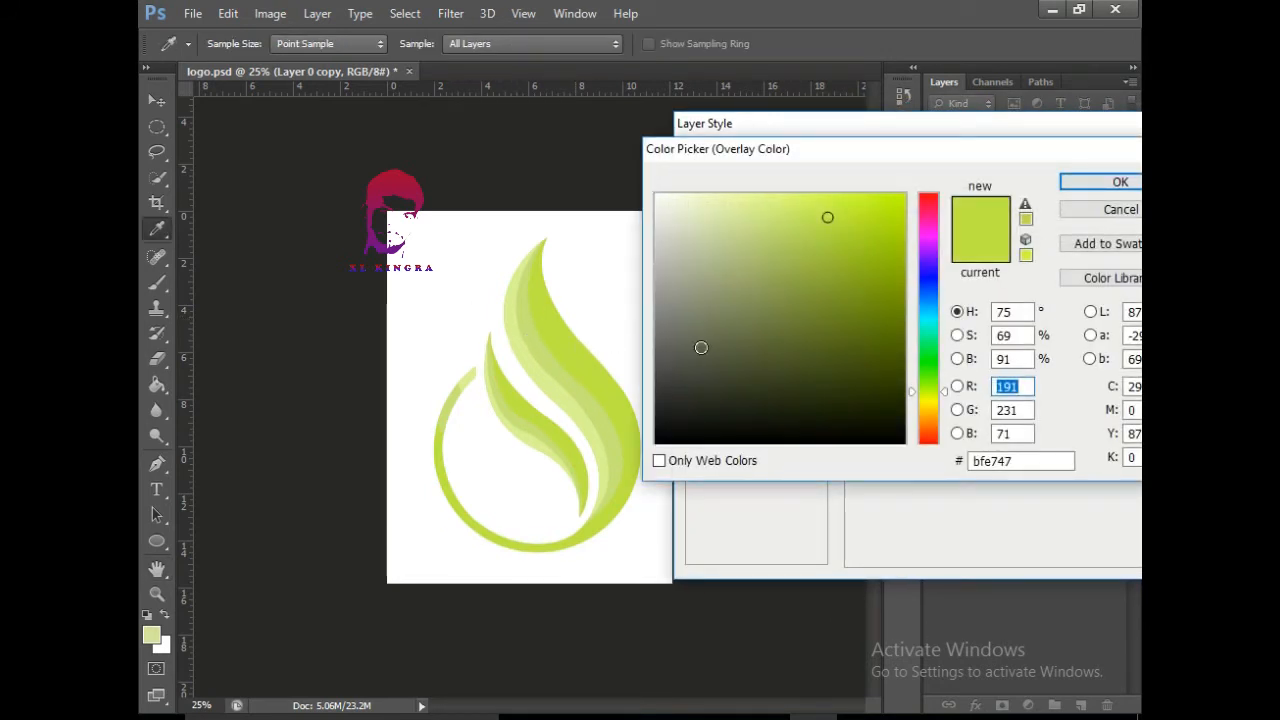
Try several greens for the overlay on Layer 0 copy, including #dcf495, #caf156, #e3f8a3, #c7e570, #bbdc59 and #c0e455
{"action": "left_click", "coordinate": [521, 327]}
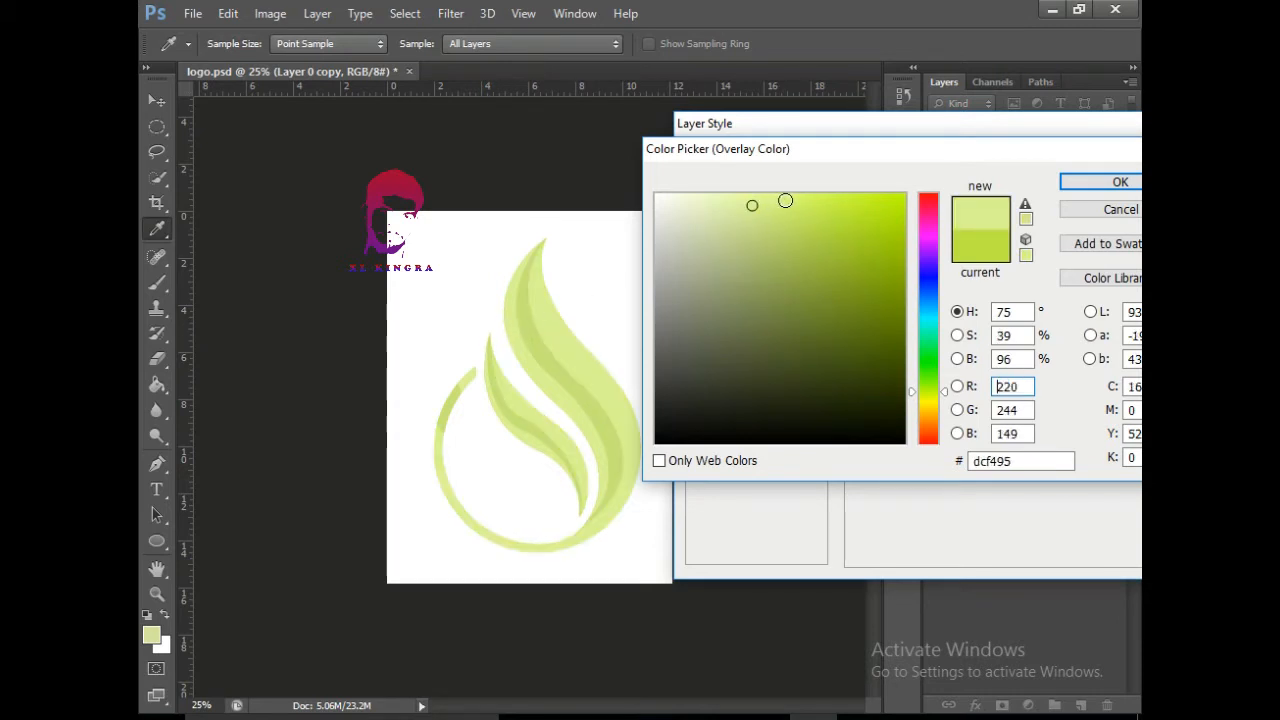
{"action": "left_click_drag", "start_coordinate": [785, 201], "coordinate": [816, 210]}
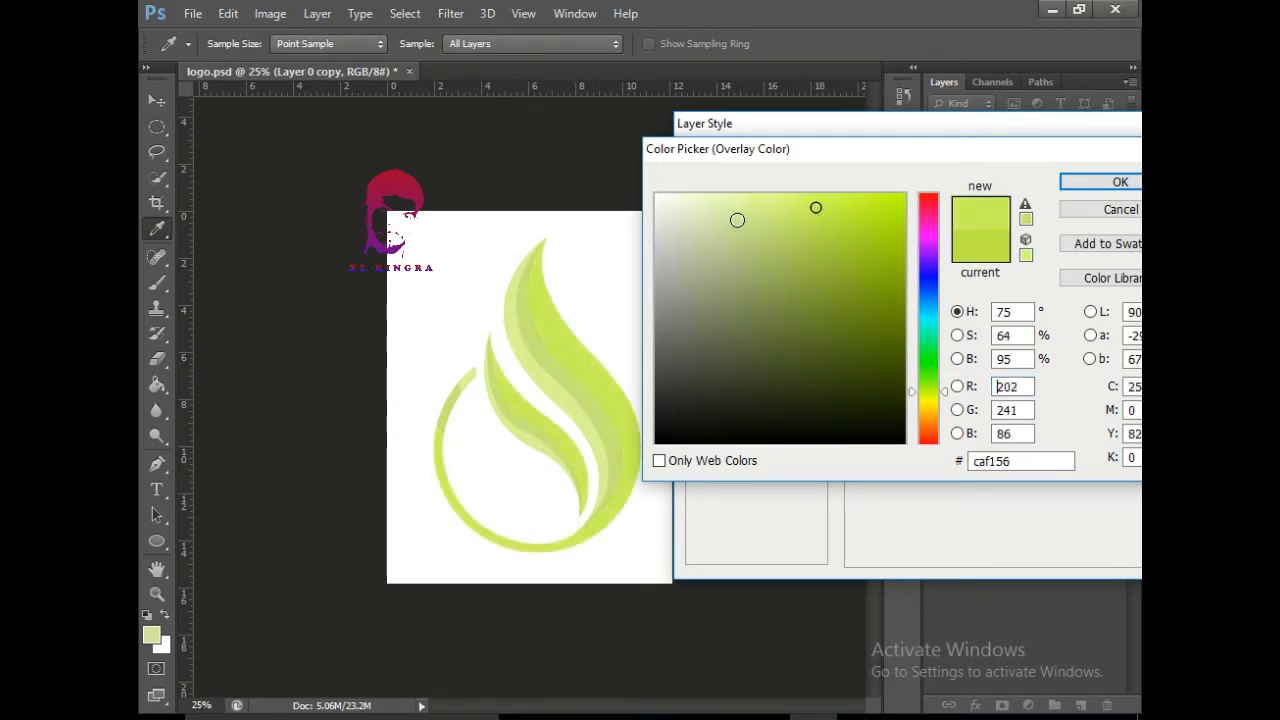
{"action": "left_click_drag", "start_coordinate": [737, 220], "coordinate": [740, 201]}
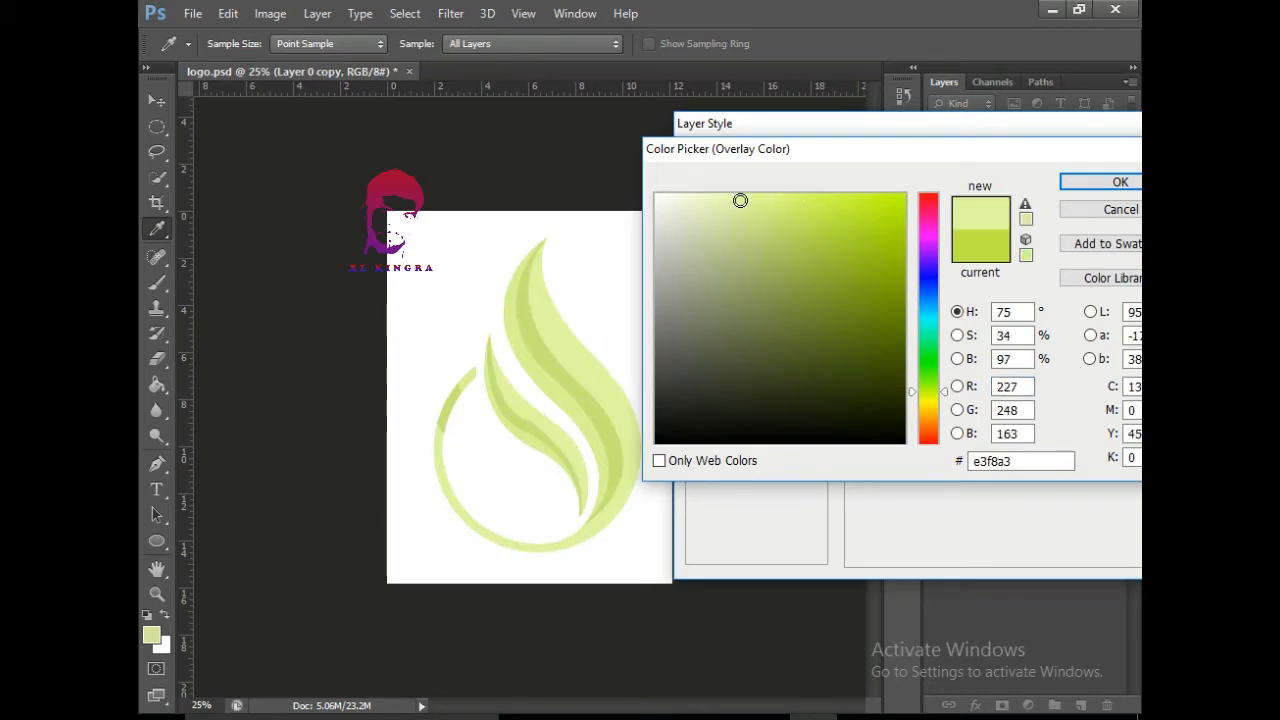
{"action": "left_click", "coordinate": [532, 323]}
{"action": "left_click", "coordinate": [781, 219]}
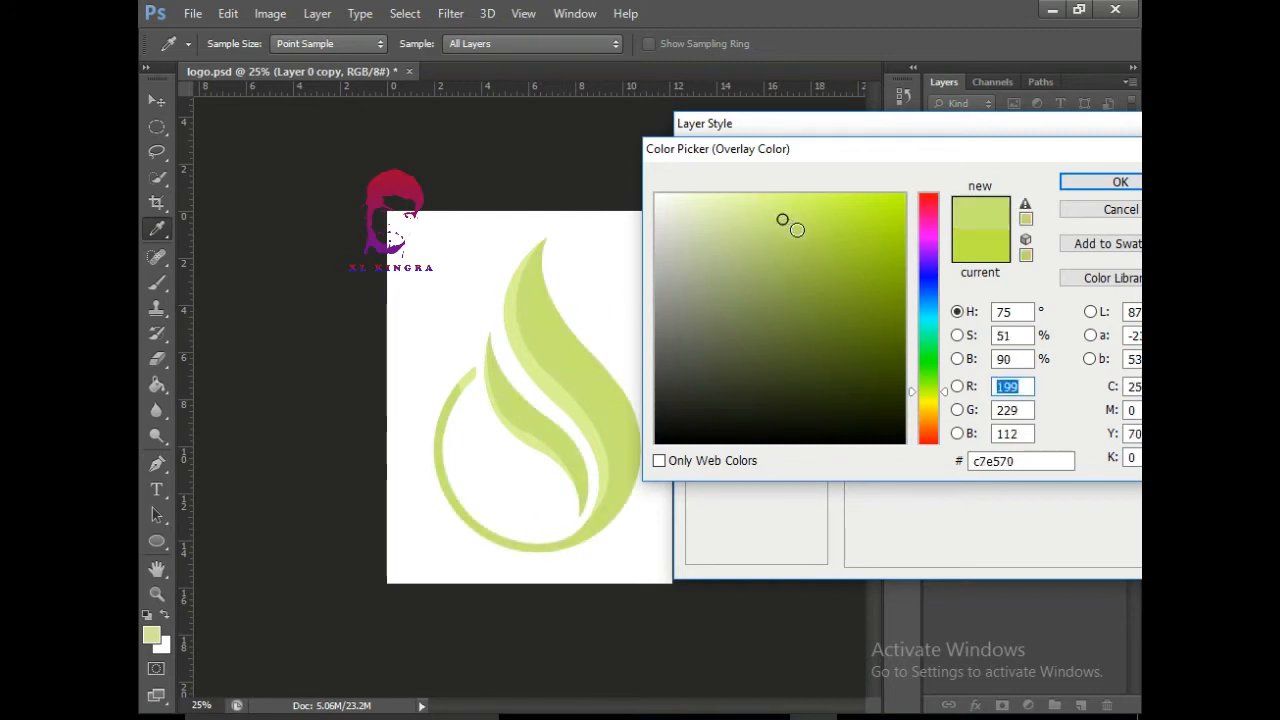
{"action": "left_click", "coordinate": [798, 231]}
{"action": "left_click", "coordinate": [804, 228]}
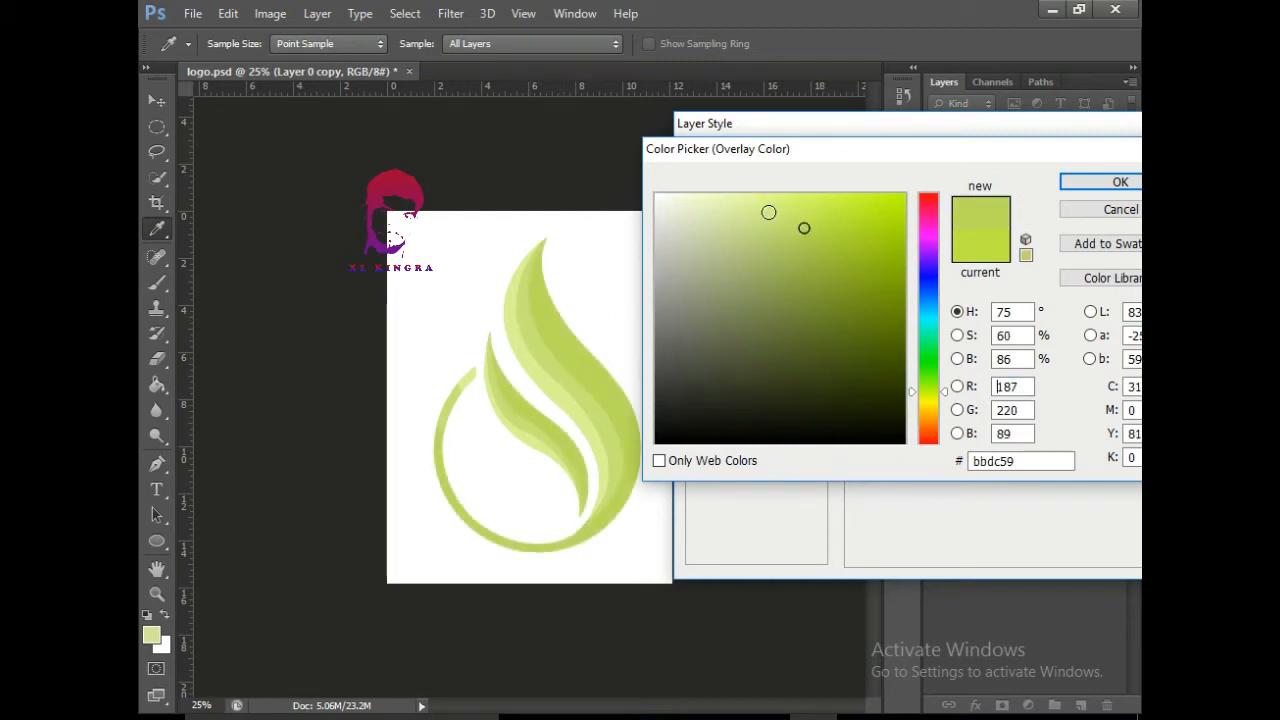
{"action": "left_click", "coordinate": [811, 220]}
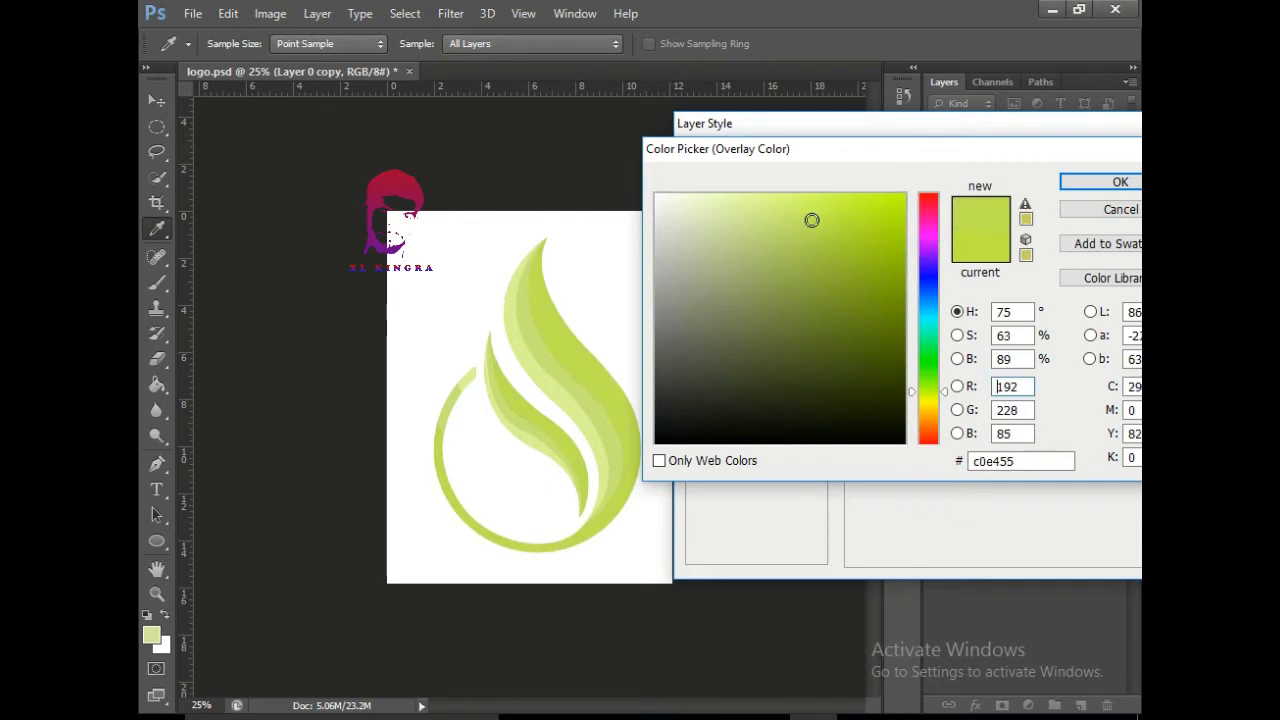
Set the overlay colour of Layer 0 copy to a muted green #b3d15a and apply the layer style
{"action": "left_click", "coordinate": [811, 253]}
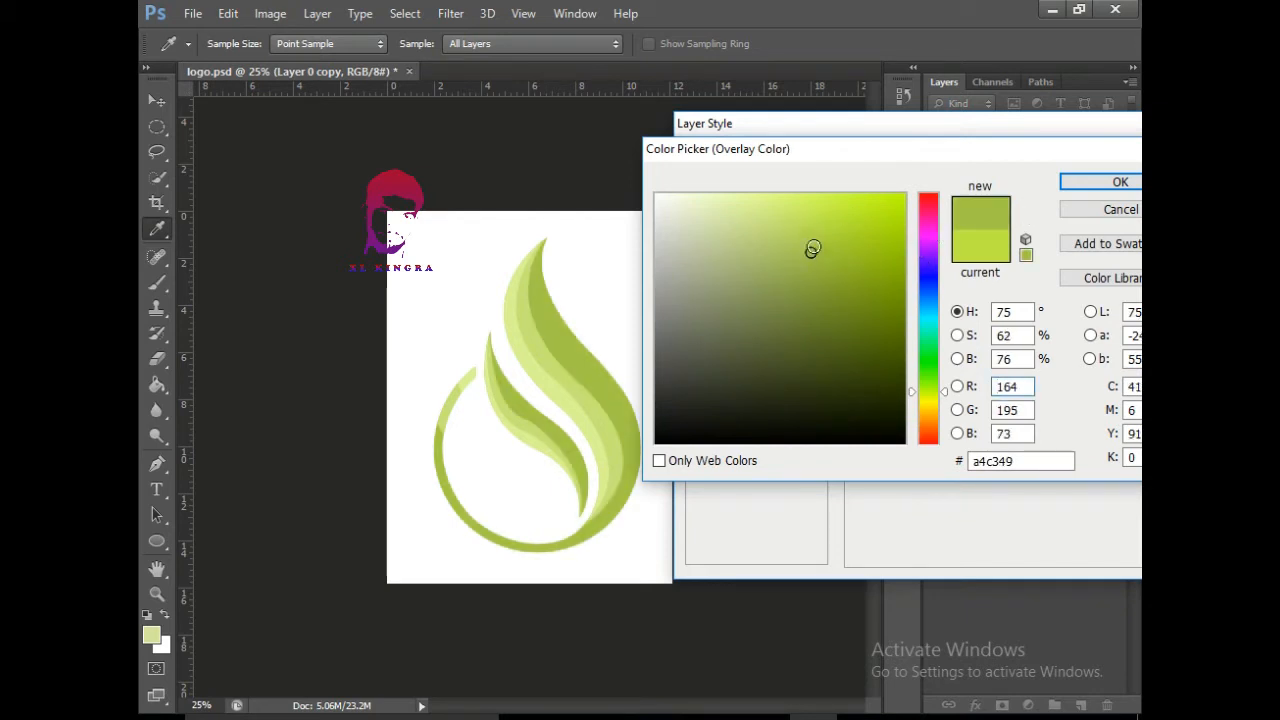
{"action": "left_click", "coordinate": [823, 233]}
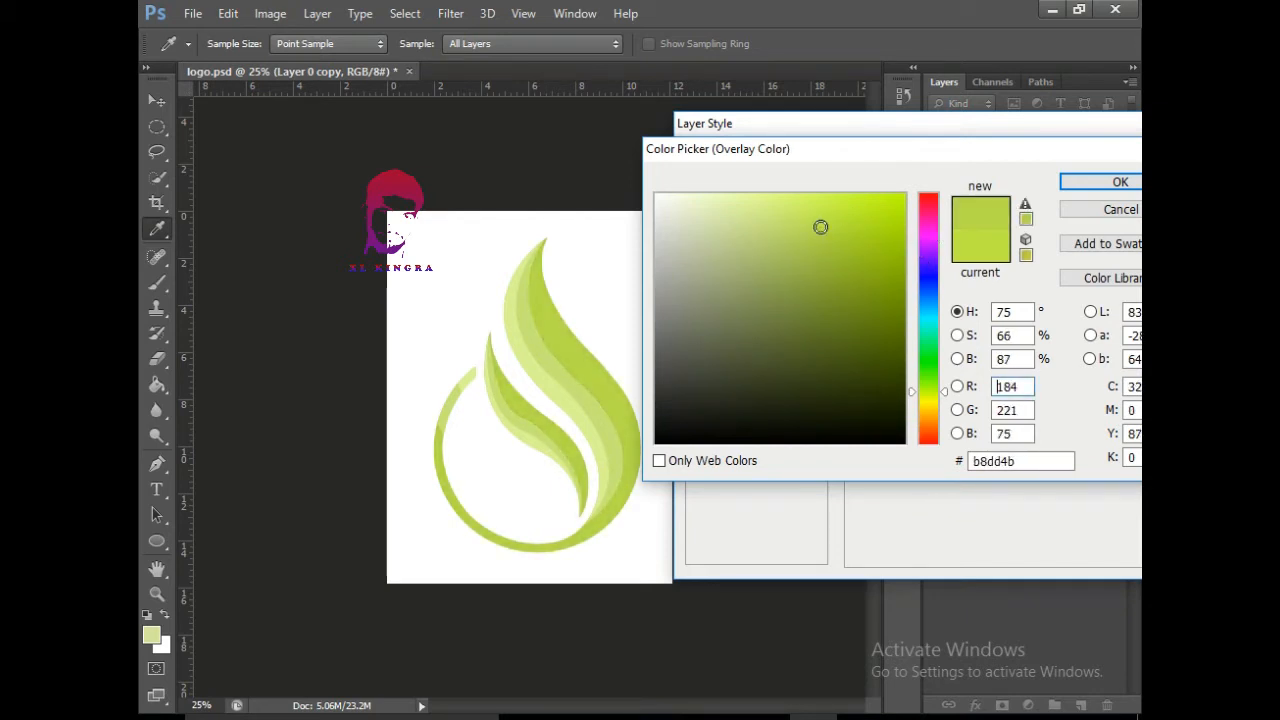
{"action": "left_click", "coordinate": [834, 252]}
{"action": "mouse_move", "coordinate": [830, 249]}
{"action": "left_mouse_down"}
{"action": "mouse_move", "coordinate": [737, 256]}
{"action": "mouse_move", "coordinate": [797, 239]}
{"action": "left_mouse_up"}
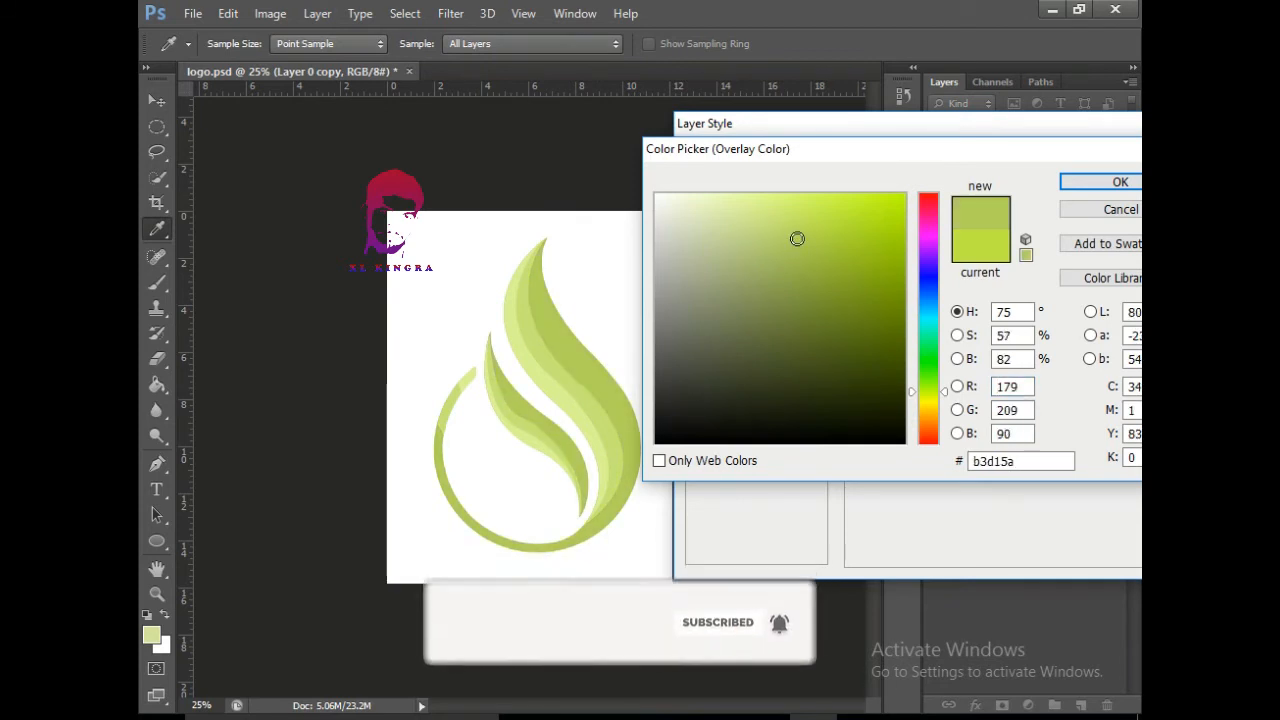
{"action": "left_click", "coordinate": [1101, 183]}
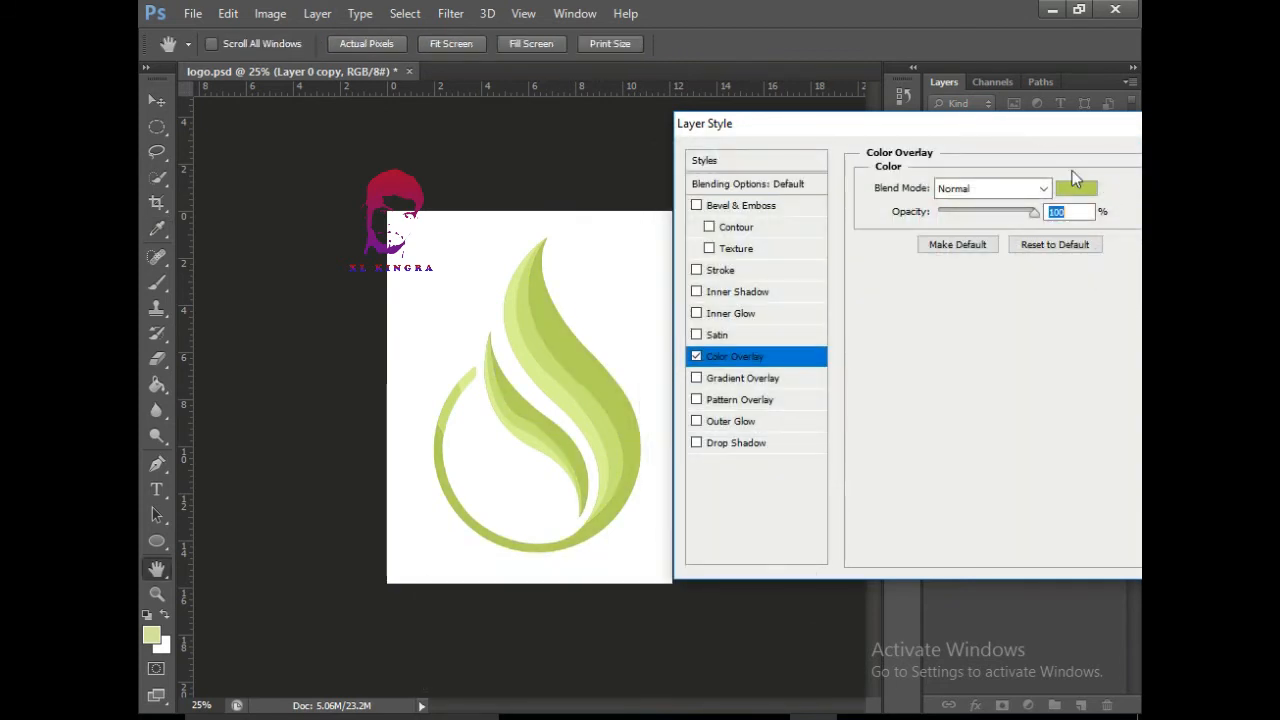
{"action": "key", "text": "e"}
{"action": "left_click", "coordinate": [1125, 206]}
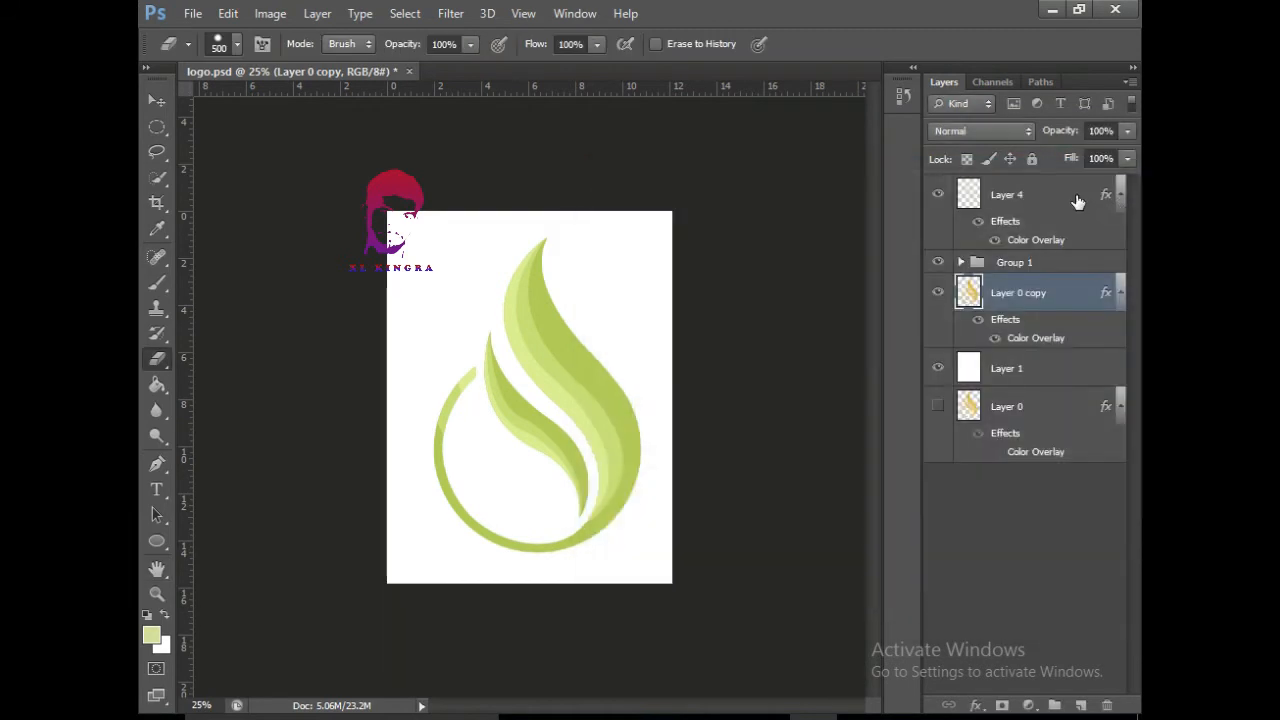
Hide and show Layer 4 and Group 1 to compare the logo with and without each shading band
{"action": "left_click", "coordinate": [940, 196]}
{"action": "left_click", "coordinate": [940, 196]}
{"action": "left_click", "coordinate": [940, 268]}
{"action": "left_click", "coordinate": [940, 270]}
{"action": "left_click", "coordinate": [941, 273]}
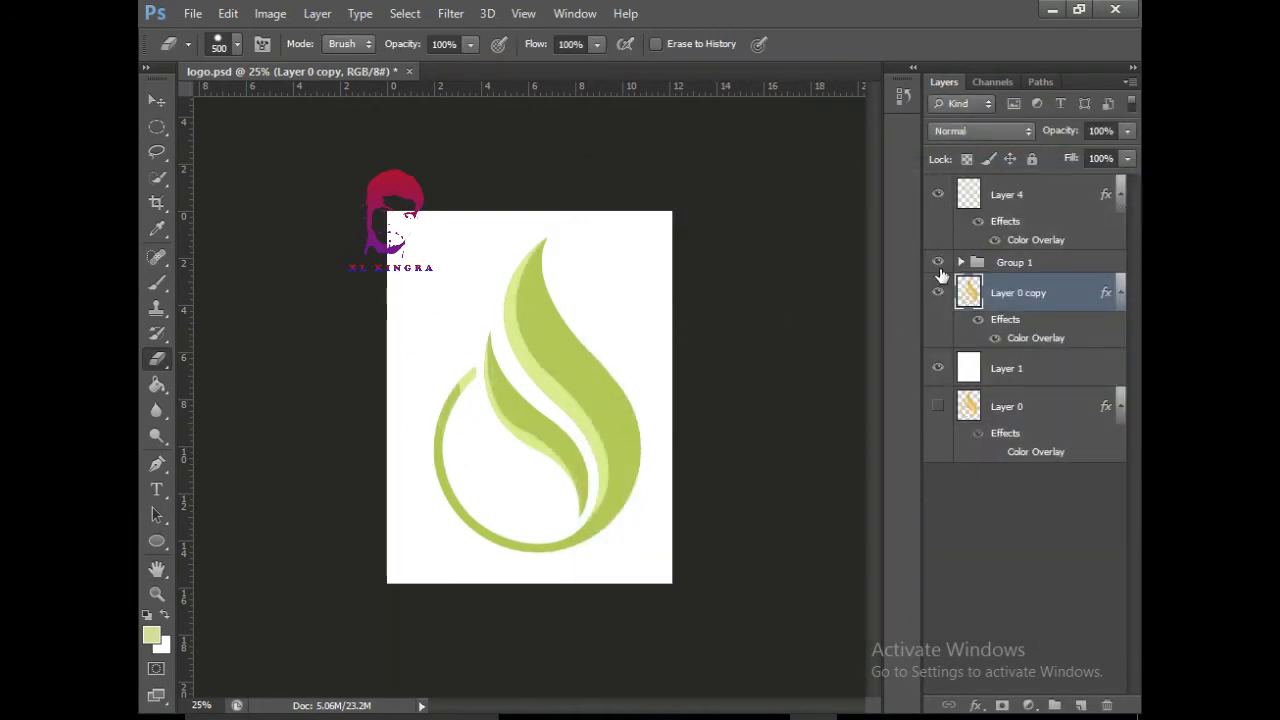
{"action": "left_click", "coordinate": [941, 273]}
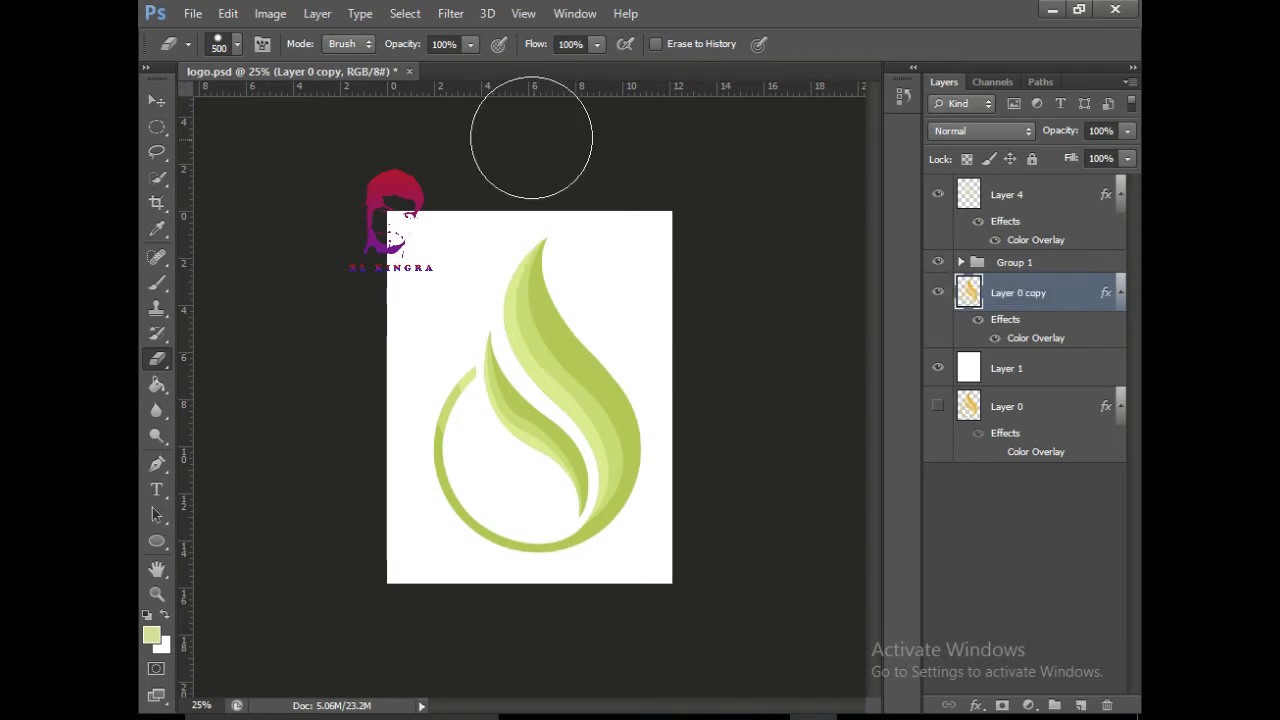
Choose the Brush tool and add a new empty layer above Layer 4
{"action": "left_click", "coordinate": [155, 154]}
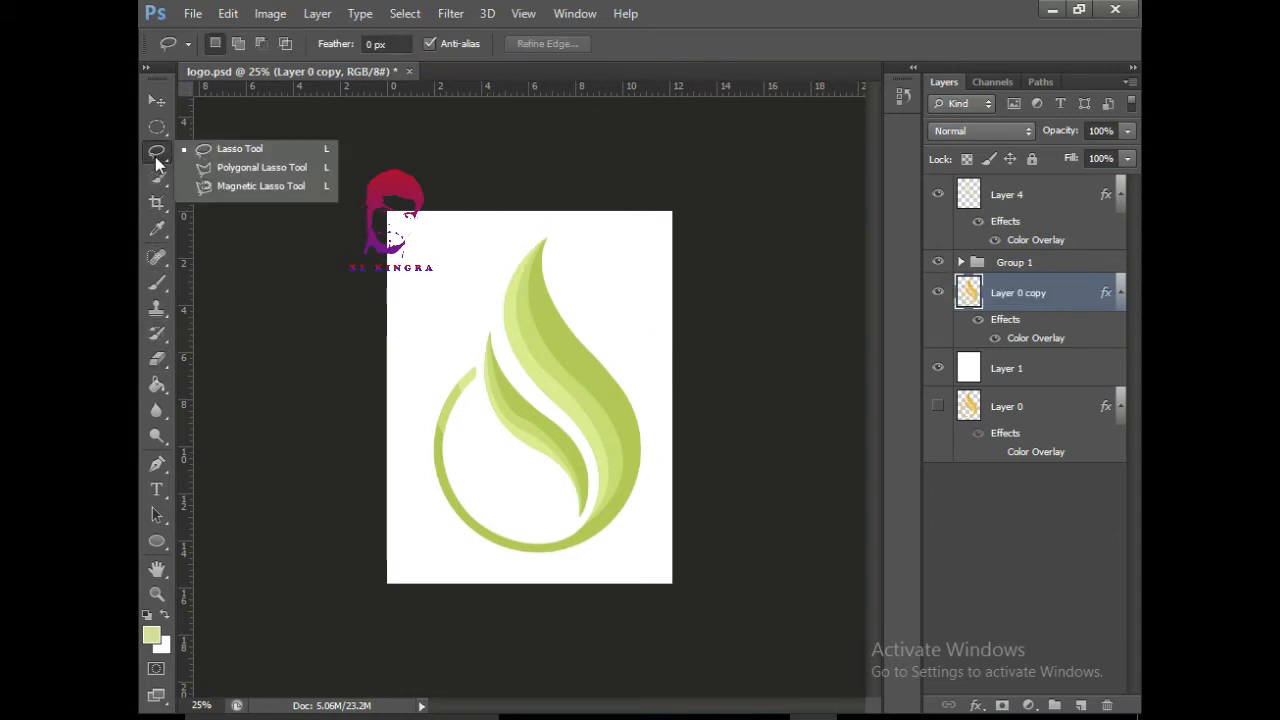
{"action": "left_click", "coordinate": [157, 175]}
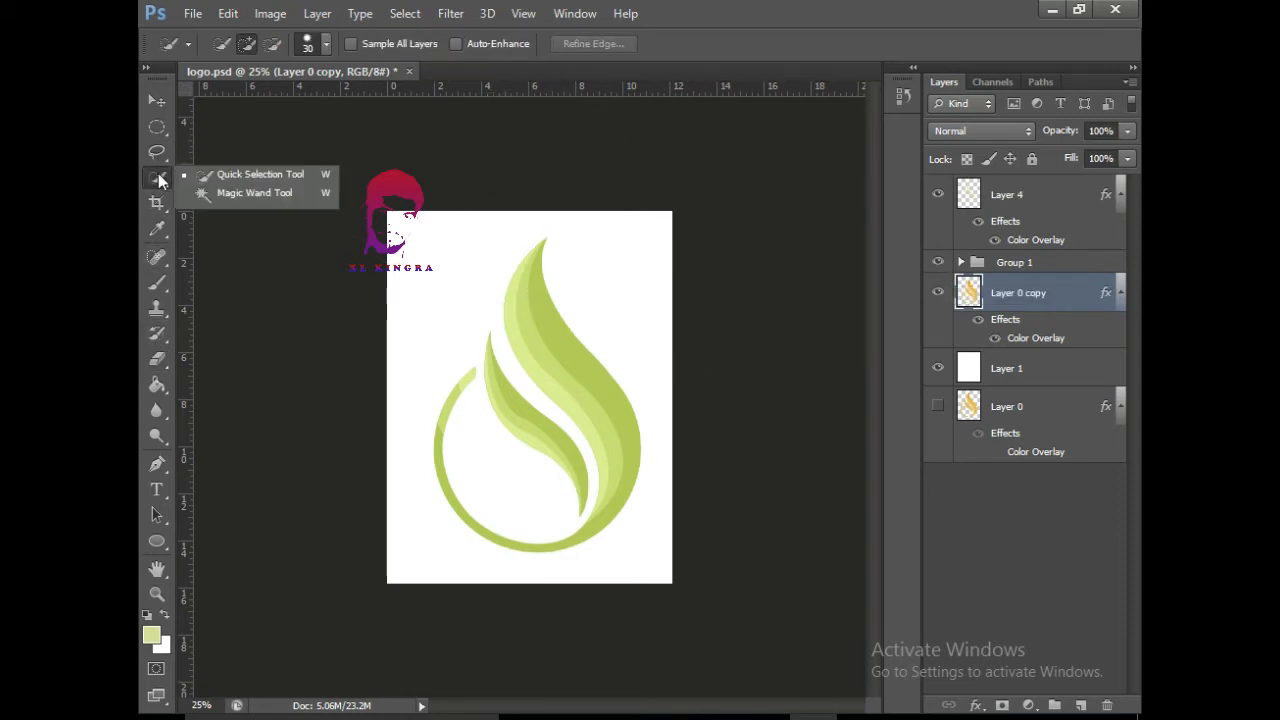
{"action": "left_click", "coordinate": [157, 282]}
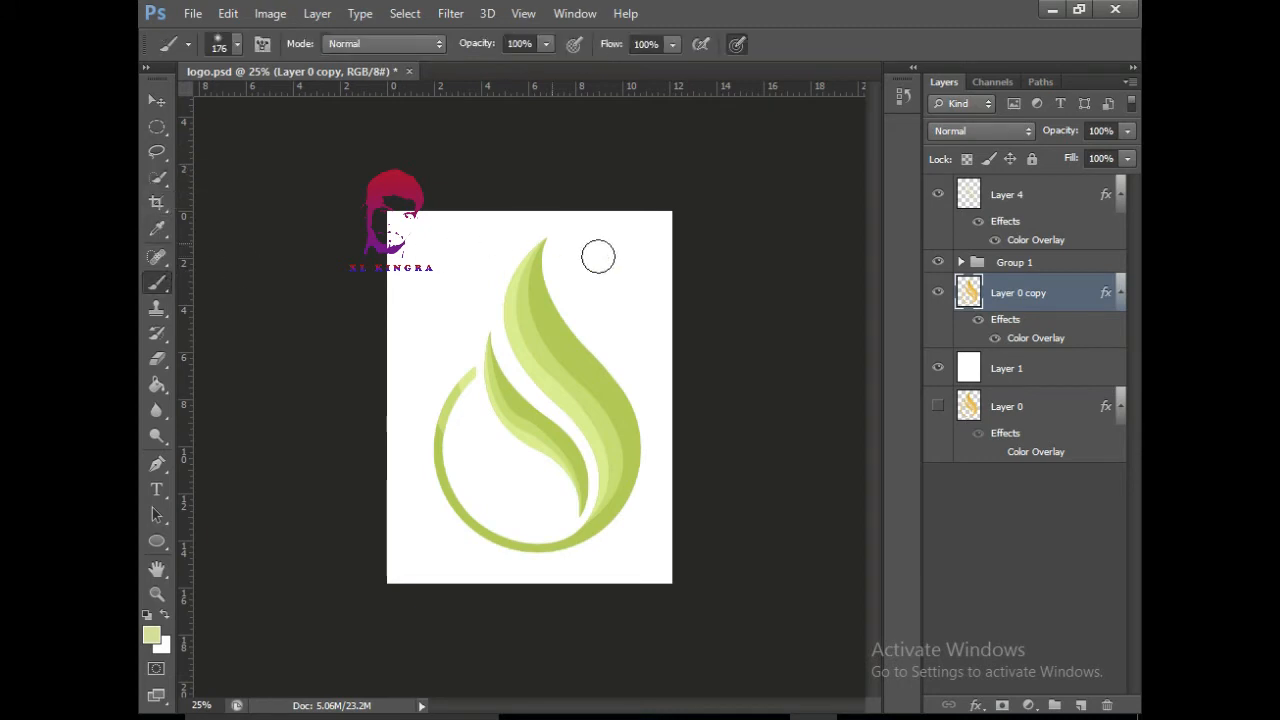
{"action": "left_click", "coordinate": [1080, 705]}
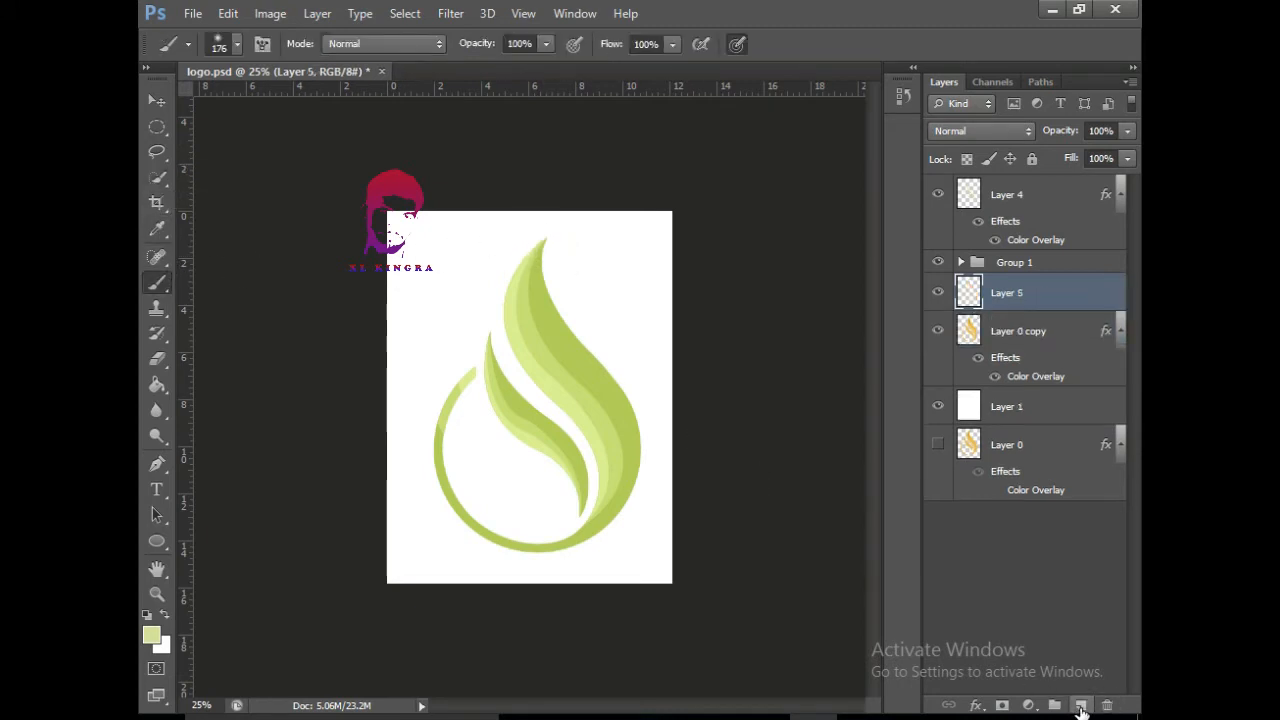
{"action": "key", "text": "ctrl+z"}
{"action": "left_click", "coordinate": [1005, 195]}
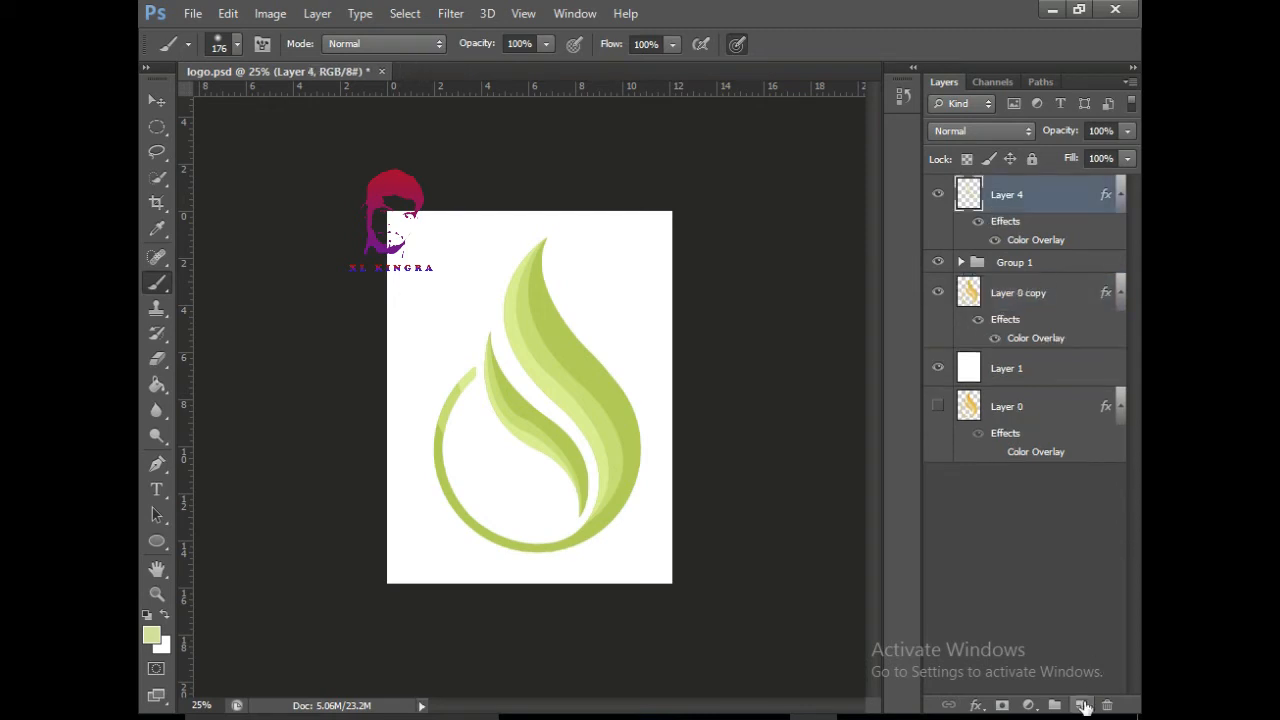
{"action": "left_click", "coordinate": [1080, 705]}
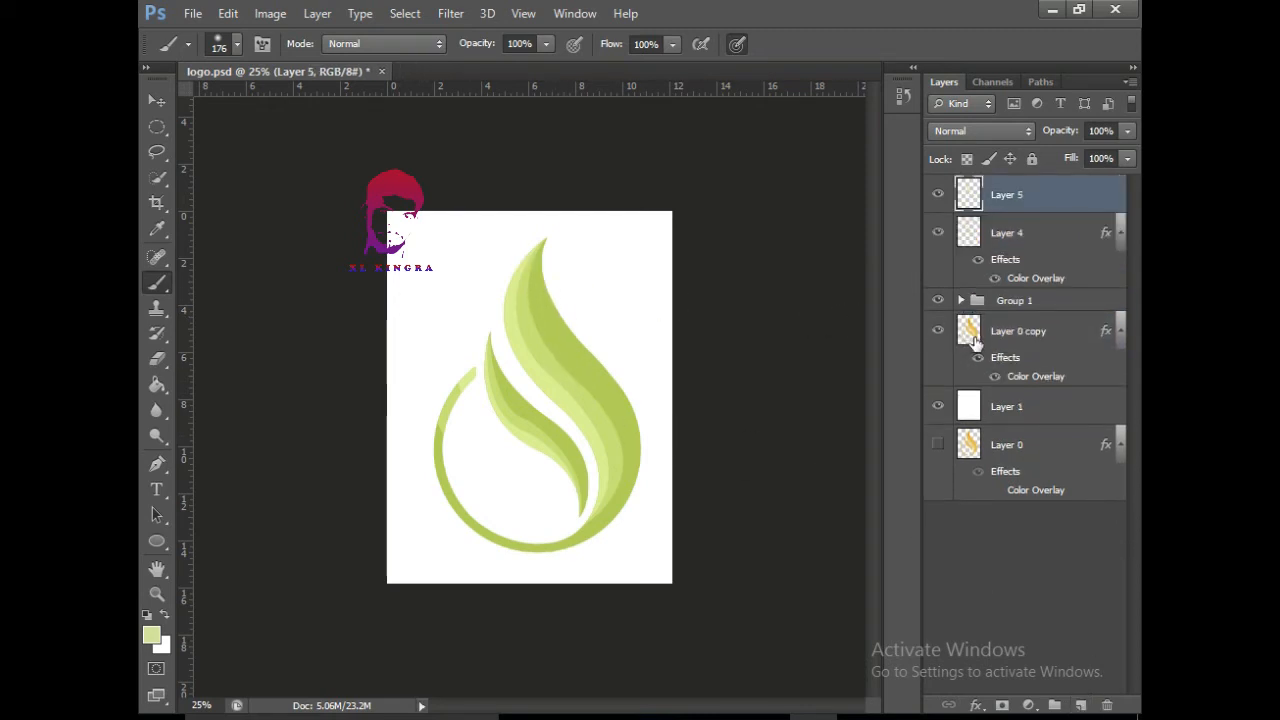
Try to move Layer 0 copy and Layer 4 into Group 1, toggle the group's visibility, and undo the regrouping
{"action": "left_click", "coordinate": [1012, 233]}
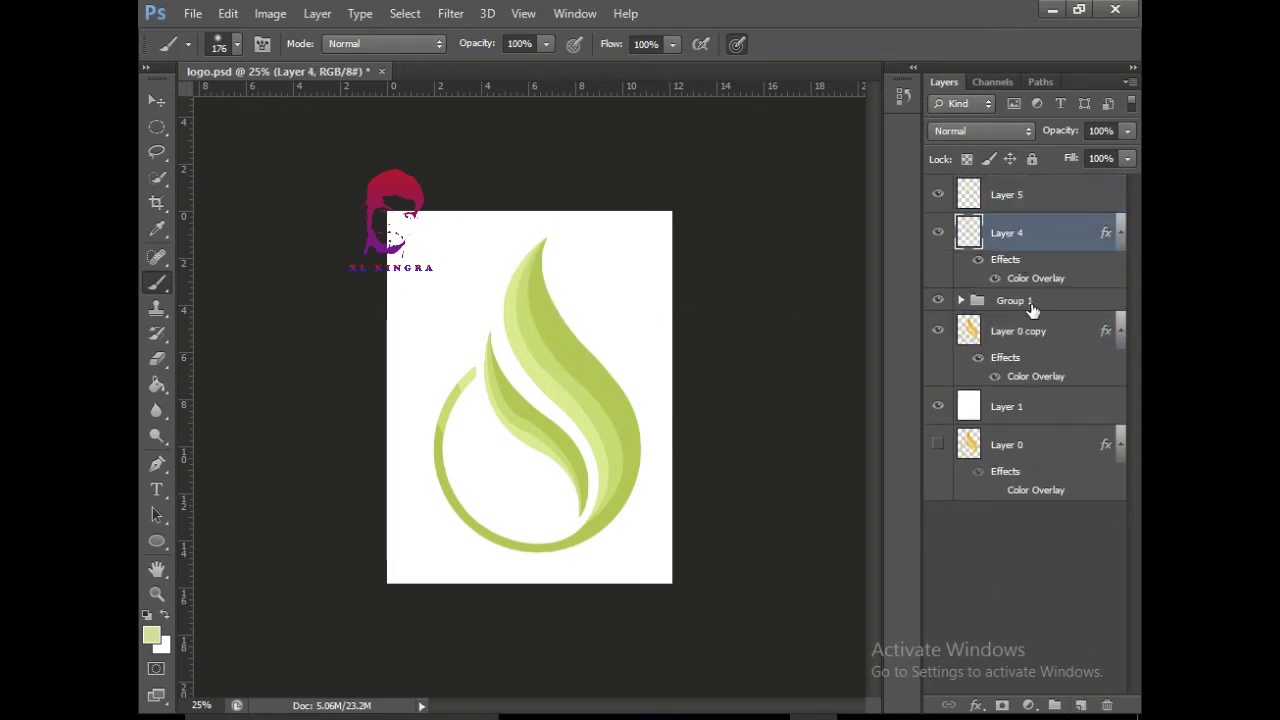
{"action": "left_click", "coordinate": [1030, 333]}
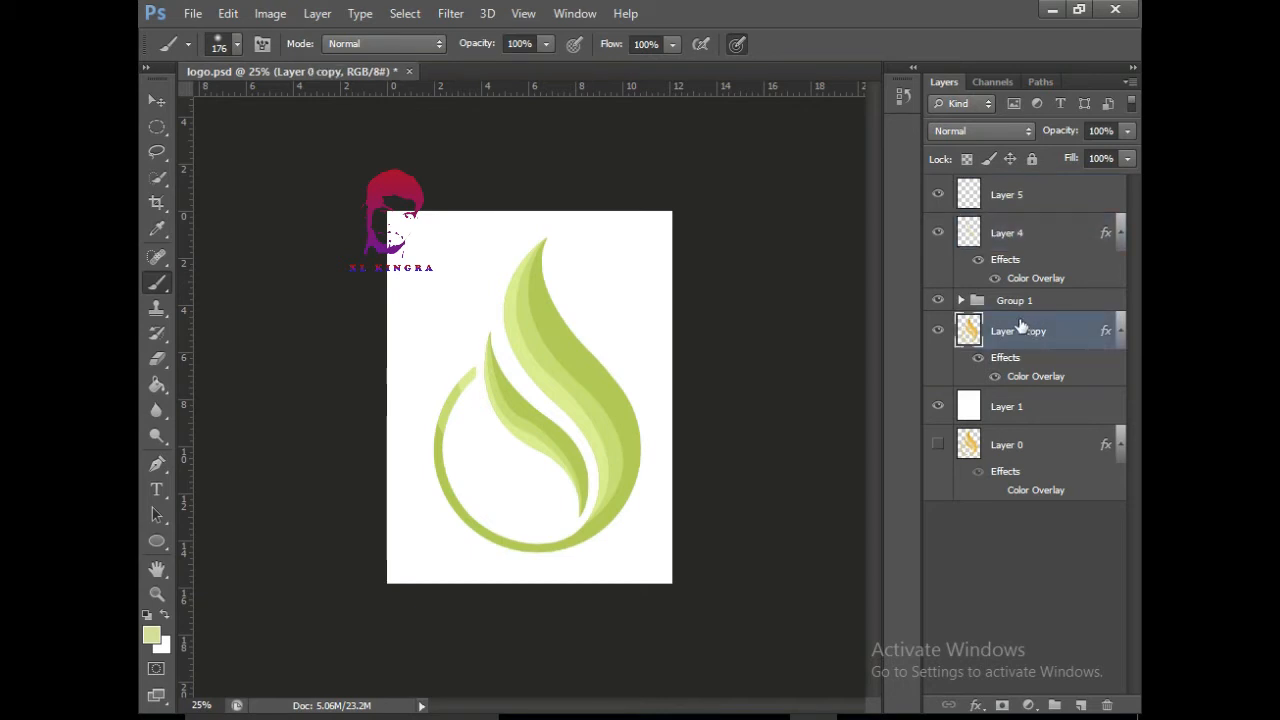
{"action": "mouse_move", "coordinate": [1020, 329]}
{"action": "left_mouse_down"}
{"action": "mouse_move", "coordinate": [1016, 284]}
{"action": "mouse_move", "coordinate": [1024, 304]}
{"action": "left_mouse_up"}
{"action": "left_click", "coordinate": [1016, 297]}
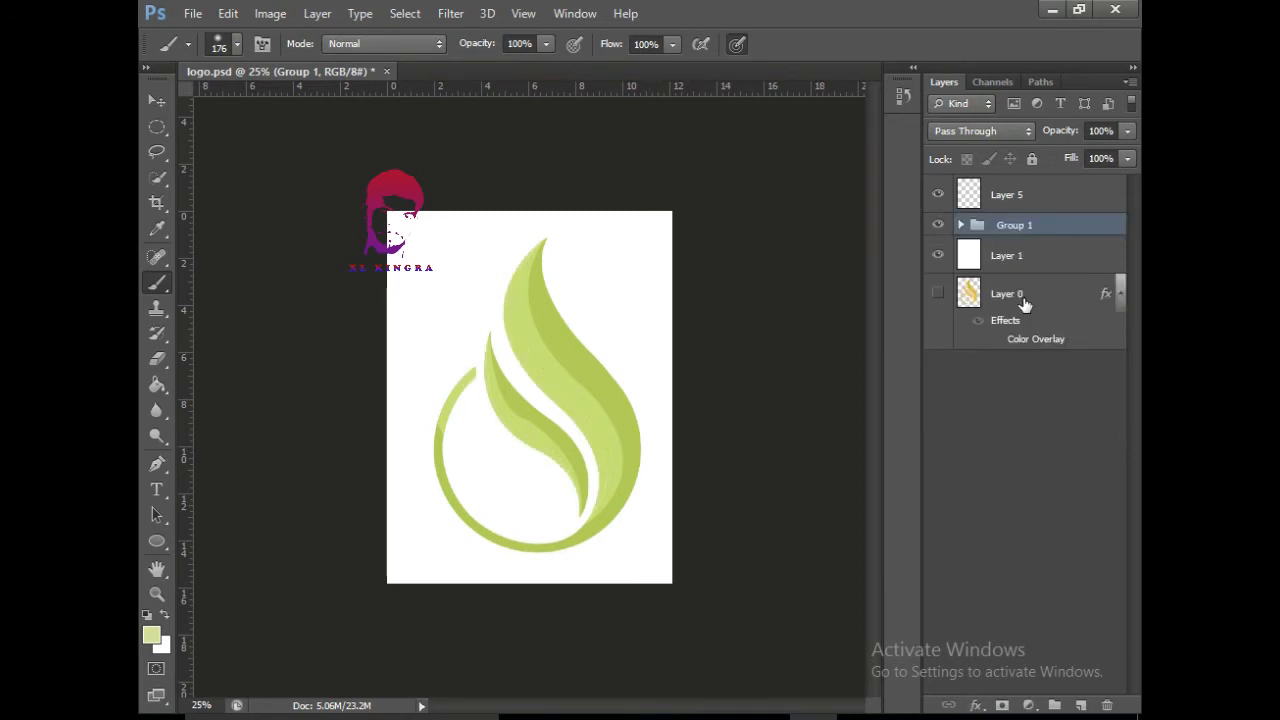
{"action": "left_click", "coordinate": [942, 230]}
{"action": "left_click", "coordinate": [941, 230]}
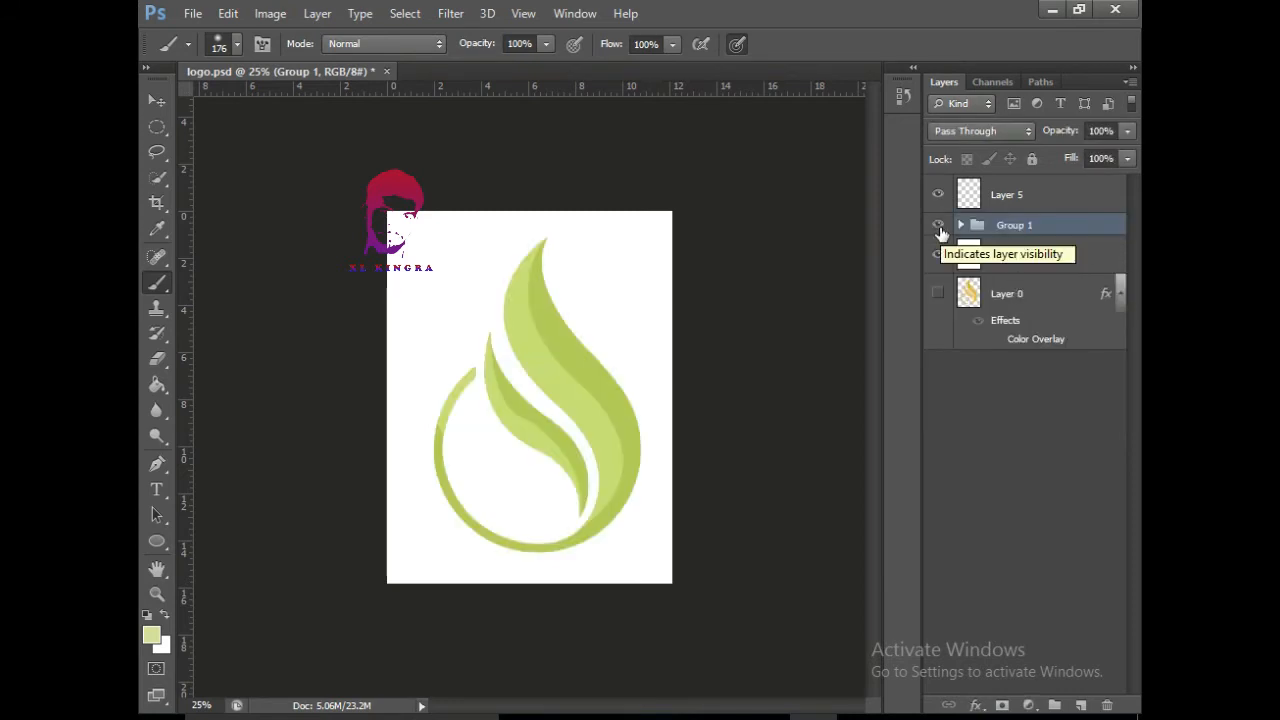
{"action": "key", "text": "ctrl+z"}
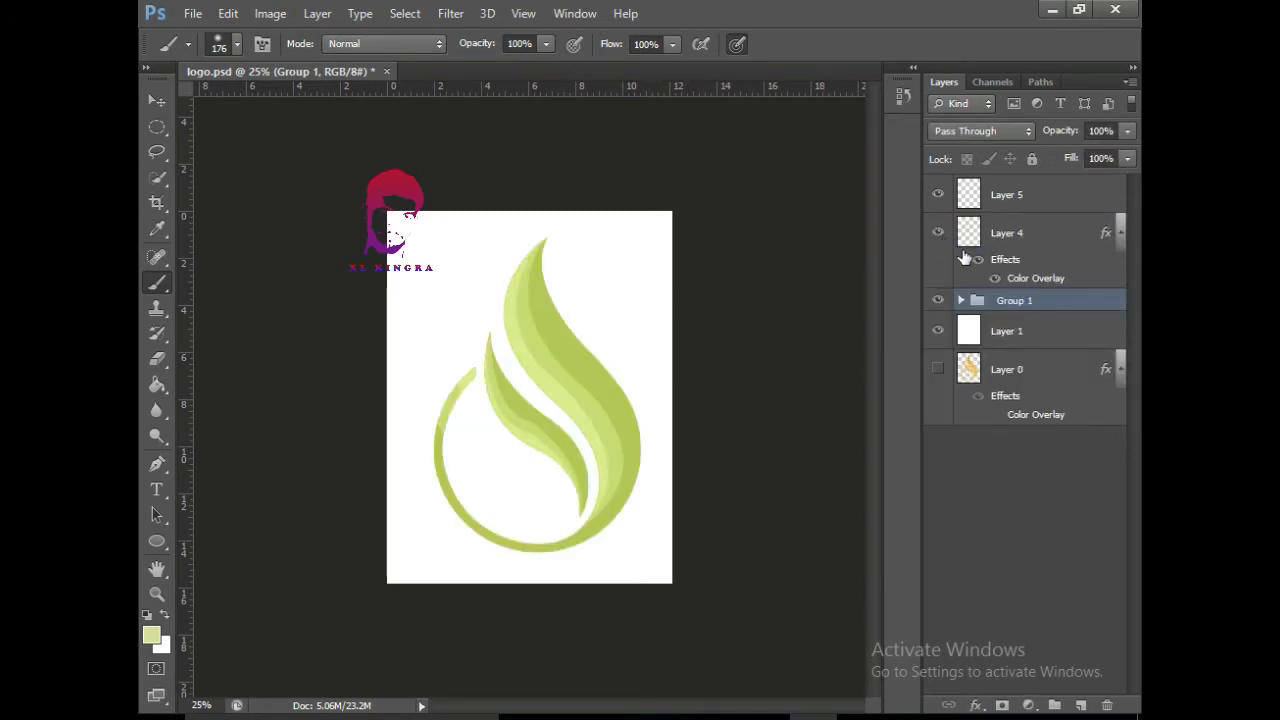
{"action": "key", "text": "alt+ctrl+z"}
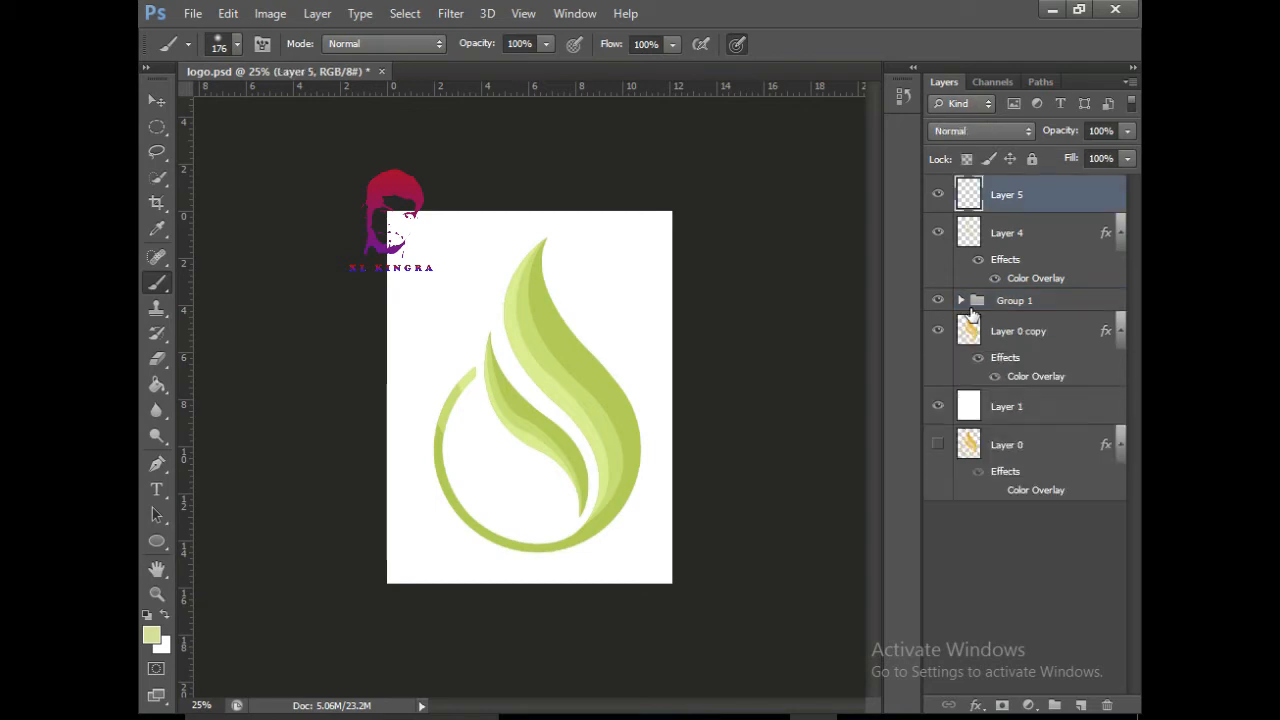
Load the outline of Layer 0 copy as a selection and brush a dark olive green over the tall flame's tip on Layer 5
{"action": "left_click", "coordinate": [969, 331], "text": "ctrl"}
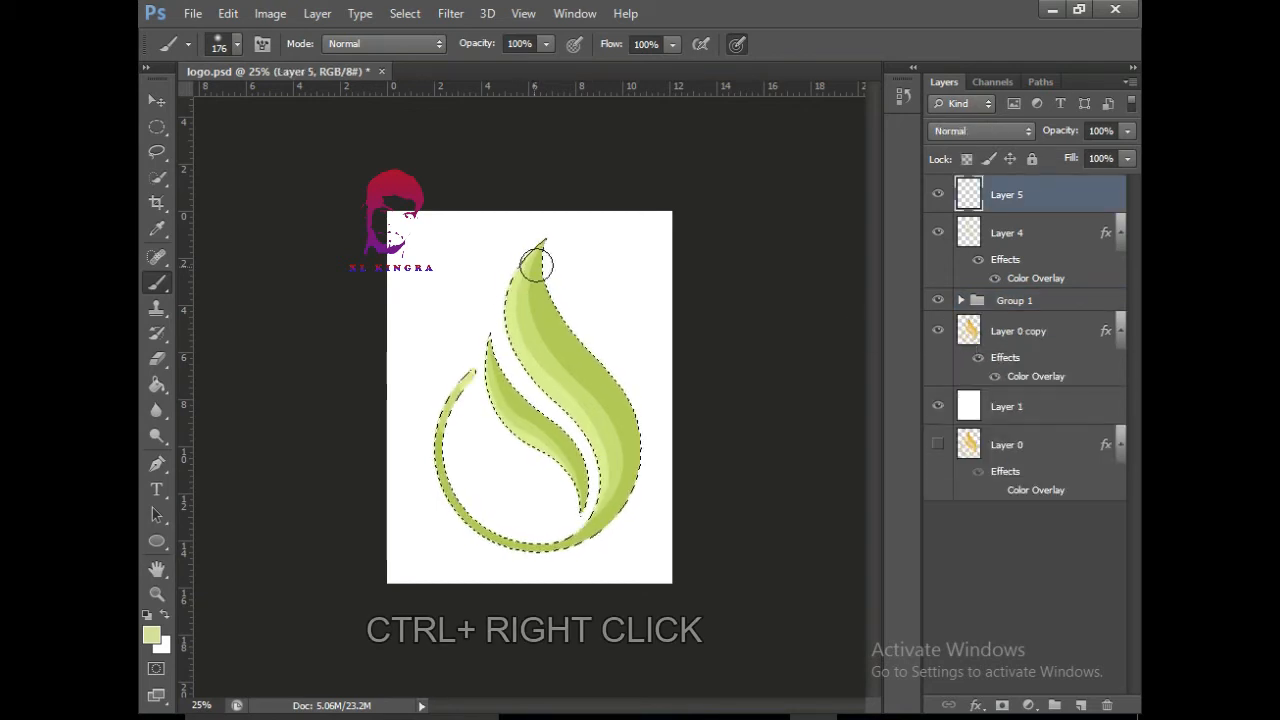
{"action": "left_click", "coordinate": [151, 635]}
{"action": "left_click", "coordinate": [468, 512]}
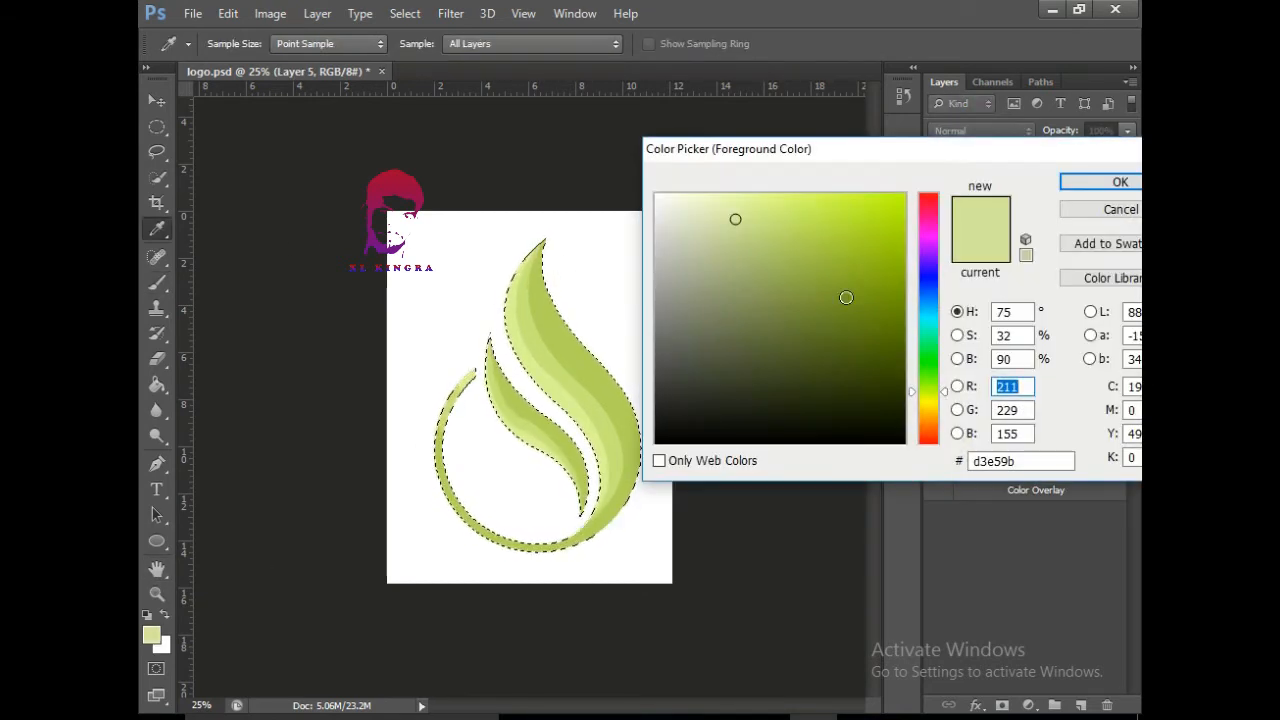
{"action": "left_click", "coordinate": [1117, 181]}
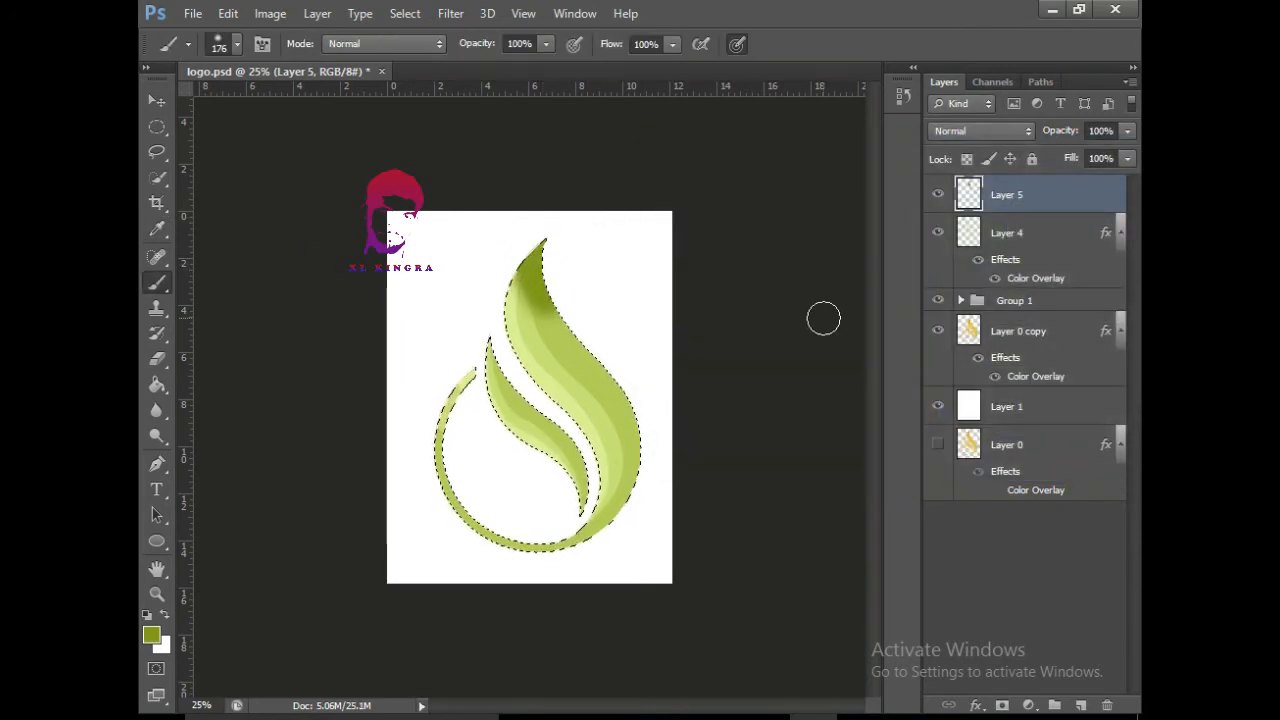
Try the Color Burn blend mode on Layer 5 and undo it together with the olive brushwork
{"action": "left_click", "coordinate": [1024, 136]}
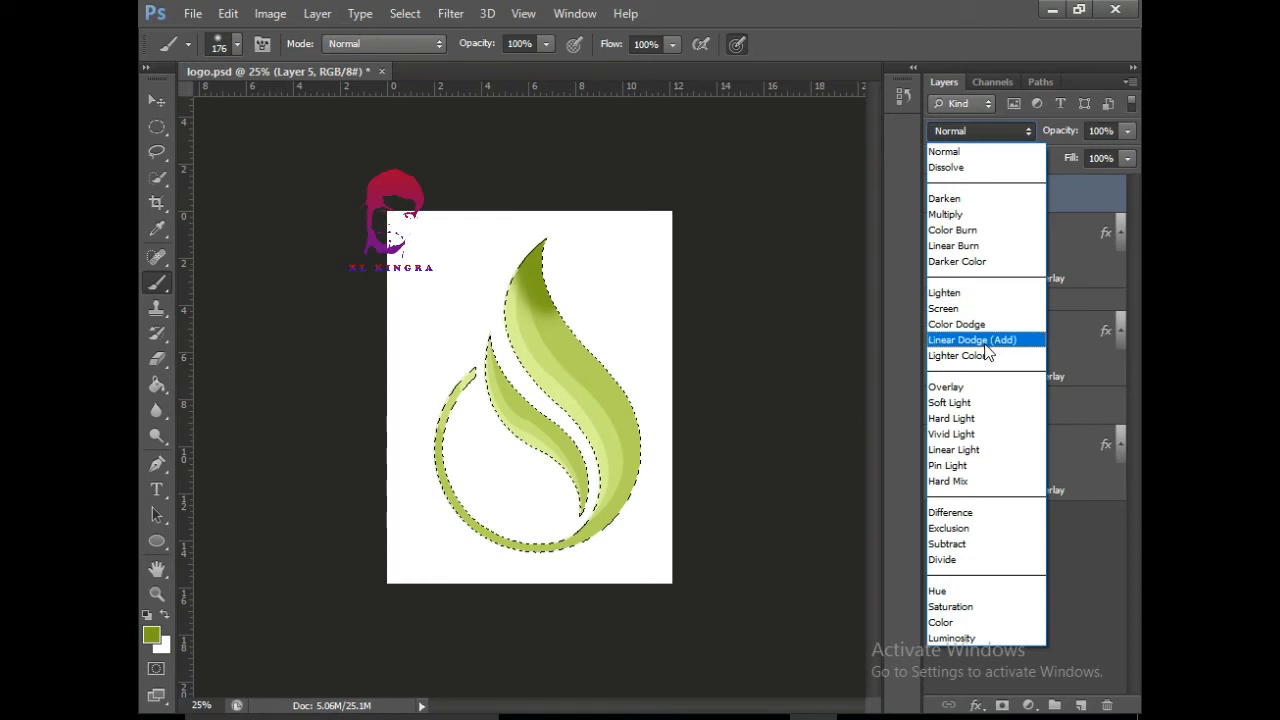
{"action": "left_click", "coordinate": [980, 230]}
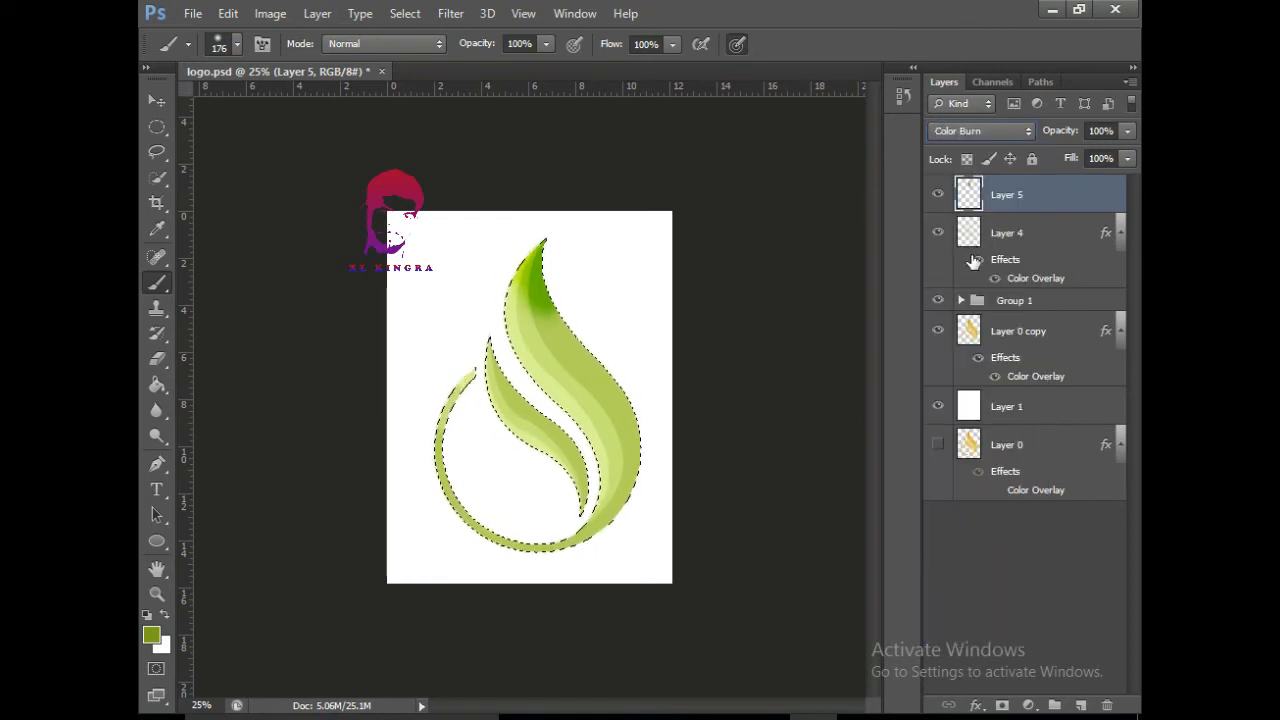
{"action": "key", "text": "ctrl+z"}
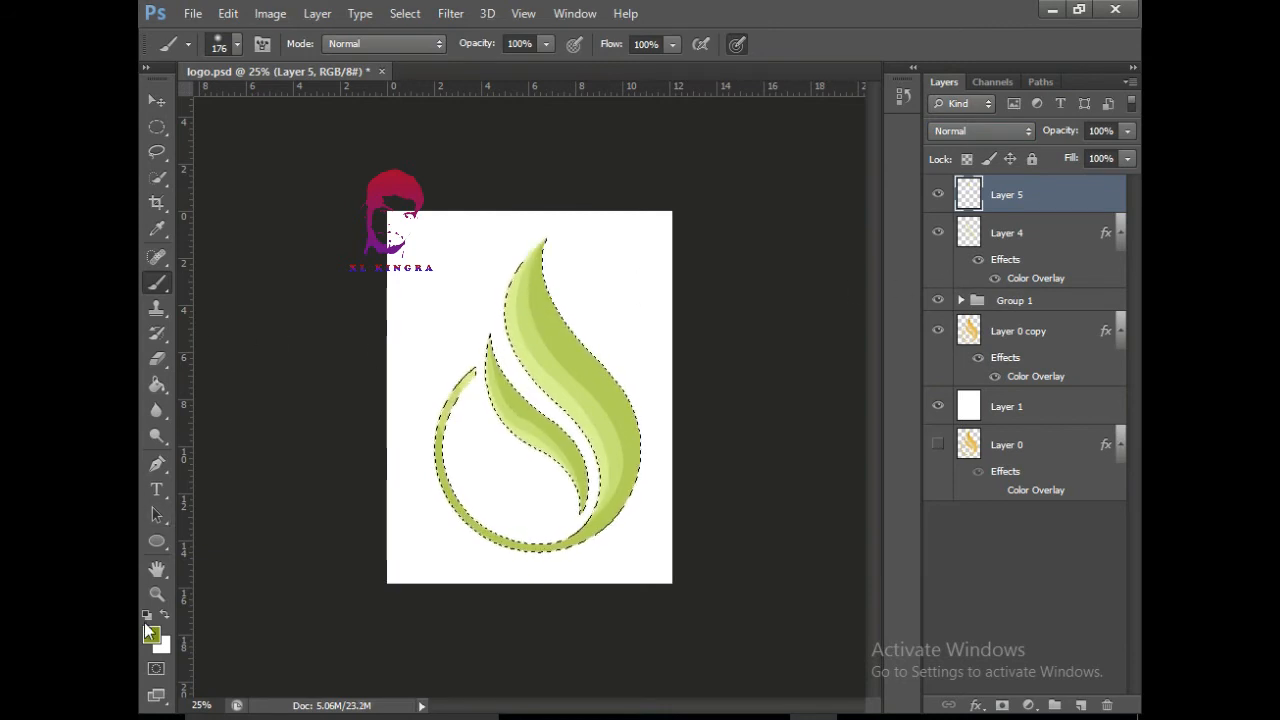
Set the foreground colour to near-black and brush a soft shadow along the right edge of the tall flame's tip
{"action": "left_click", "coordinate": [150, 633]}
{"action": "left_click", "coordinate": [1103, 190]}
{"action": "key", "text": "b"}
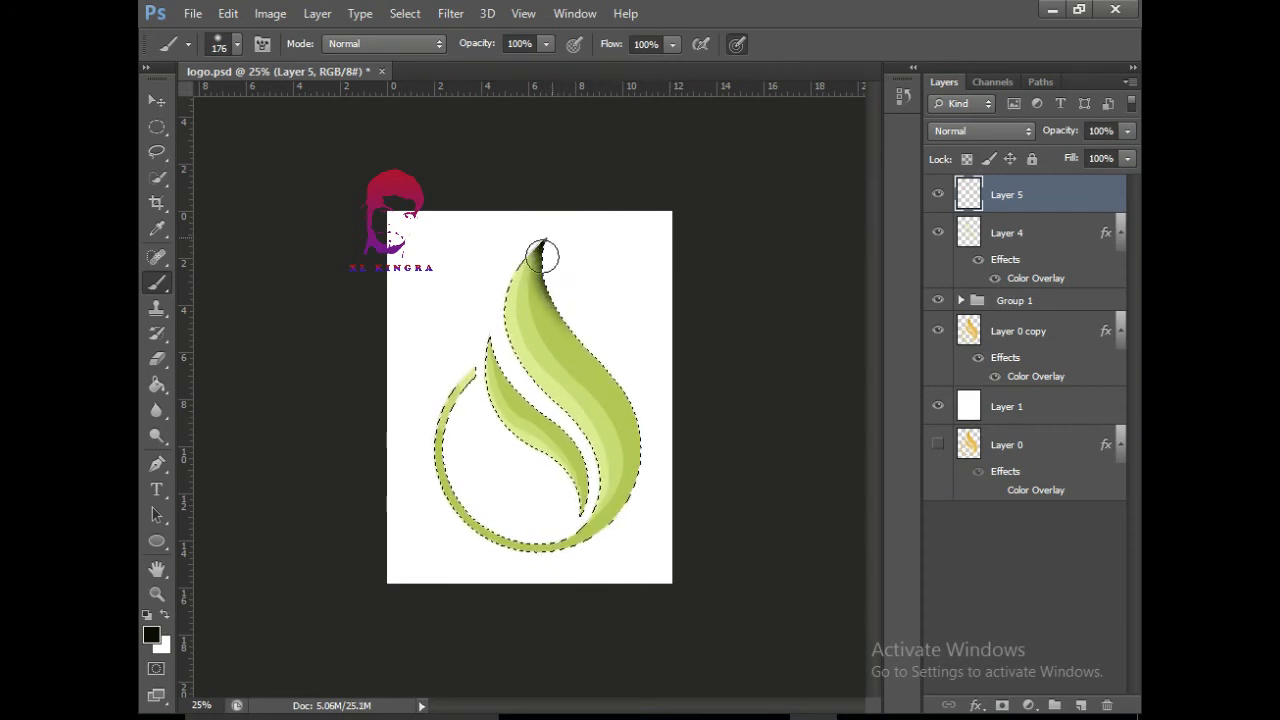
Try the Color Burn and Linear Burn blend modes on Layer 5, and undo them along with the black shadow
{"action": "left_click", "coordinate": [1015, 131]}
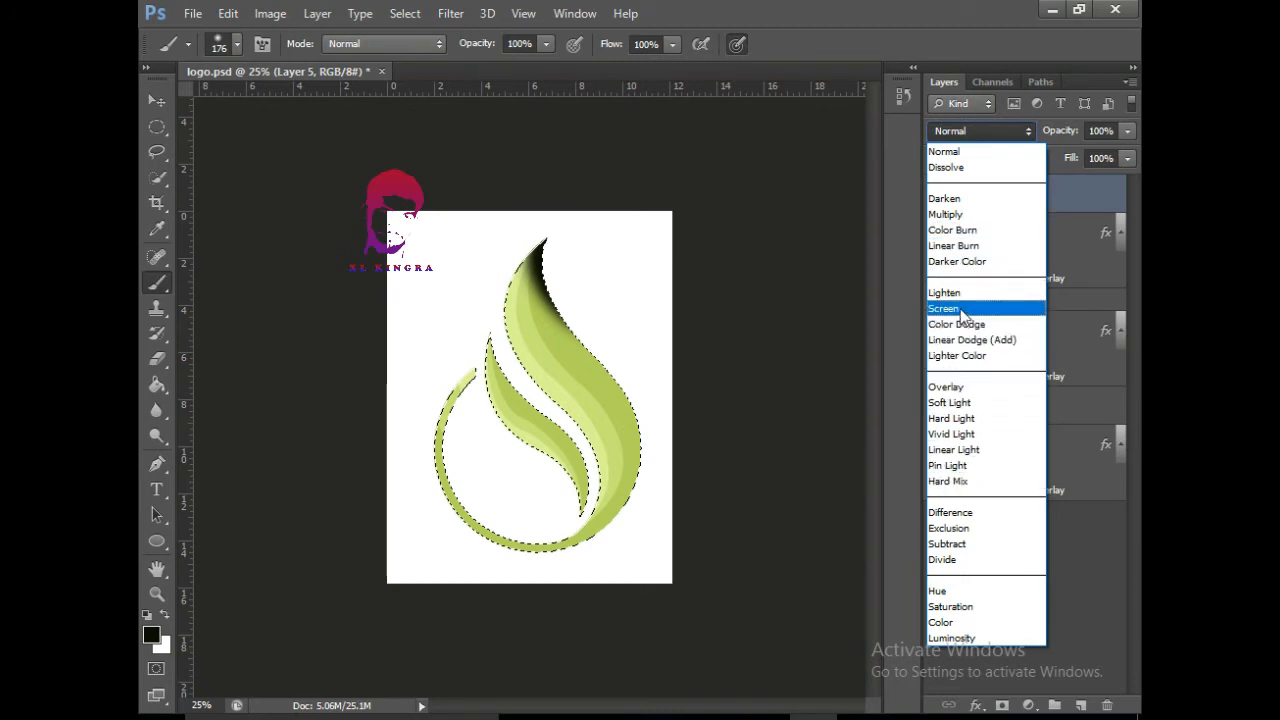
{"action": "left_click", "coordinate": [955, 230]}
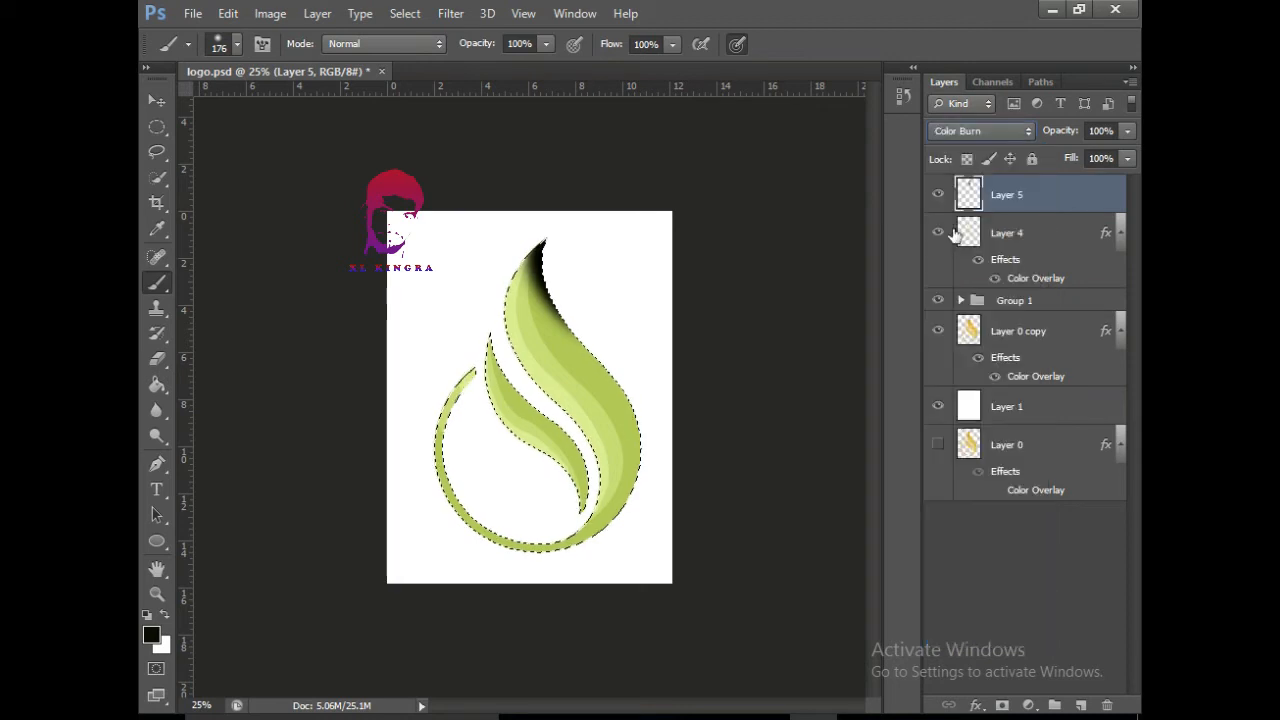
{"action": "key", "text": "ctrl+z"}
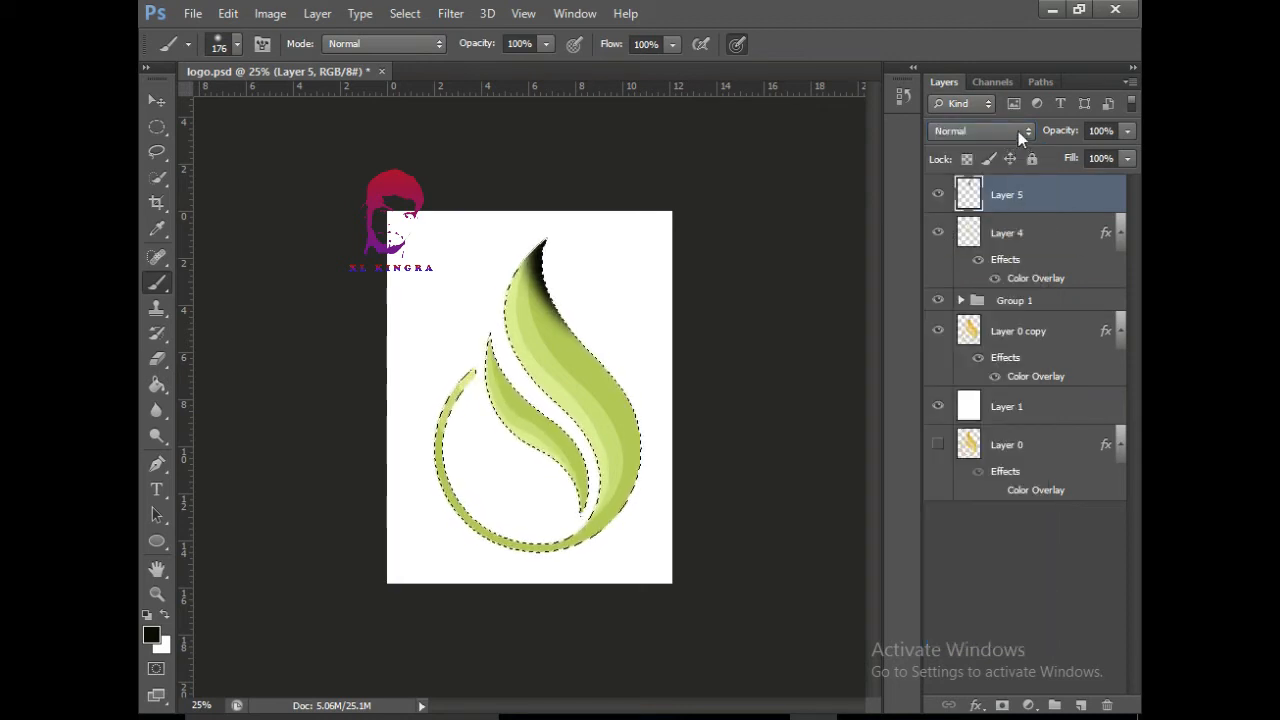
{"action": "left_click", "coordinate": [1018, 131]}
{"action": "left_click", "coordinate": [1002, 246]}
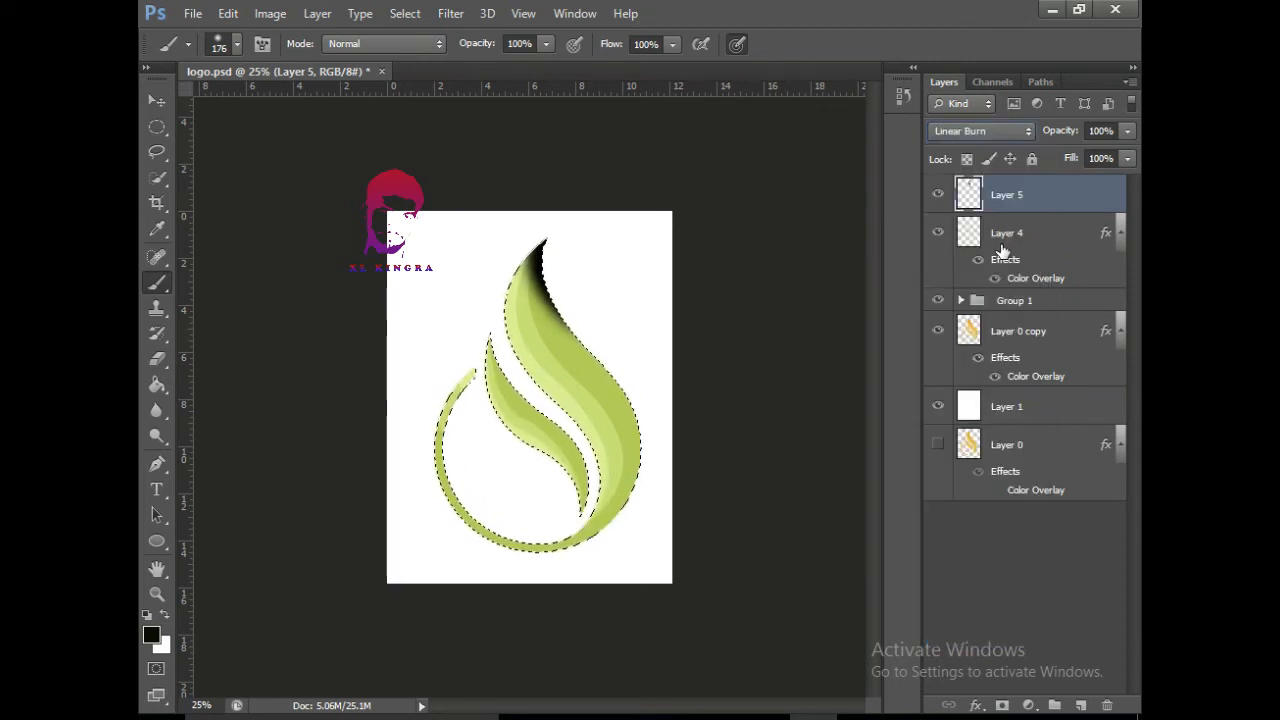
{"action": "key", "text": "ctrl+z"}
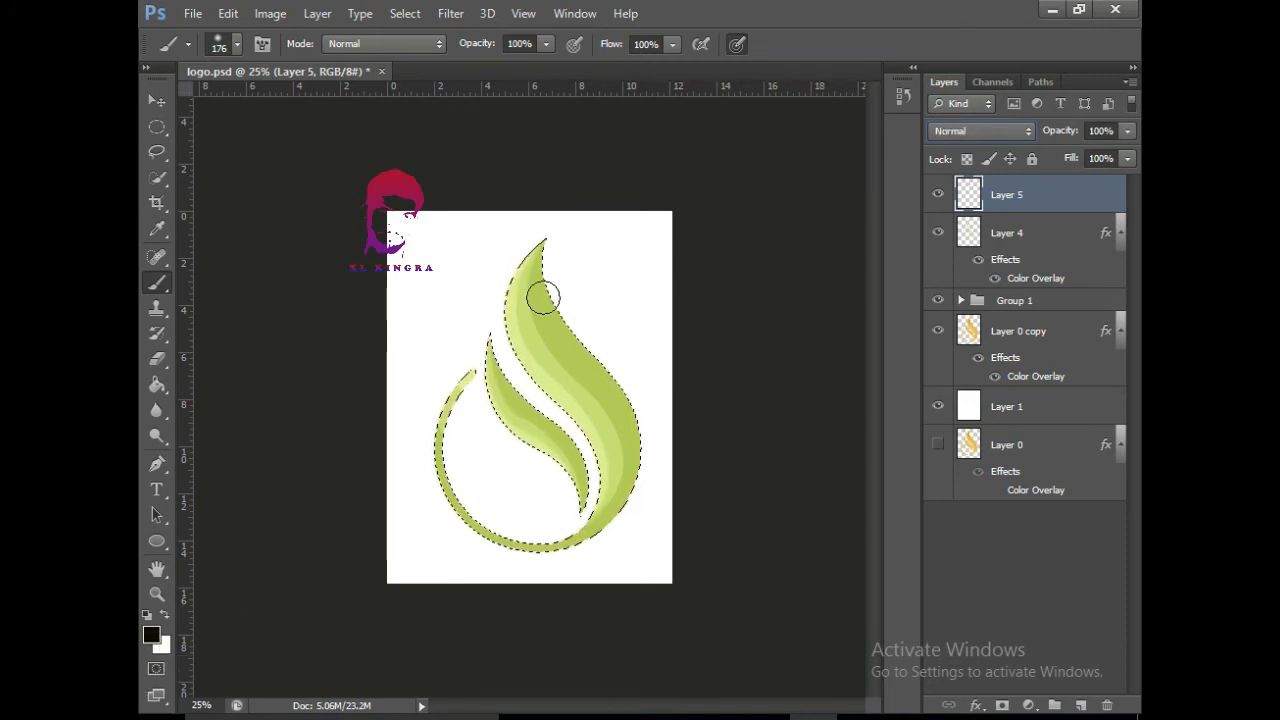
Lower the opacity of Layer 5 to 46% and brush a dark shadow onto the tall flame's tip
{"action": "left_click_drag", "start_coordinate": [1130, 131], "coordinate": [1084, 158]}
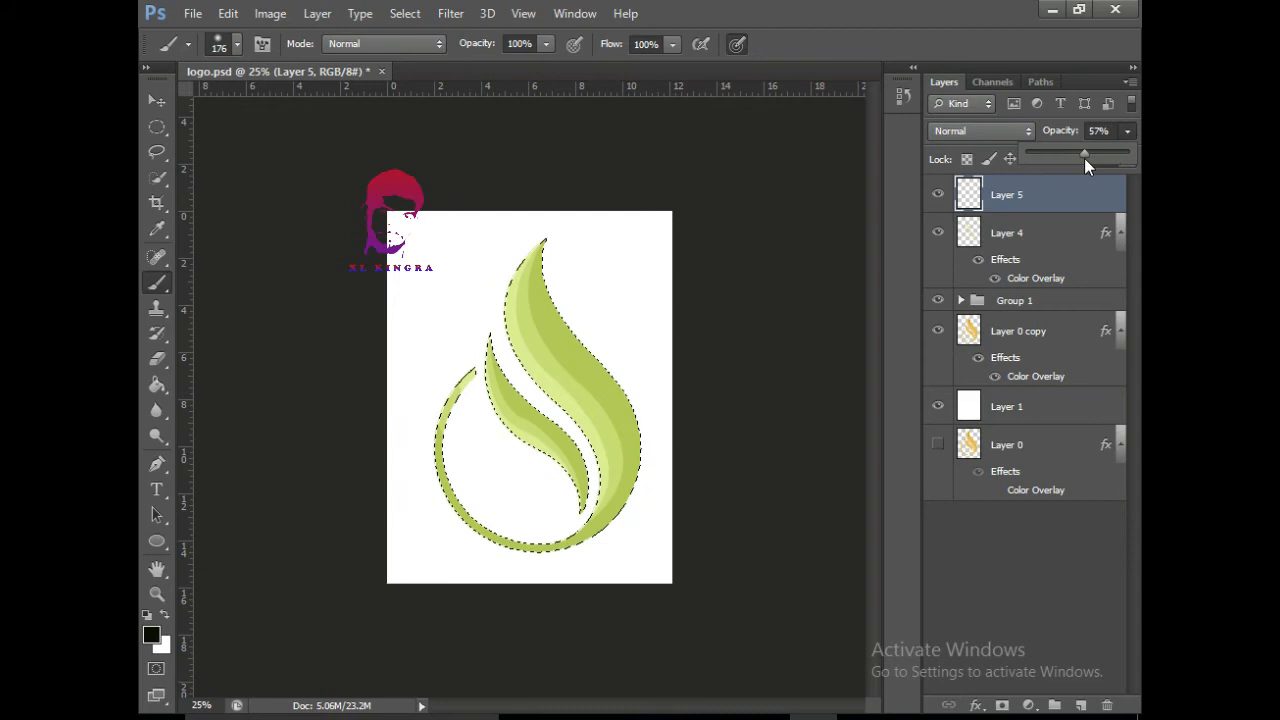
{"action": "left_click", "coordinate": [543, 277]}
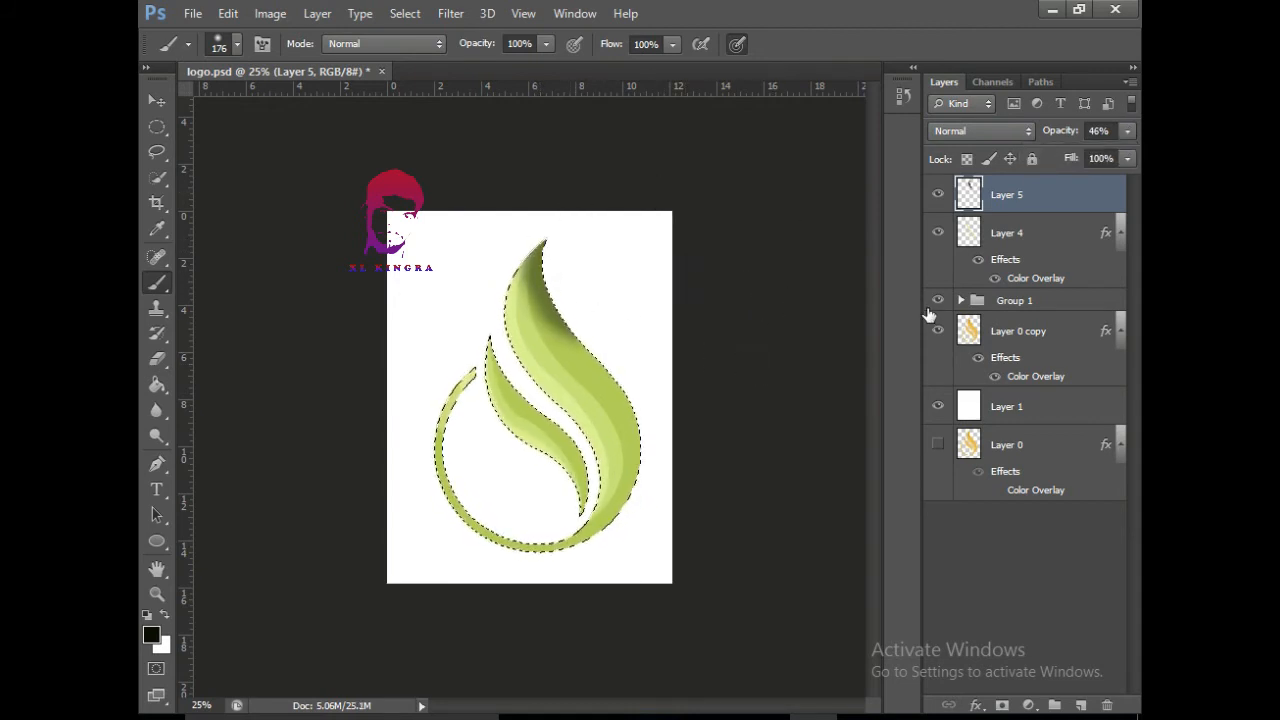
Try the Screen and Linear Burn blend modes on the semi-transparent shadow of Layer 5
{"action": "left_click", "coordinate": [1018, 131]}
{"action": "left_click", "coordinate": [990, 306]}
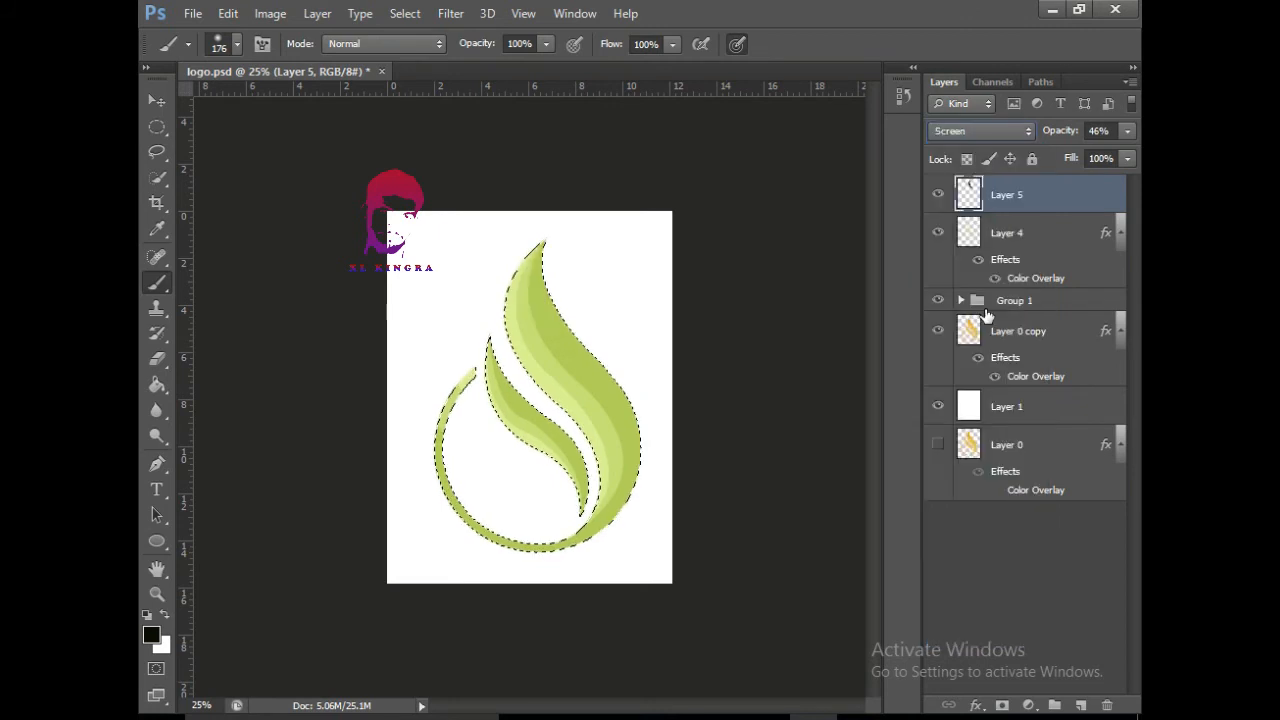
{"action": "key", "text": "0"}
{"action": "key", "text": "ctrl+z"}
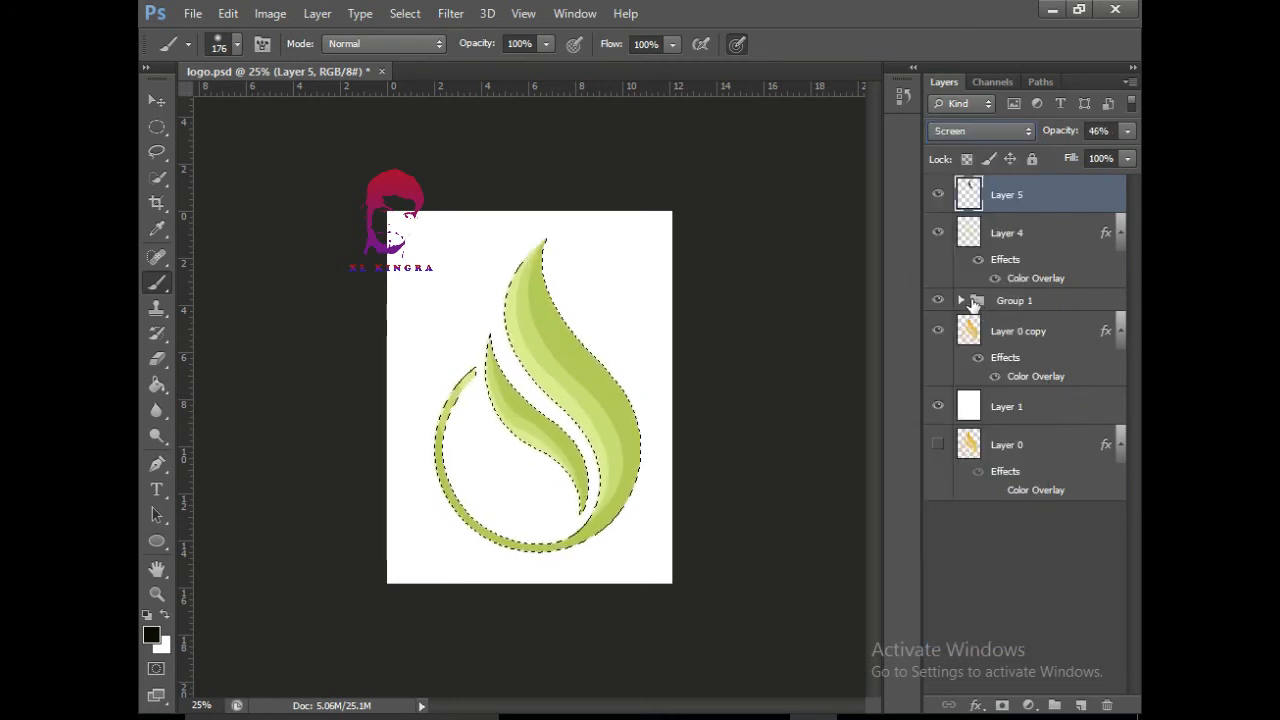
{"action": "left_click", "coordinate": [1000, 132]}
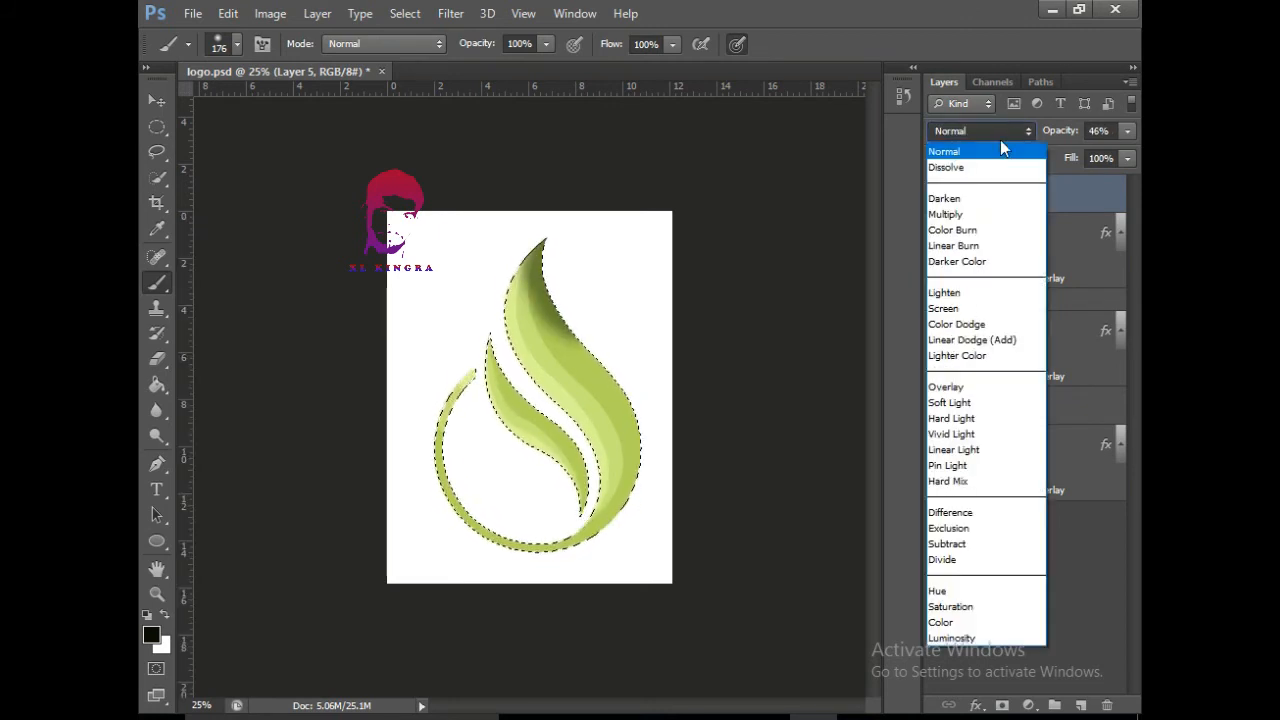
{"action": "left_click", "coordinate": [988, 246]}
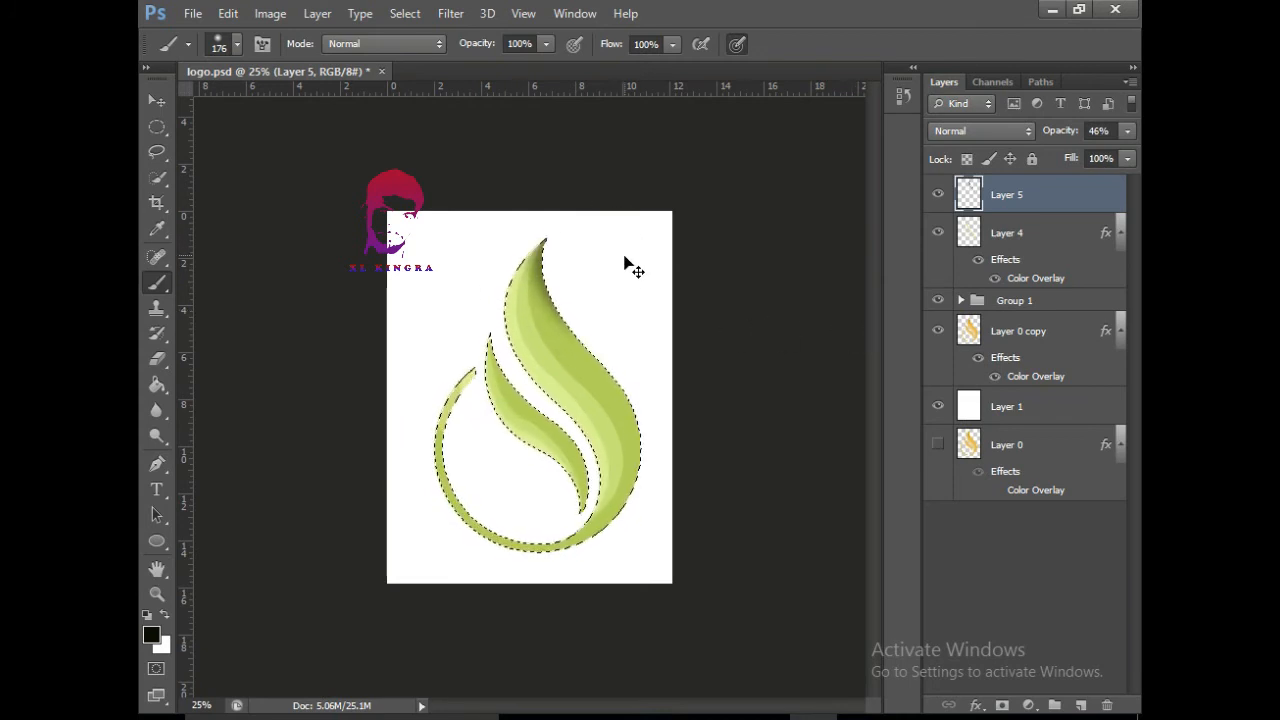
Shade the tall flame's left edge, the small flame's tip and, with the brush reduced to 80, the ring's open end within the restored selection
{"action": "key", "text": "ctrl+d"}
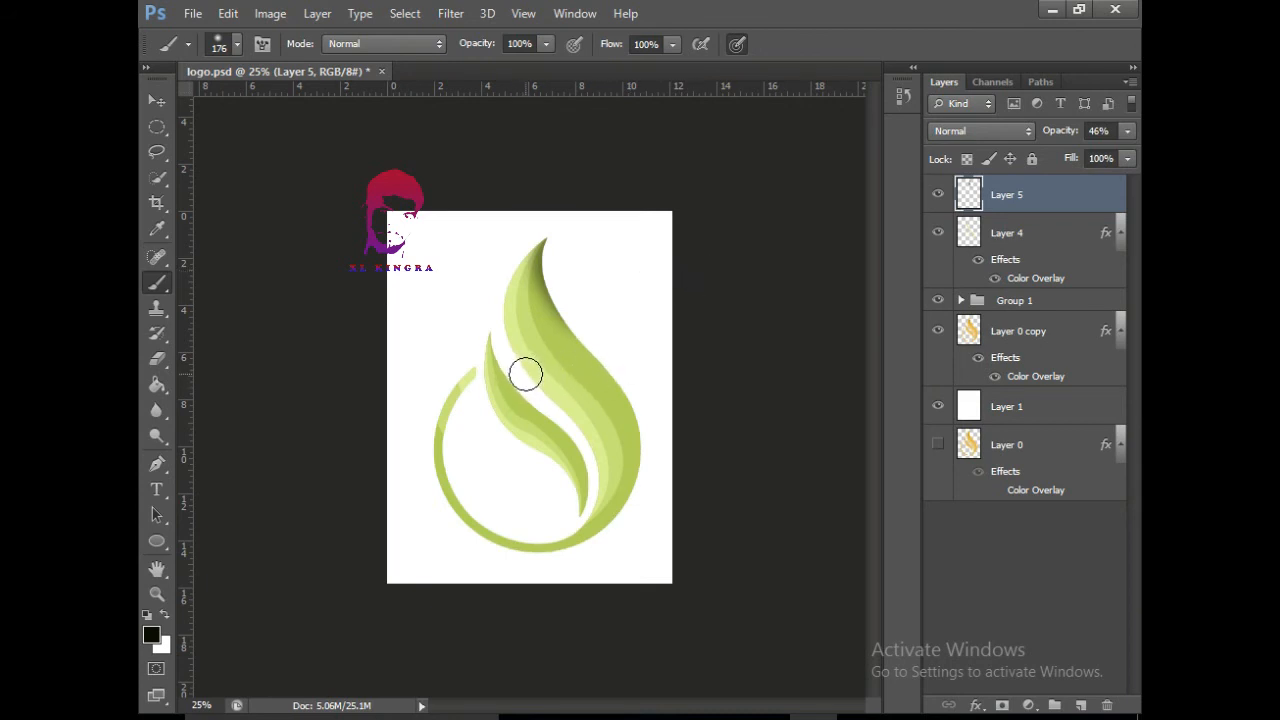
{"action": "key", "text": "ctrl+shift+d"}
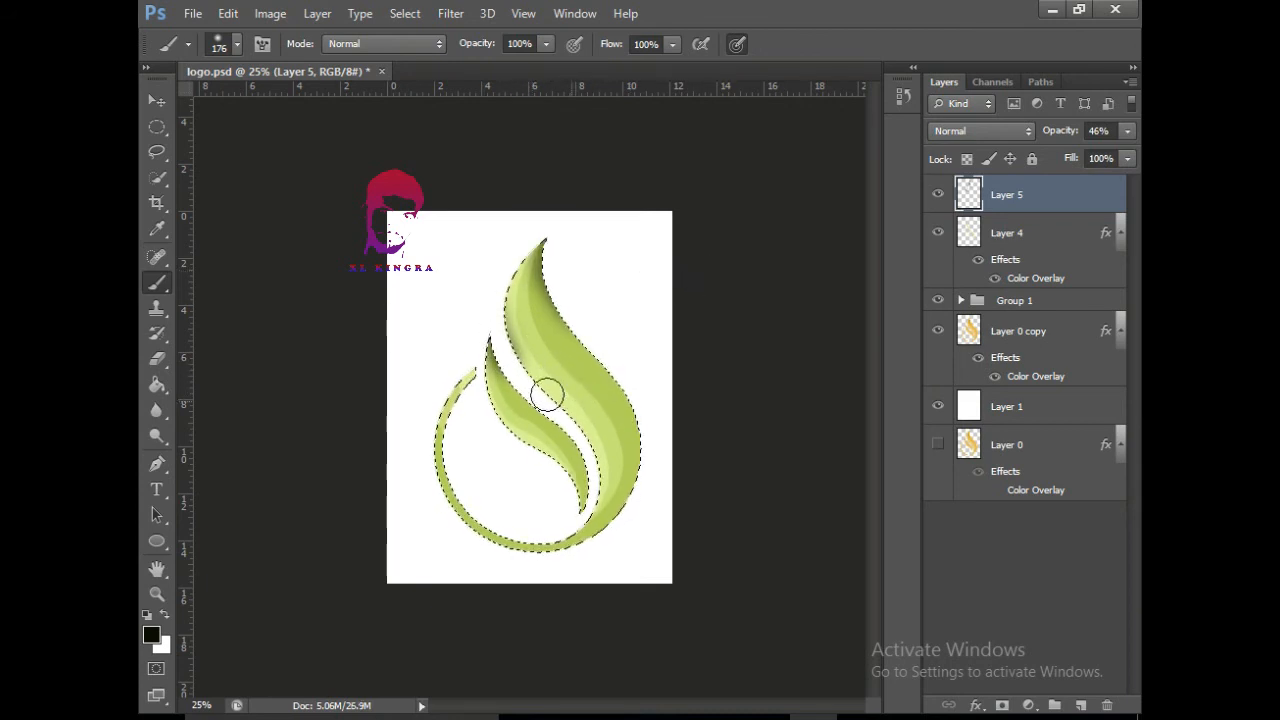
{"action": "key", "text": "bracketleft"}
{"action": "key", "text": "bracketleft"}
{"action": "key", "text": "bracketleft"}
{"action": "key", "text": "bracketleft"}
{"action": "key", "text": "bracketleft"}
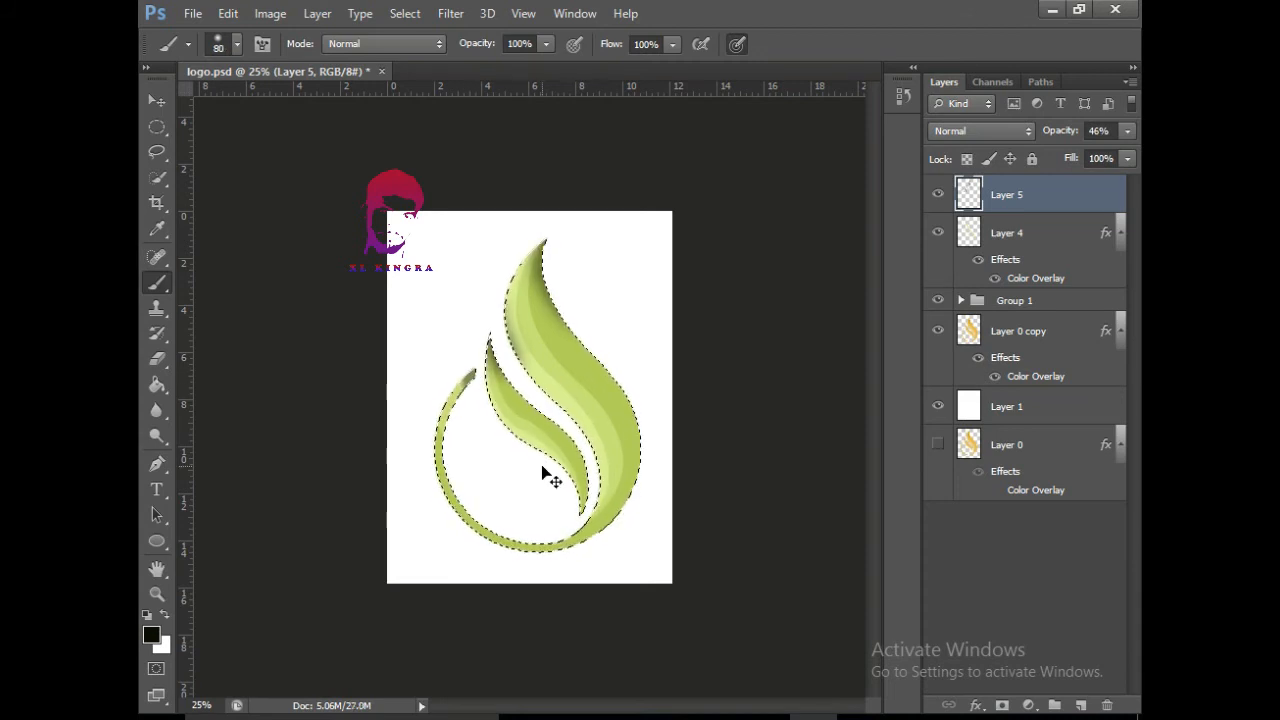
Rework the dark shading at the ring's open end within the restored selection, and deselect
{"action": "key", "text": "ctrl+d"}
{"action": "key", "text": "ctrl+shift+d"}
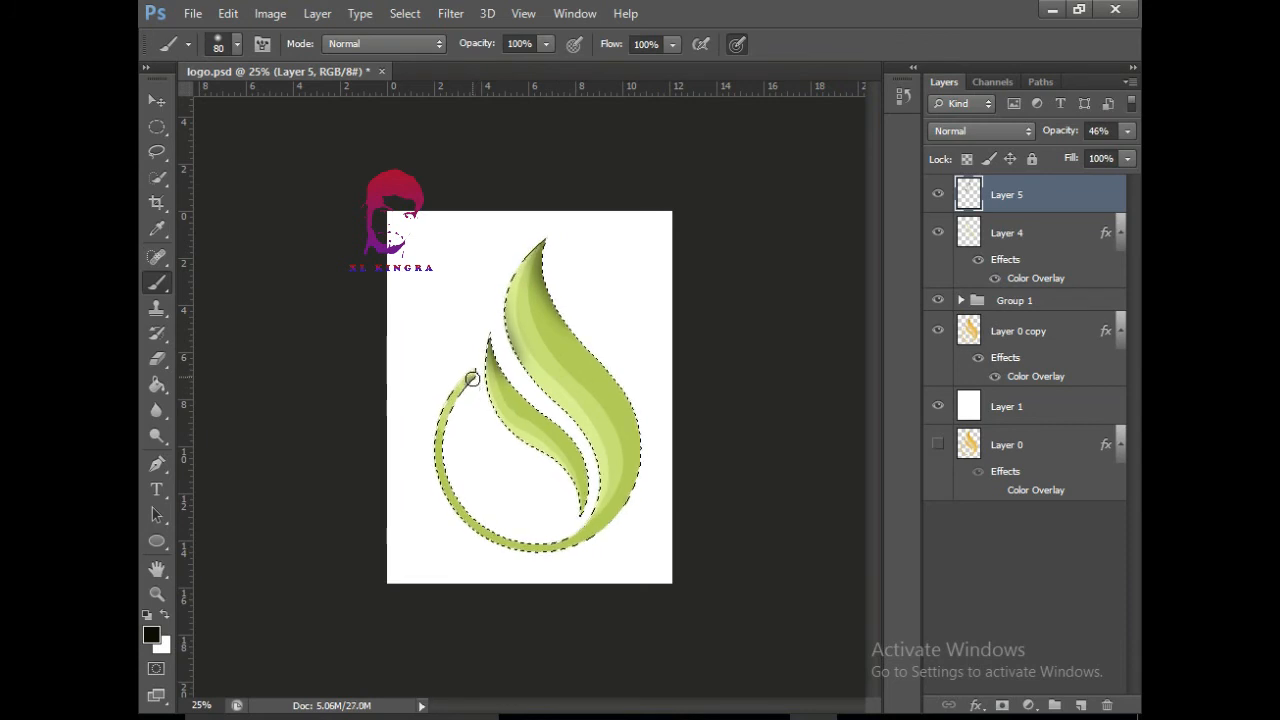
{"action": "key", "text": "ctrl+d"}
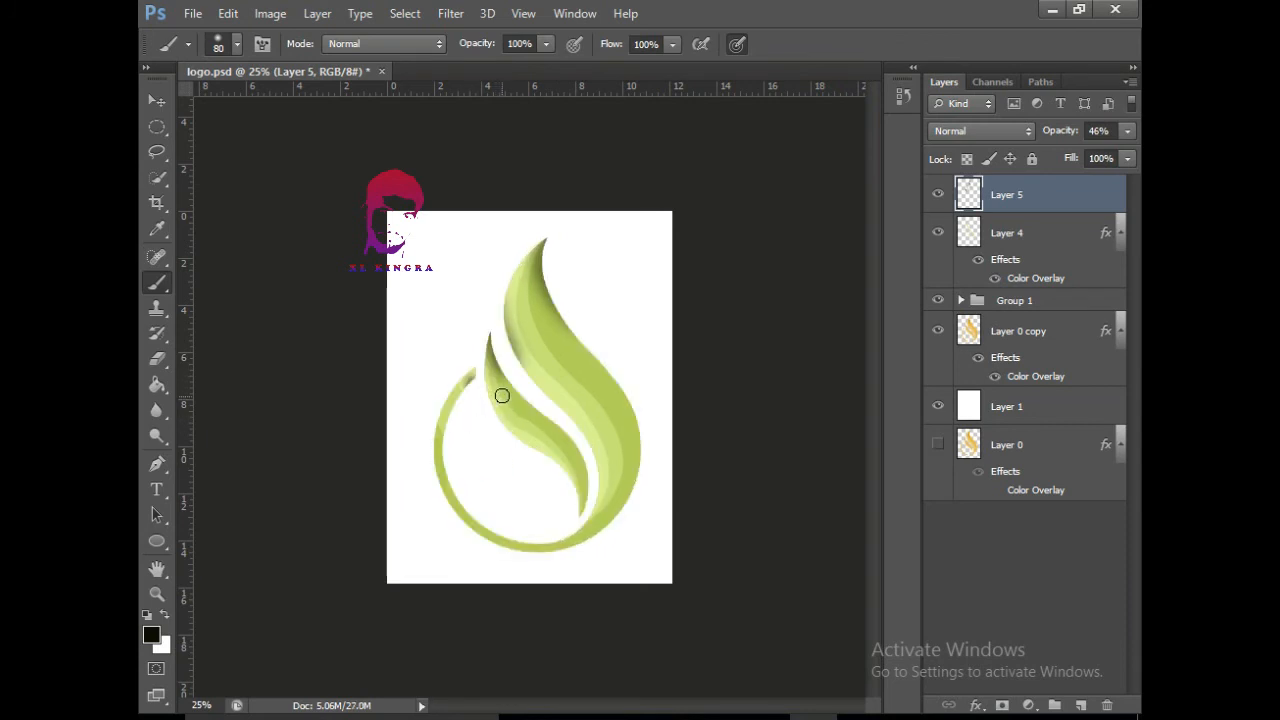
Restore the selection, brush dark shading onto the small flame's tip and the ring's open end, and deselect
{"action": "key", "text": "ctrl+shift+d"}
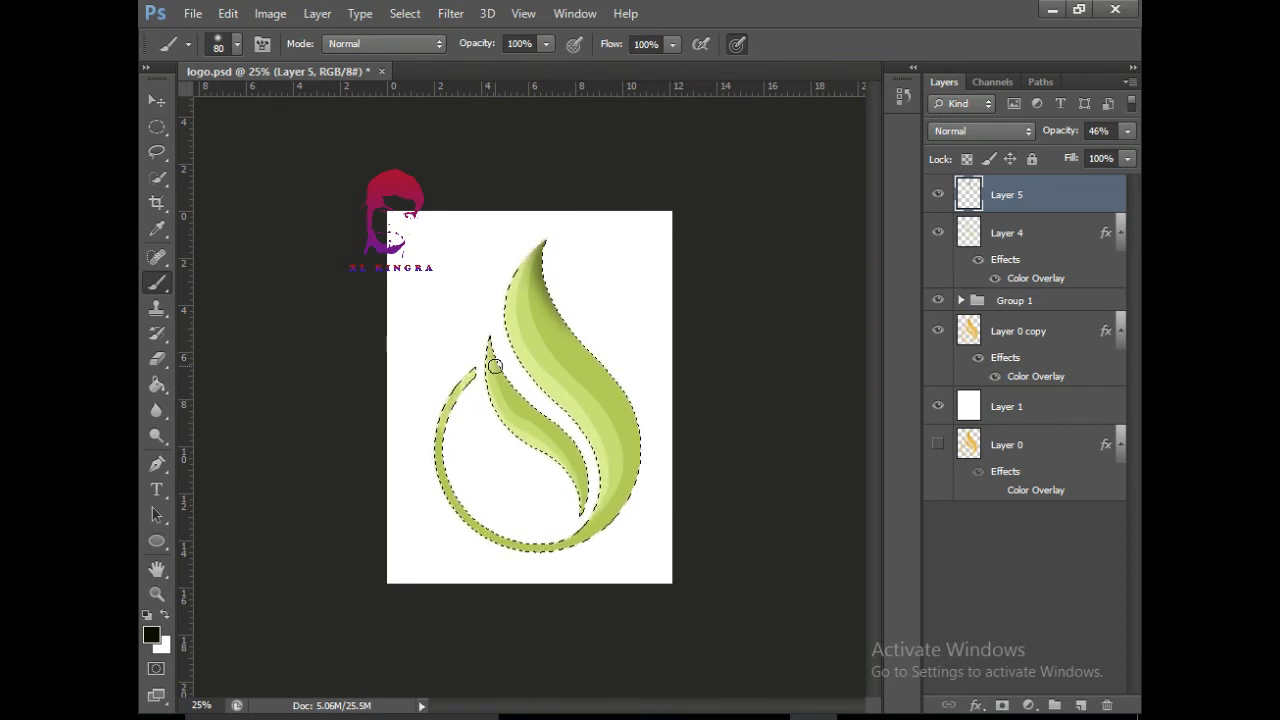
{"action": "left_click_drag", "start_coordinate": [498, 354], "coordinate": [492, 342]}
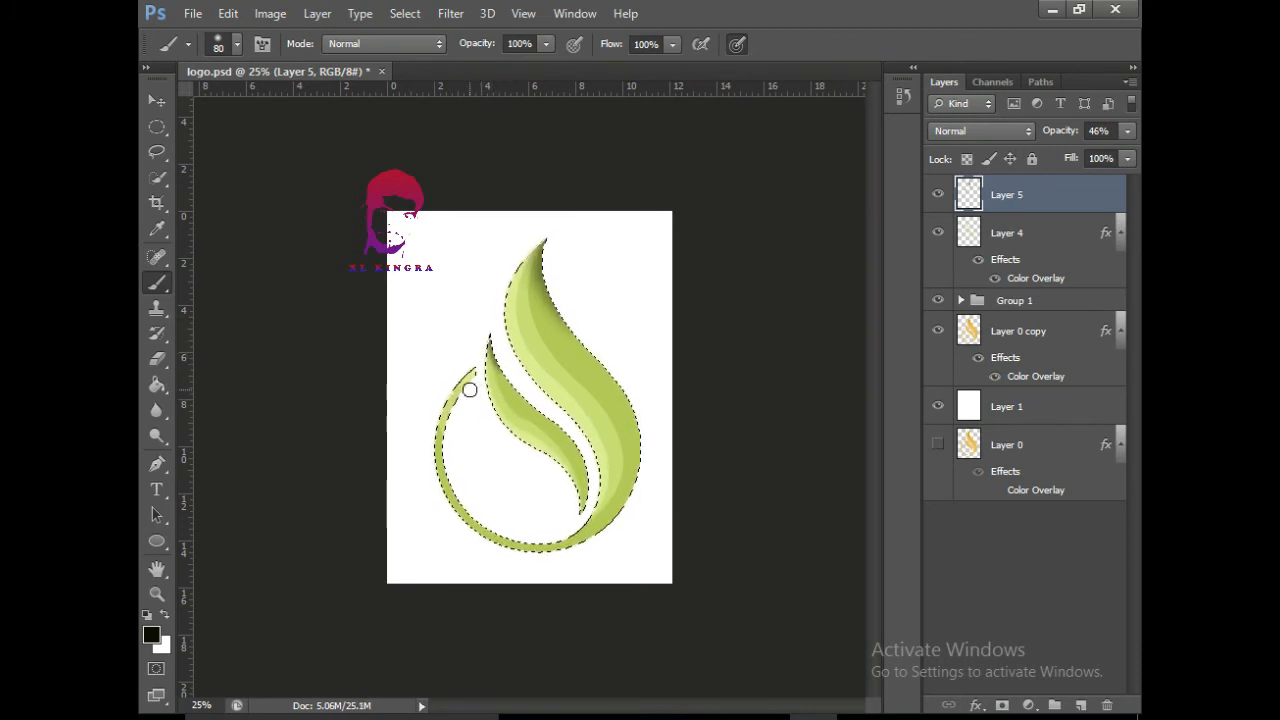
{"action": "left_click_drag", "start_coordinate": [469, 389], "coordinate": [476, 376]}
{"action": "key", "text": "ctrl+d"}
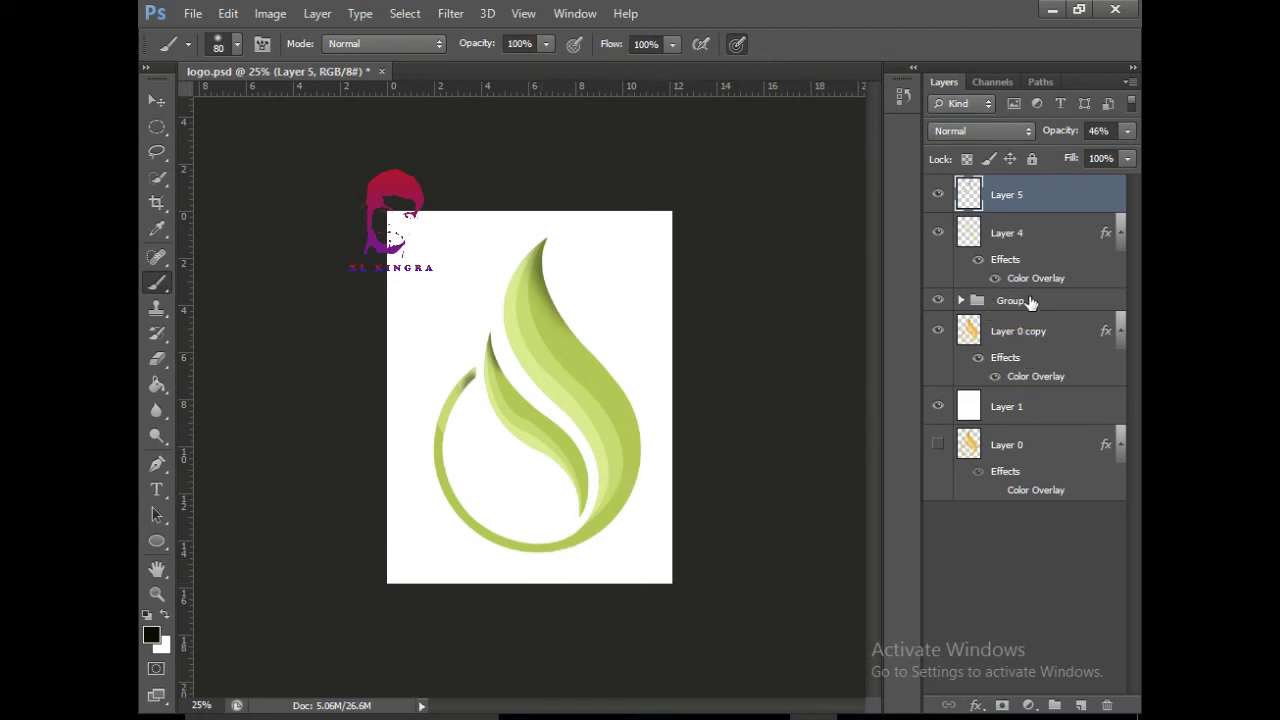
Compare the logo with and without the shading bands in Group 1
{"action": "left_click", "coordinate": [938, 301]}
{"action": "left_click", "coordinate": [938, 301]}
{"action": "left_click", "coordinate": [938, 301]}
{"action": "left_click", "coordinate": [938, 301]}
{"action": "left_click", "coordinate": [938, 301]}
{"action": "left_click", "coordinate": [938, 302]}
{"action": "left_click", "coordinate": [938, 302]}
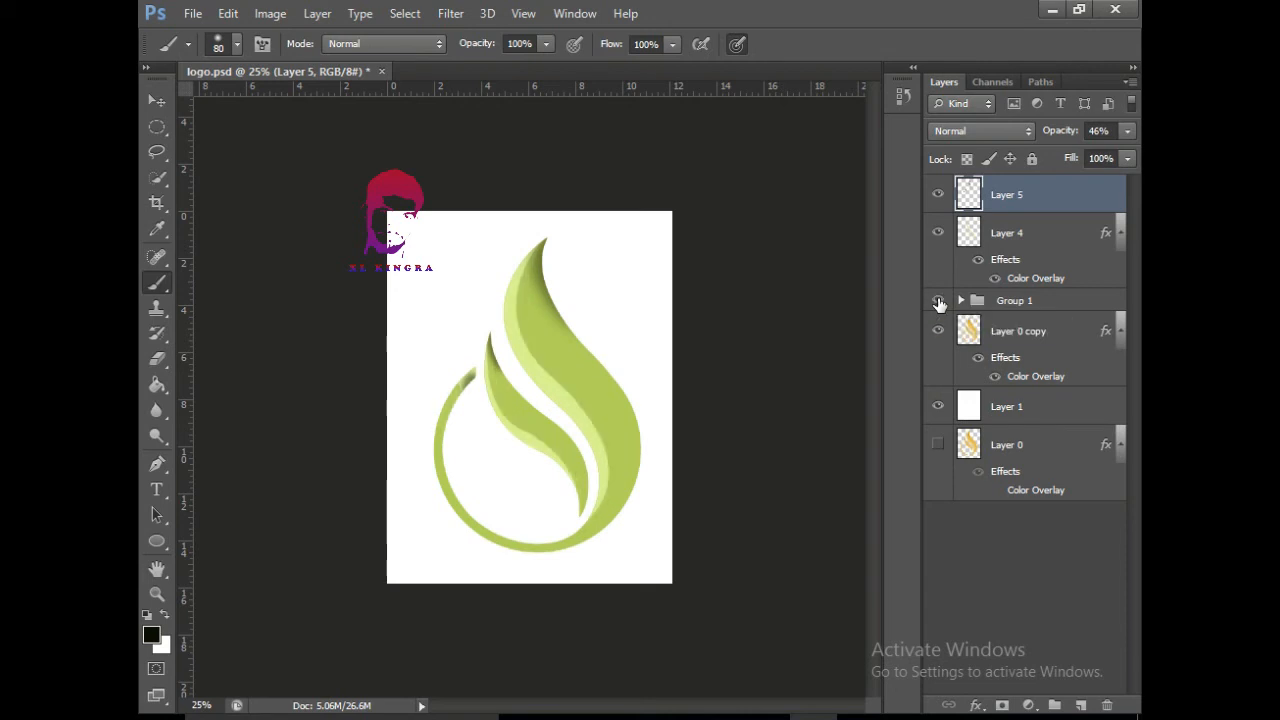
{"action": "left_click", "coordinate": [938, 302]}
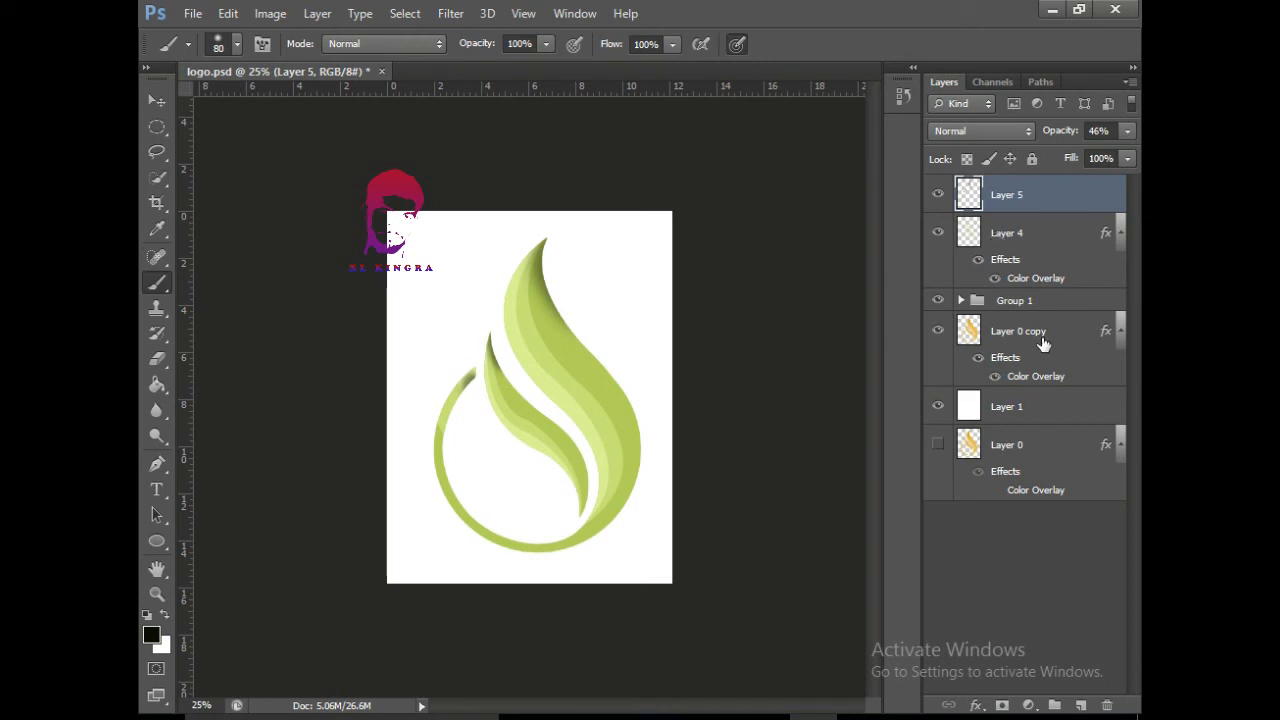
Move Layer 5, Layer 4 and Layer 0 copy into Group 1 and check the group's visibility
{"action": "left_click", "coordinate": [1015, 243], "text": "shift"}
{"action": "left_click_drag", "start_coordinate": [1015, 243], "coordinate": [1013, 311]}
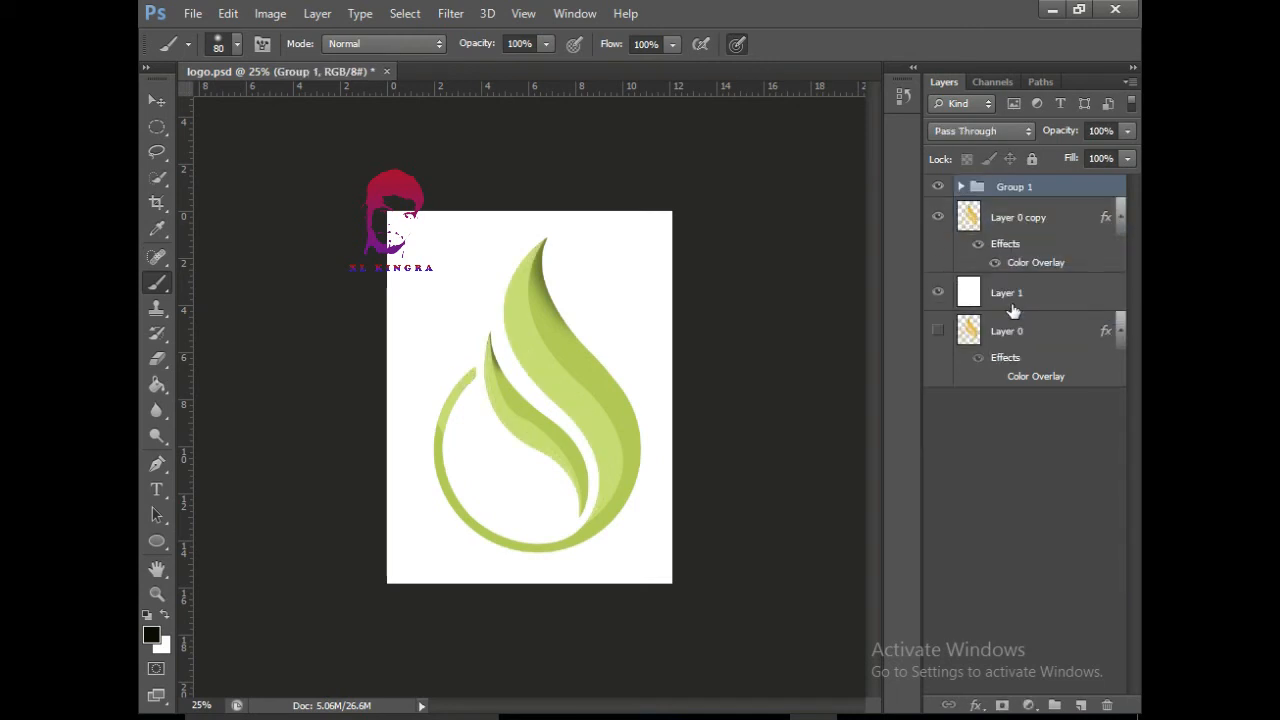
{"action": "left_click_drag", "start_coordinate": [1007, 236], "coordinate": [1012, 197]}
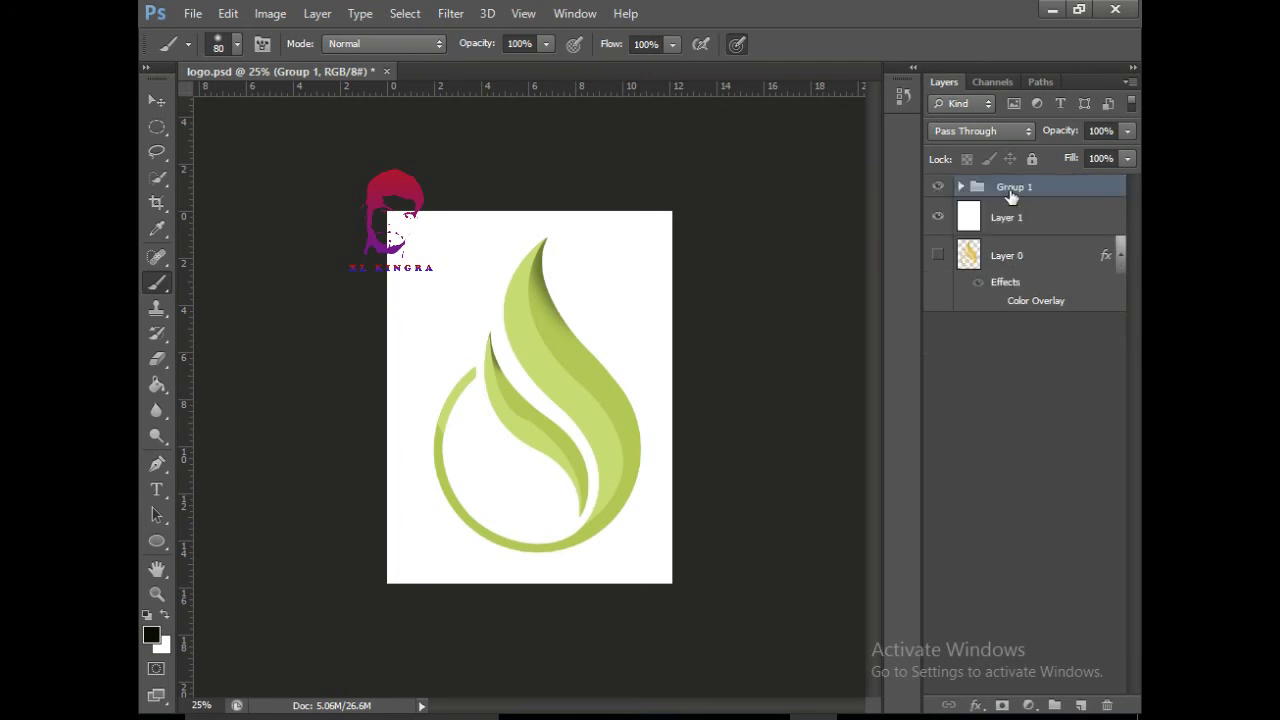
{"action": "left_click", "coordinate": [938, 187]}
Scale Group 1 down proportionally and reposition it on the canvas, leaving more white space beneath the ring
{"action": "key", "text": "v"}
{"action": "mouse_move", "coordinate": [470, 300]}
{"action": "left_mouse_down"}
{"action": "mouse_move", "coordinate": [482, 315]}
{"action": "mouse_move", "coordinate": [478, 392]}
{"action": "left_mouse_up"}
{"action": "key", "text": "ctrl+t"}
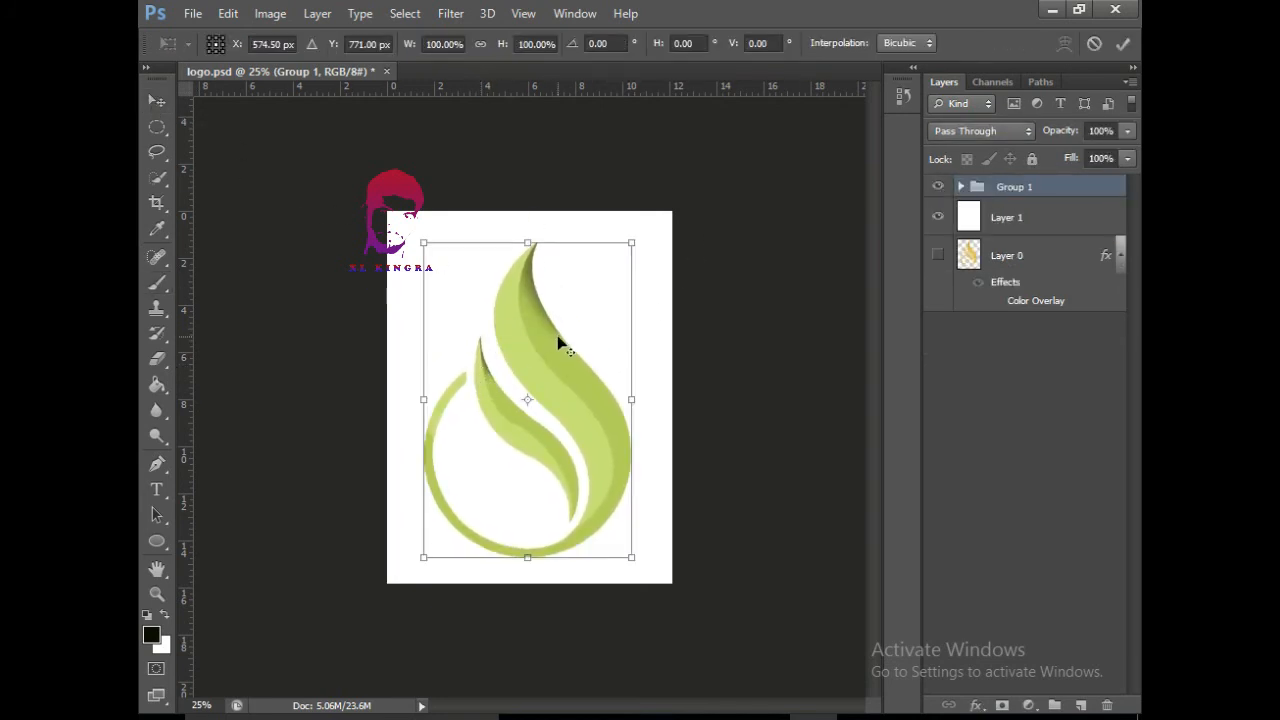
{"action": "left_click_drag", "start_coordinate": [635, 243], "coordinate": [614, 267]}
{"action": "left_click", "coordinate": [1121, 42]}
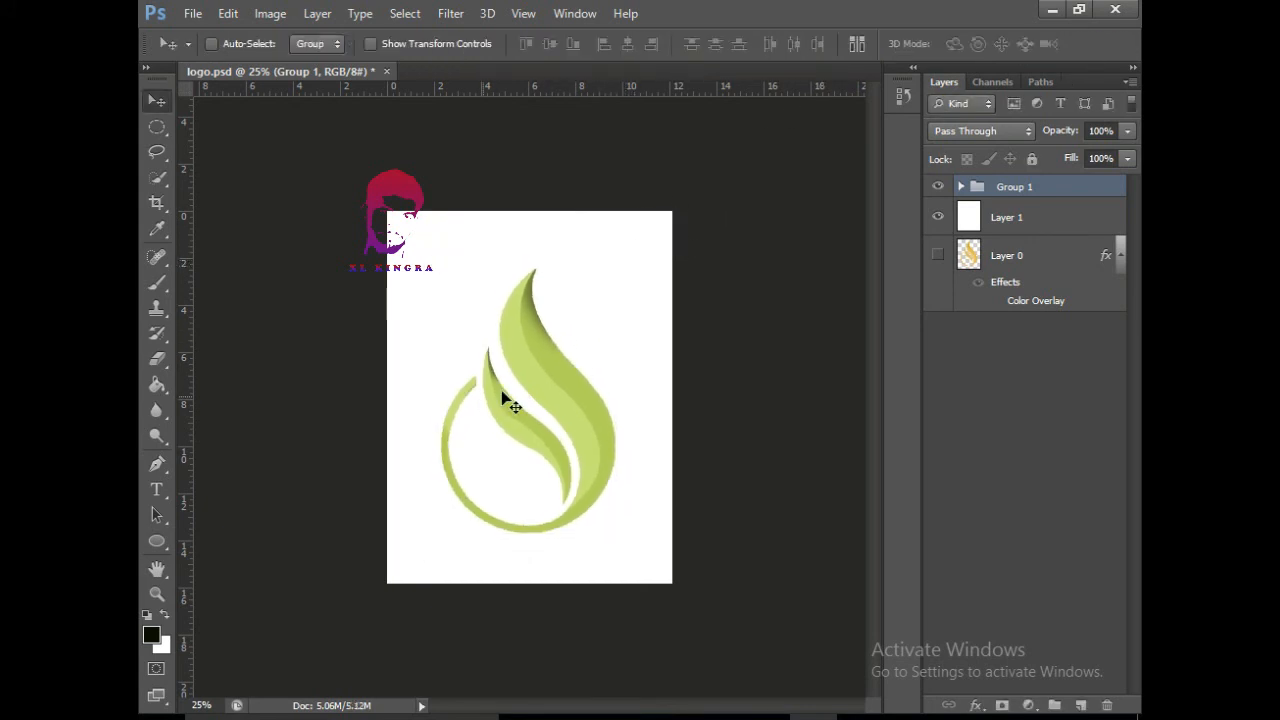
{"action": "left_click_drag", "start_coordinate": [508, 400], "coordinate": [530, 374]}
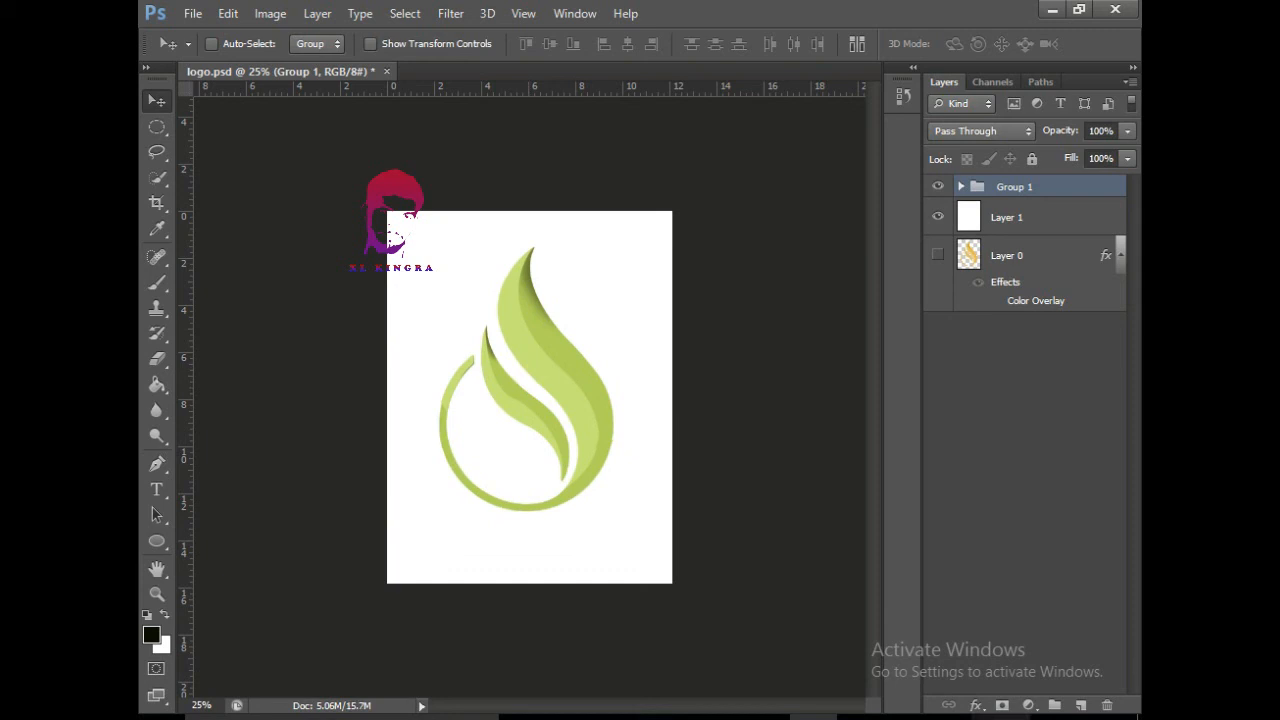
Add a new layer above Group 1, try a dark dab below the ring with a 102 px soft brush, and undo the dab
{"action": "left_click", "coordinate": [1080, 705]}
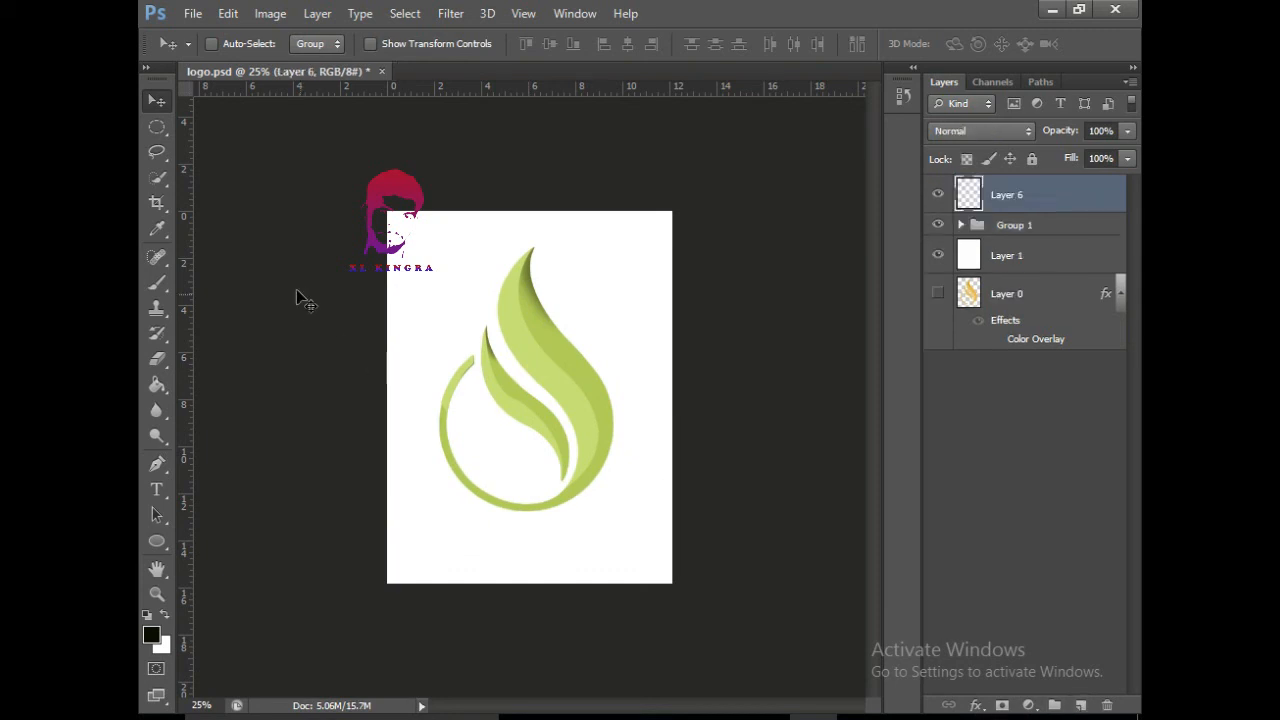
{"action": "left_click", "coordinate": [157, 281]}
{"action": "left_click", "coordinate": [237, 44]}
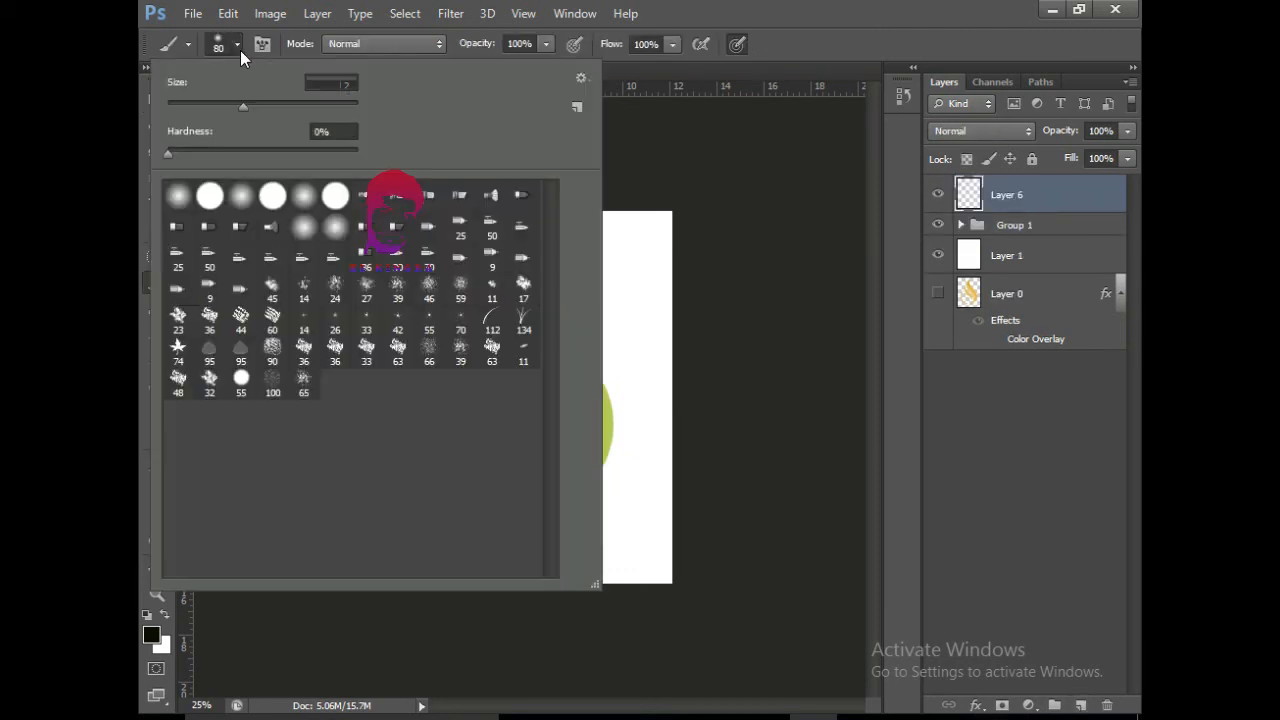
{"action": "left_click", "coordinate": [264, 107]}
{"action": "key", "text": "Return"}
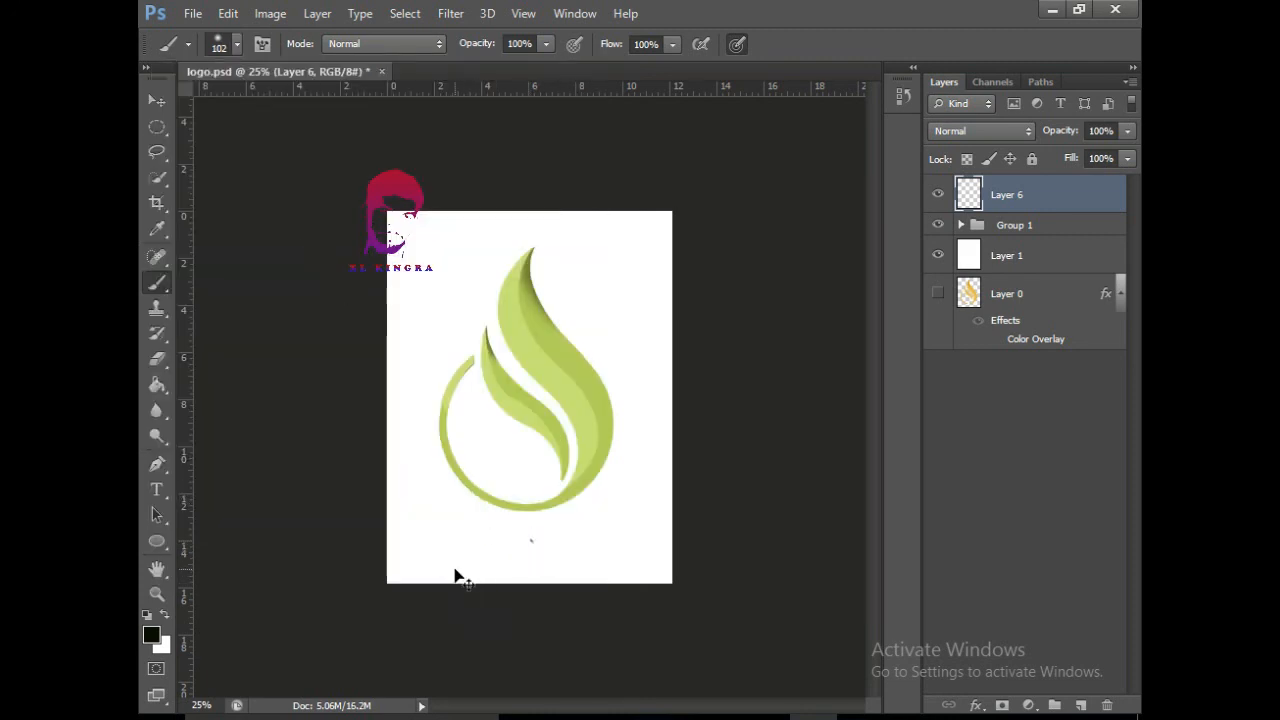
{"action": "key", "text": "ctrl+z"}
{"action": "key", "text": "ctrl+z"}
Enlarge the soft brush to 463 px and paint a short dark stroke beneath the ring on Layer 6
{"action": "left_click", "coordinate": [237, 45]}
{"action": "left_click_drag", "start_coordinate": [281, 106], "coordinate": [335, 106]}
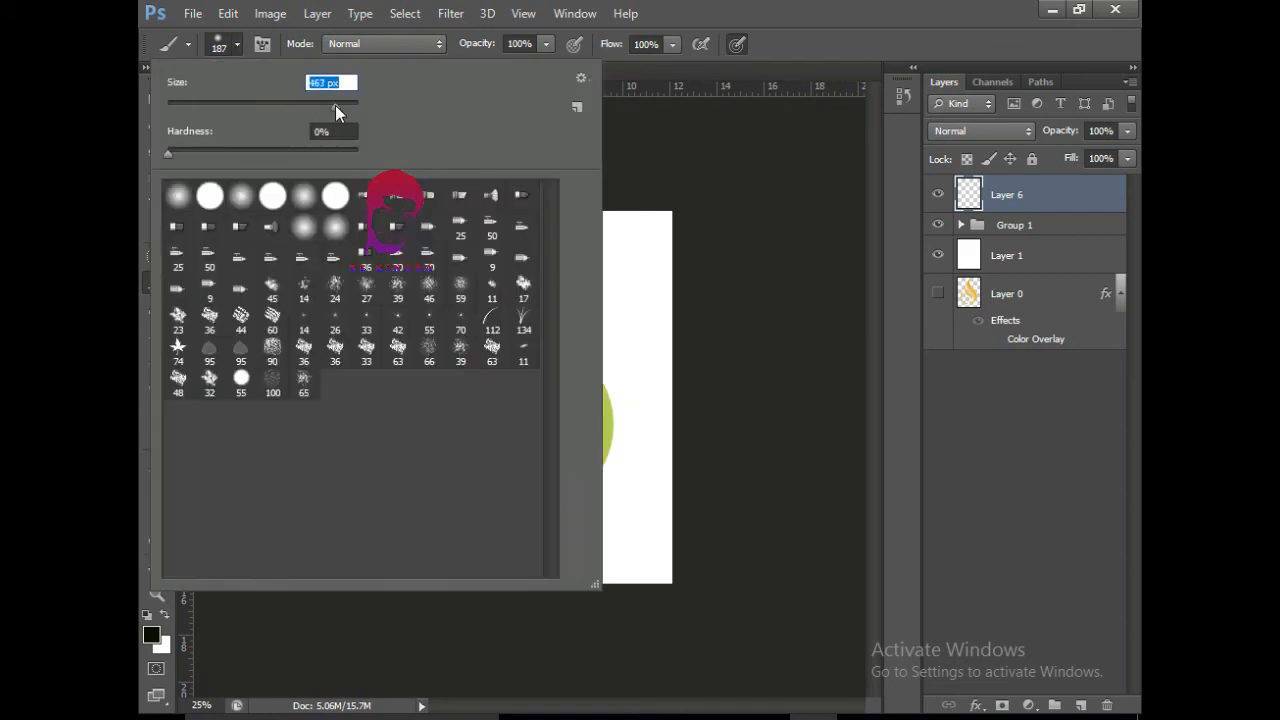
{"action": "left_click", "coordinate": [630, 426]}
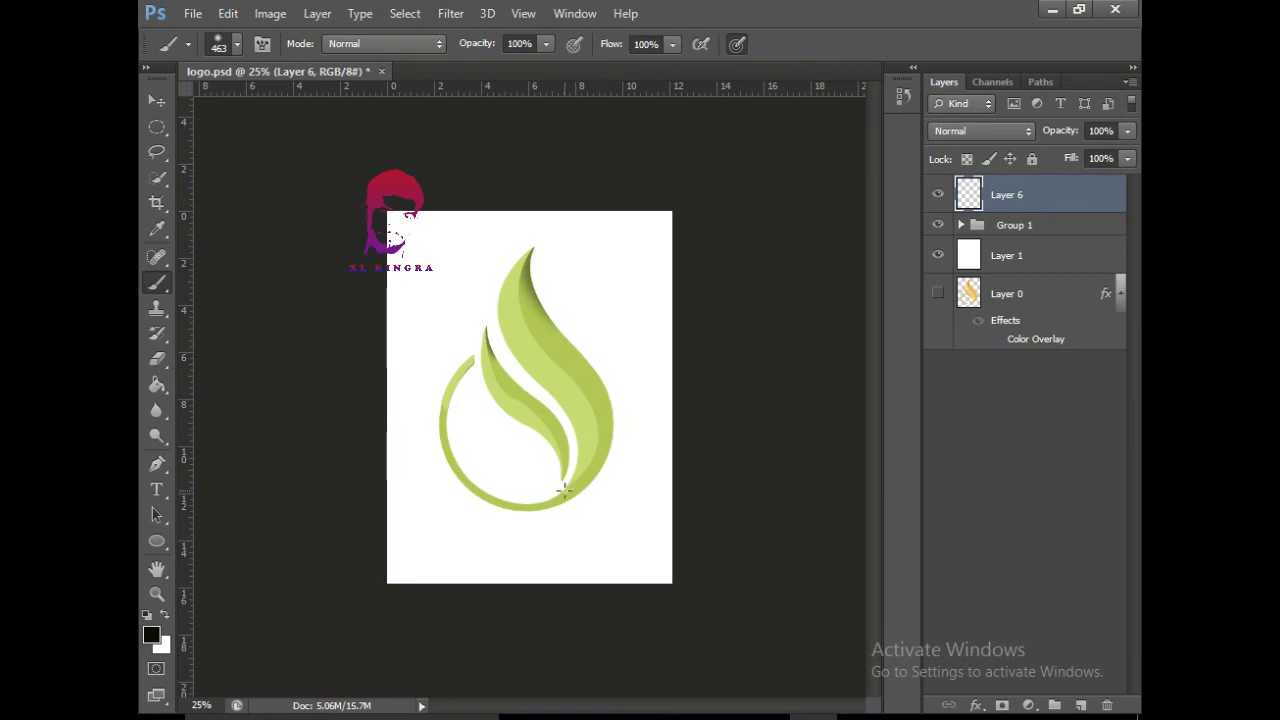
{"action": "left_click", "coordinate": [237, 45]}
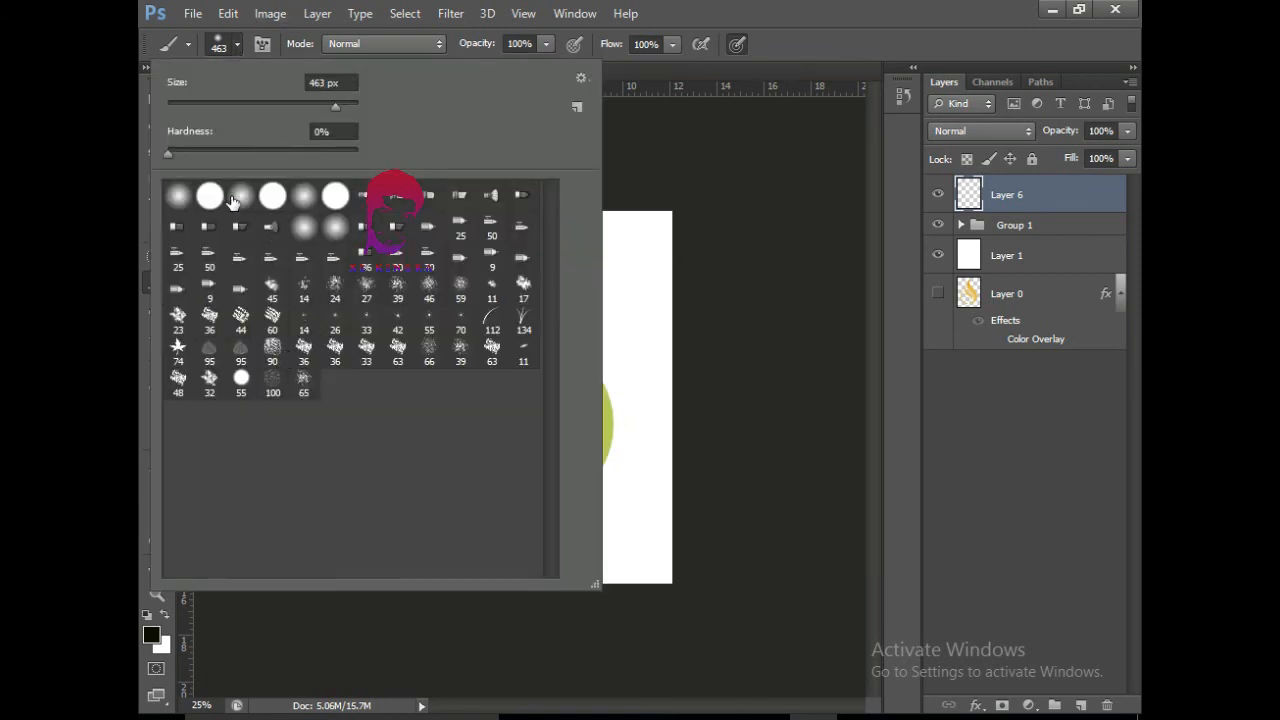
{"action": "key", "text": "Return"}
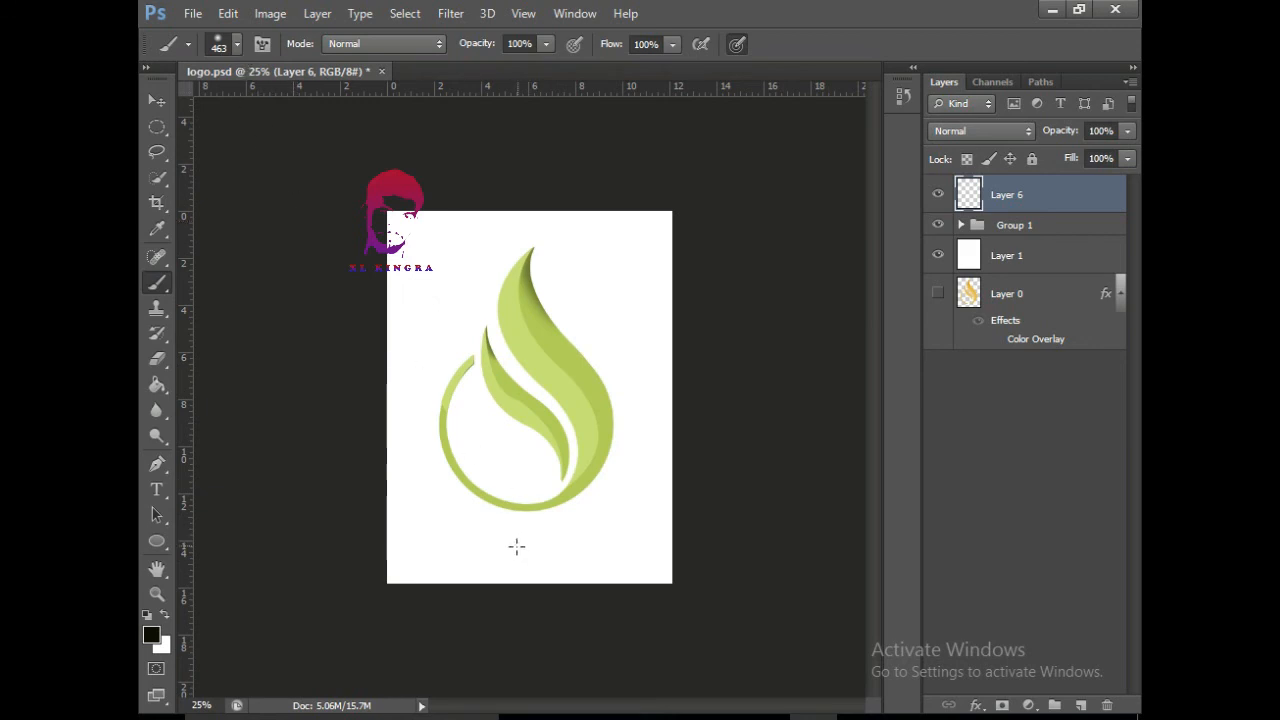
{"action": "left_click_drag", "start_coordinate": [516, 545], "coordinate": [527, 556]}
Scale the dark stroke on Layer 6 up to about 443% in width and height
{"action": "key", "text": "ctrl+t"}
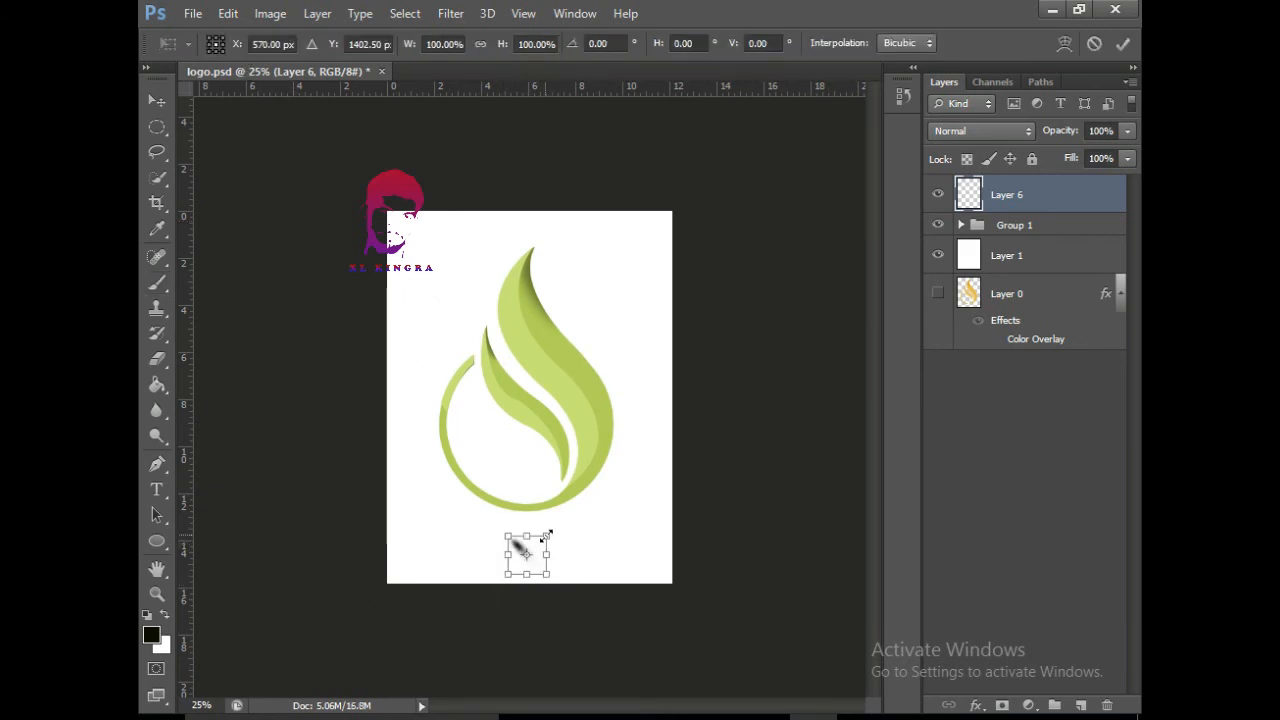
{"action": "left_click_drag", "start_coordinate": [547, 535], "coordinate": [612, 469]}
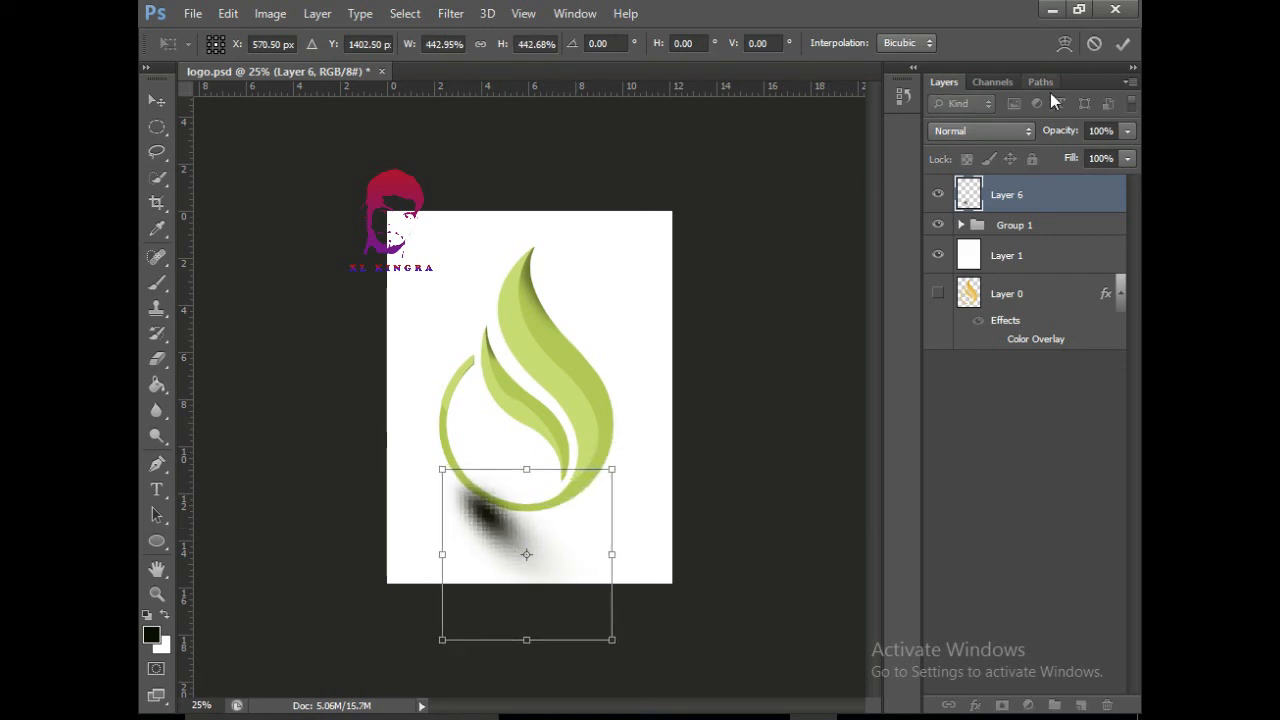
{"action": "left_click", "coordinate": [1122, 43]}
Rotate the dark spot about -53°, stretch it to about 130% by 141%, and centre it under the ring as a ground shadow
{"action": "left_click", "coordinate": [156, 100]}
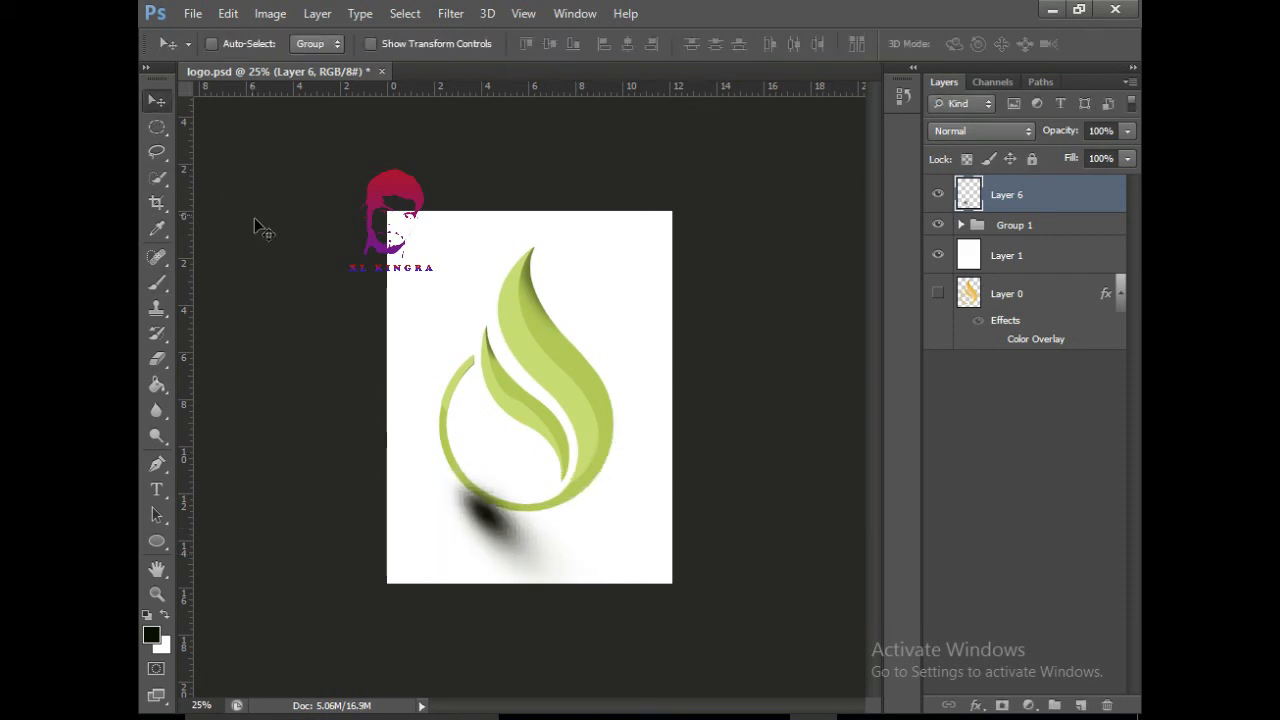
{"action": "key", "text": "ctrl+t"}
{"action": "left_click_drag", "start_coordinate": [622, 648], "coordinate": [648, 602]}
{"action": "left_click_drag", "start_coordinate": [586, 566], "coordinate": [606, 549]}
{"action": "left_click_drag", "start_coordinate": [459, 544], "coordinate": [371, 545]}
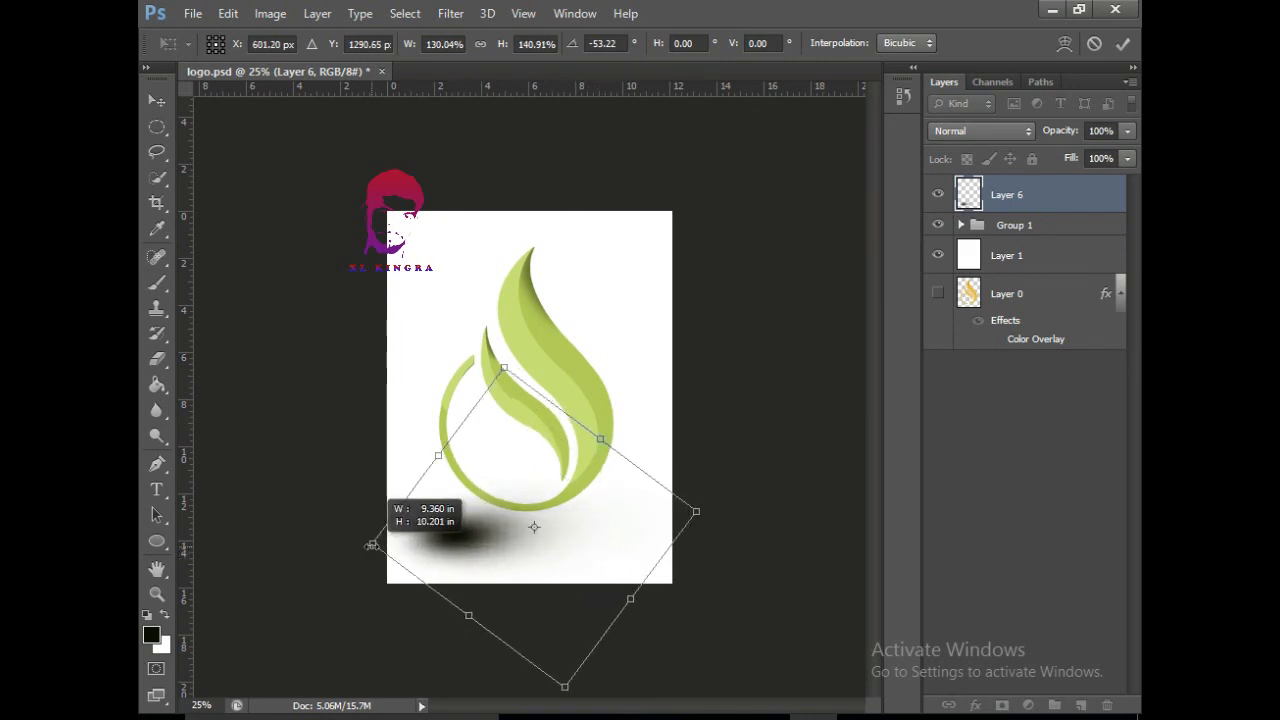
{"action": "left_click_drag", "start_coordinate": [510, 556], "coordinate": [578, 553]}
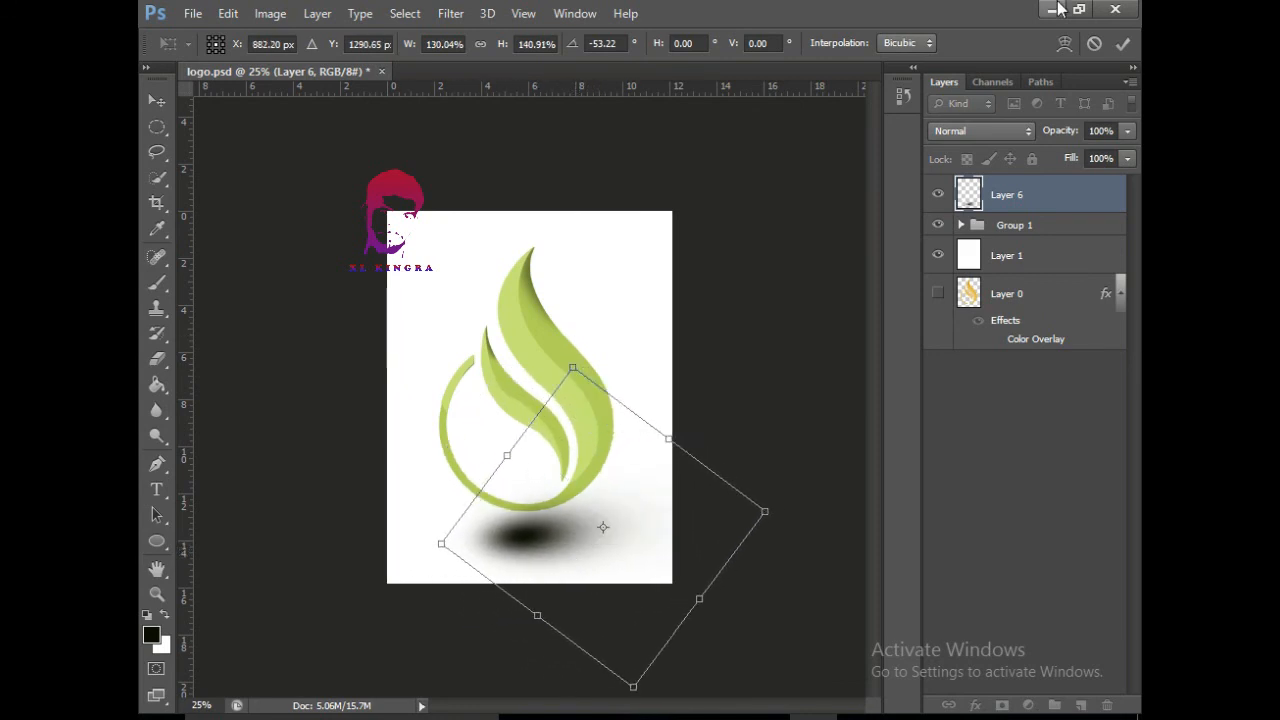
{"action": "left_click", "coordinate": [1122, 43]}
Lower the opacity of Layer 6 to 48% and shift the shadow slightly farther below the ring
{"action": "left_click", "coordinate": [1127, 131]}
{"action": "mouse_move", "coordinate": [1117, 152]}
{"action": "left_mouse_down"}
{"action": "mouse_move", "coordinate": [1089, 159]}
{"action": "mouse_move", "coordinate": [1100, 154]}
{"action": "left_mouse_up"}
{"action": "left_click_drag", "start_coordinate": [530, 528], "coordinate": [537, 541]}
{"action": "left_click", "coordinate": [1127, 131]}
{"action": "left_click_drag", "start_coordinate": [1107, 152], "coordinate": [1080, 154]}
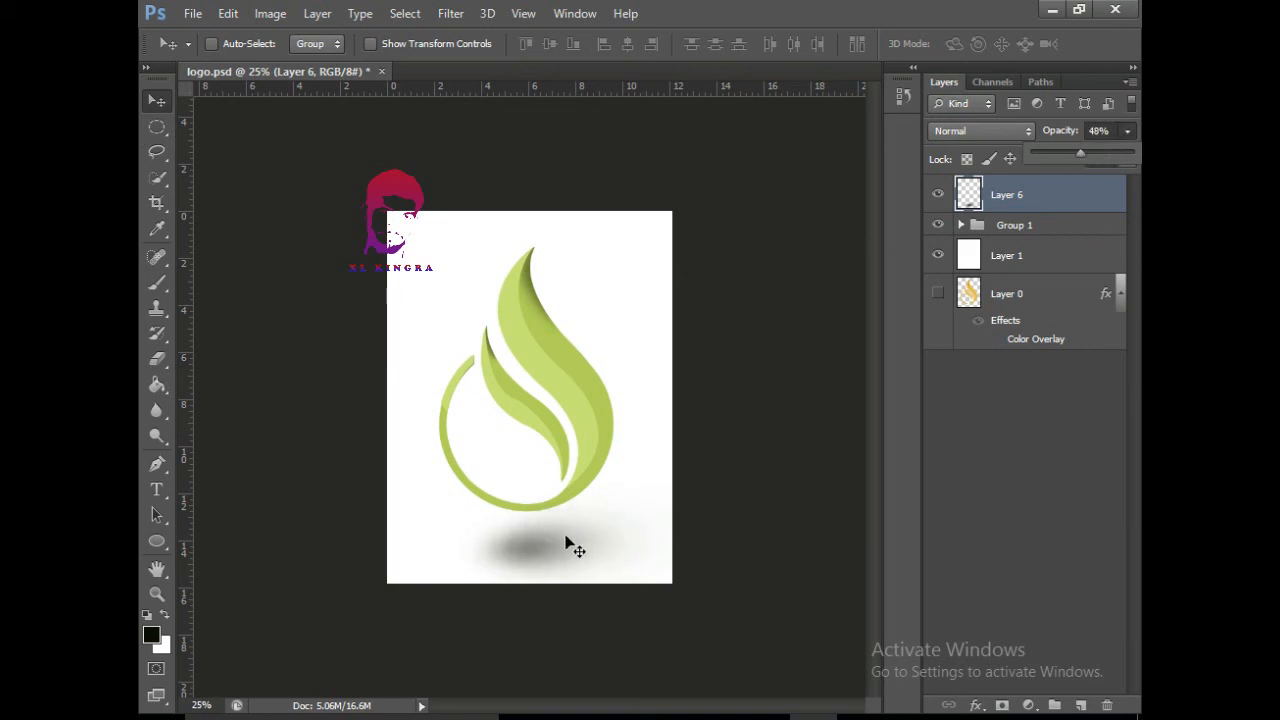
{"action": "mouse_move", "coordinate": [566, 543]}
{"action": "left_mouse_down"}
{"action": "mouse_move", "coordinate": [557, 521]}
{"action": "mouse_move", "coordinate": [552, 540]}
{"action": "left_mouse_up"}
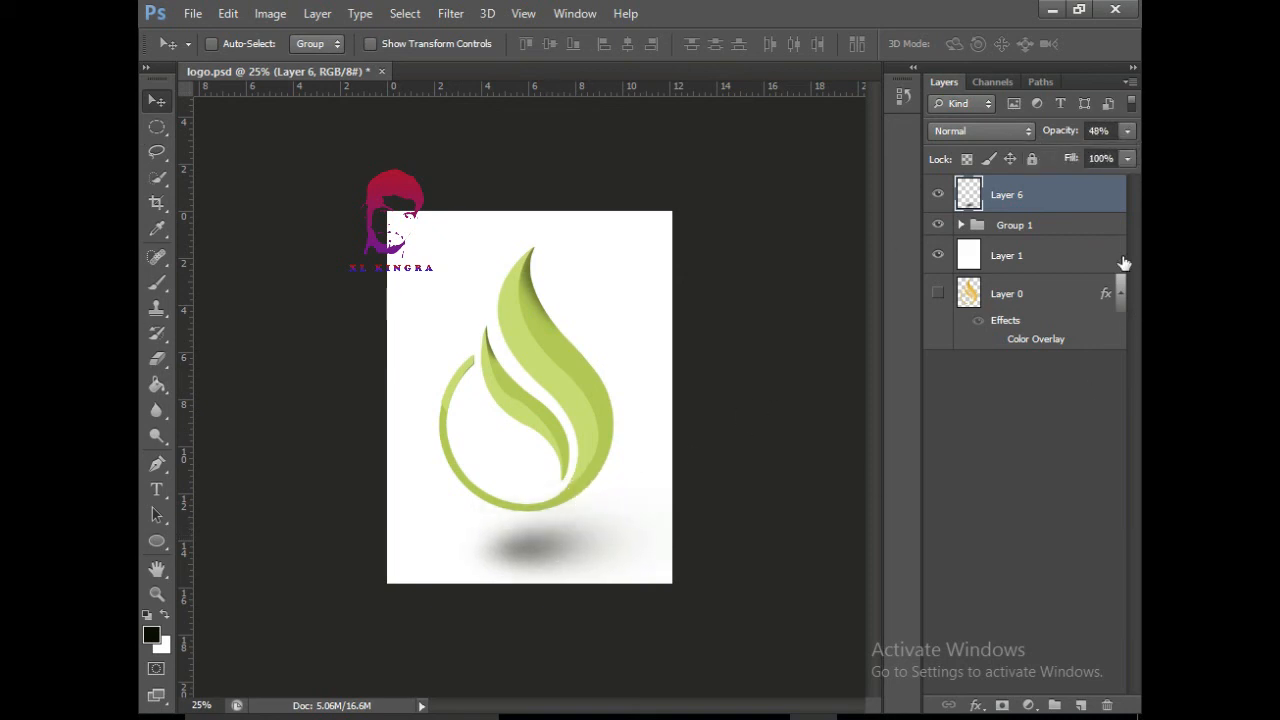
Set the opacity of Layer 6 to 77% and move the shadow up closer beneath the ring
{"action": "left_click", "coordinate": [1127, 131]}
{"action": "left_click_drag", "start_coordinate": [1078, 155], "coordinate": [1110, 157]}
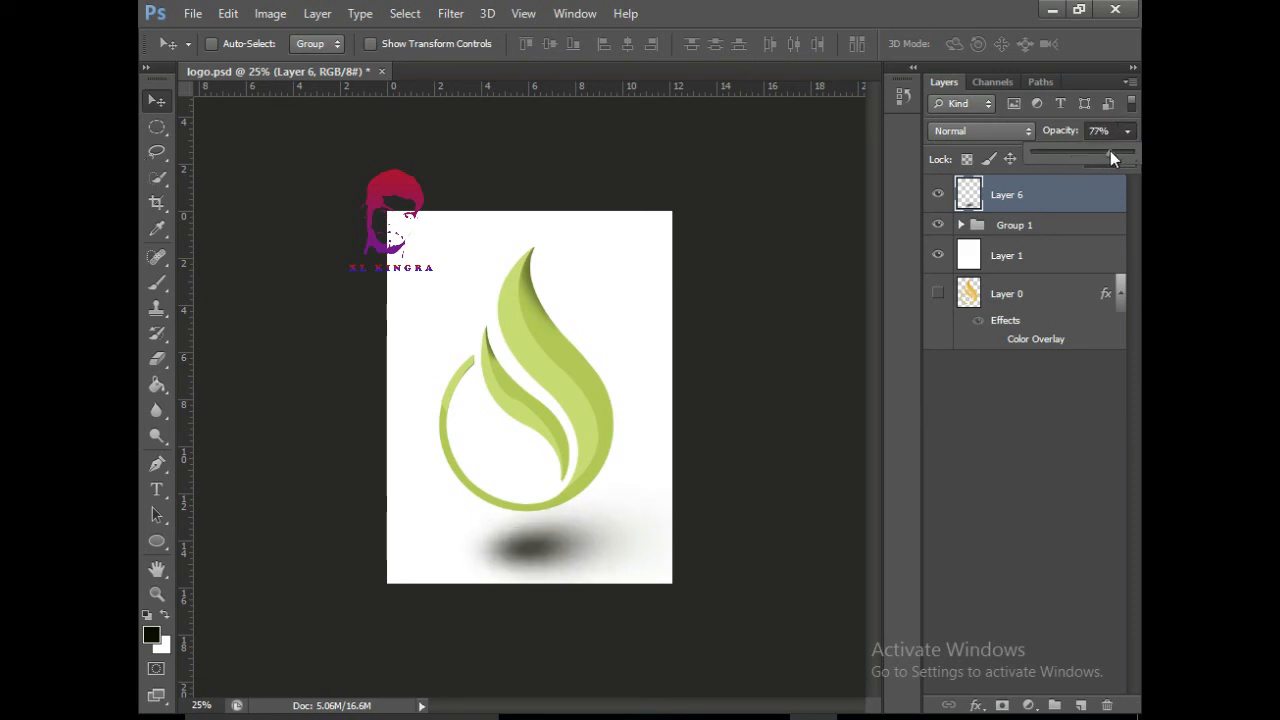
{"action": "left_click_drag", "start_coordinate": [526, 548], "coordinate": [535, 533]}
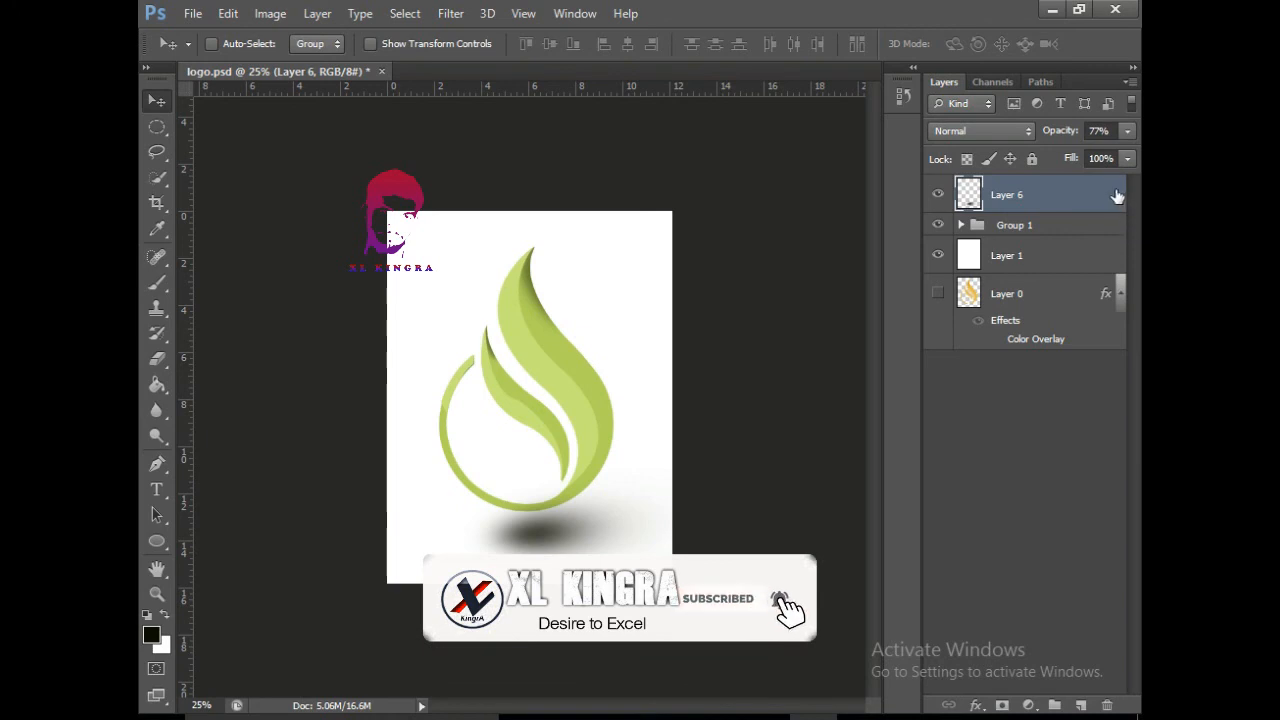